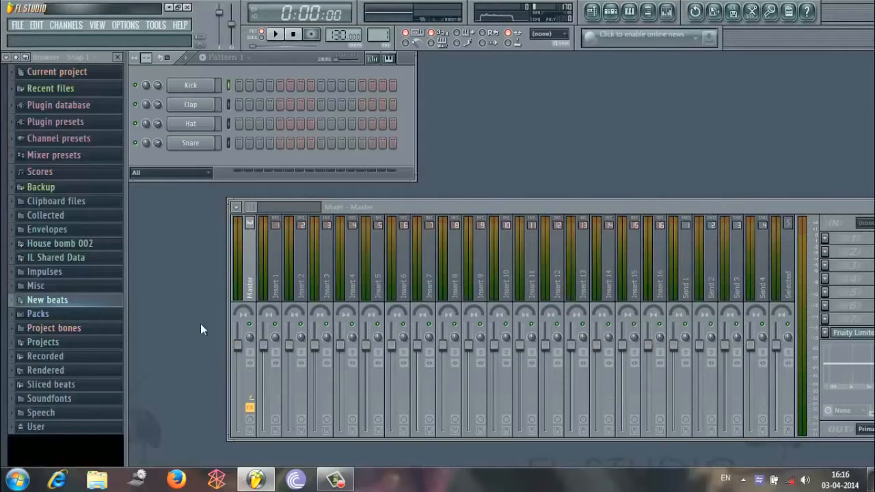
Open the project "Never leave me.flp" and bring its channel rack to the front.
click(19, 27)
click(49, 154)
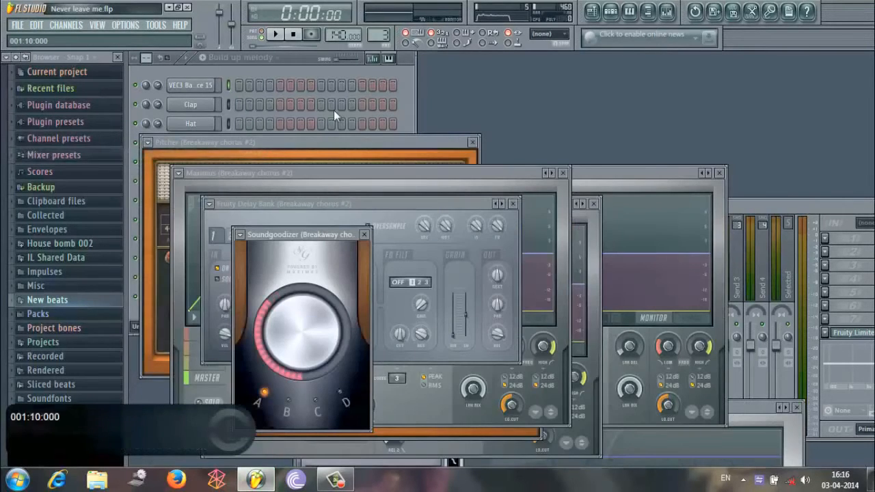
click(298, 56)
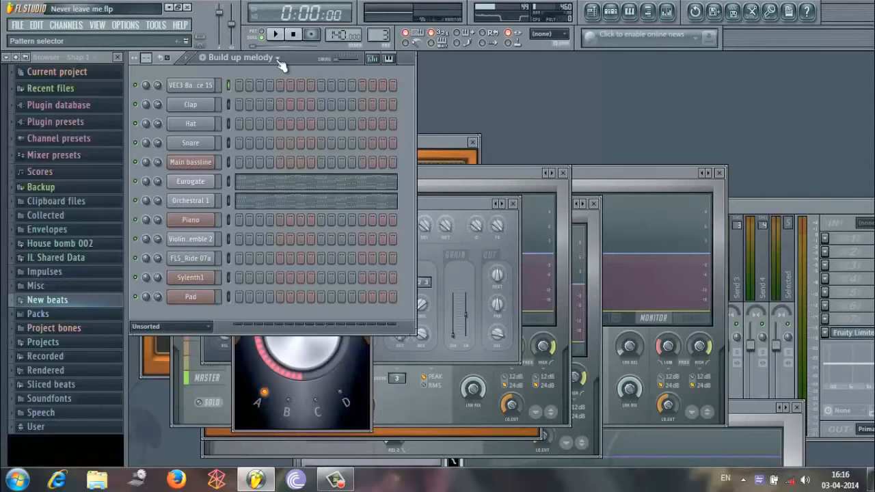
Switch to the Melody pattern and open the Main bassline channel in the piano roll.
click(278, 59)
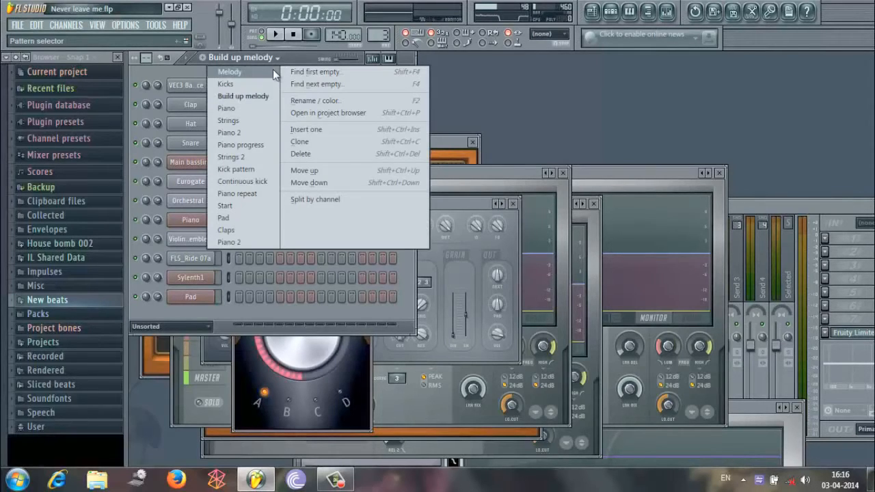
click(273, 68)
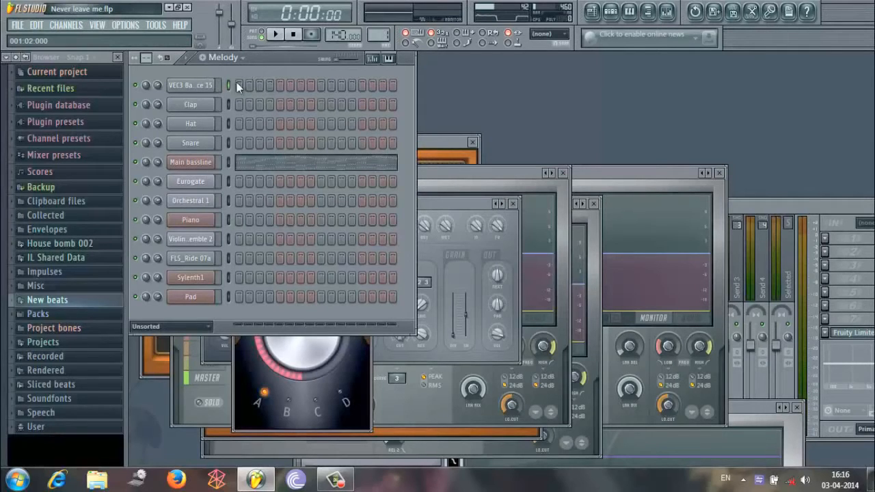
right_click(203, 166)
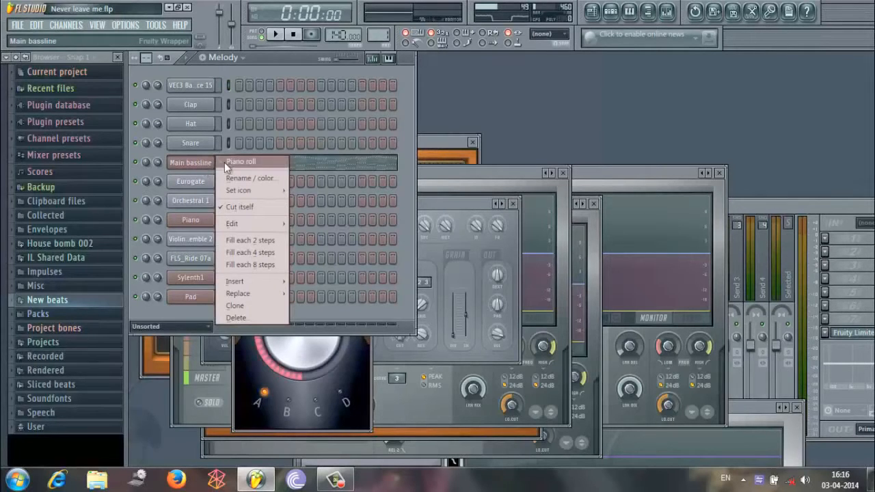
click(226, 162)
Show the whole Main bassline melody in the piano roll, play its opening bars and pause.
drag(203, 74, 290, 123)
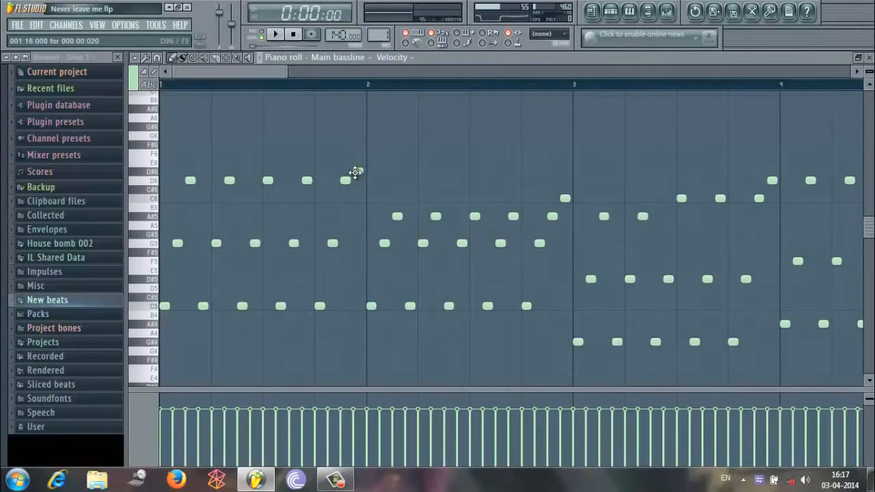
drag(285, 73, 847, 102)
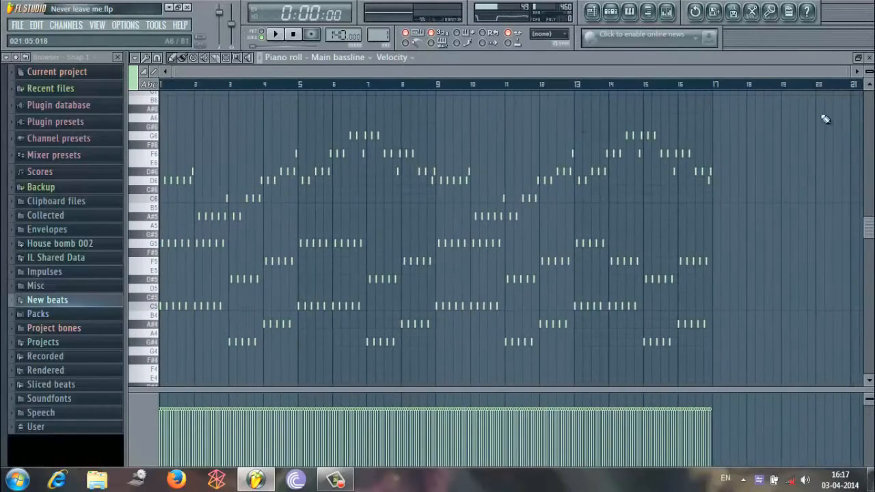
click(274, 34)
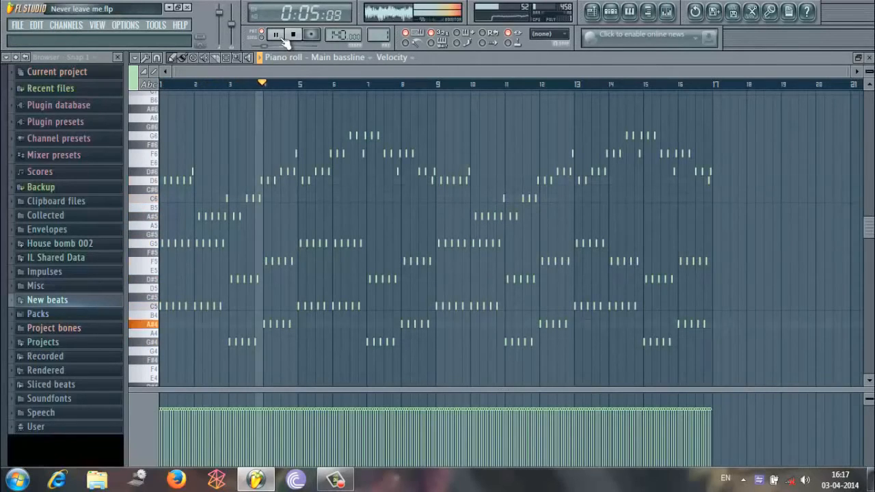
click(283, 39)
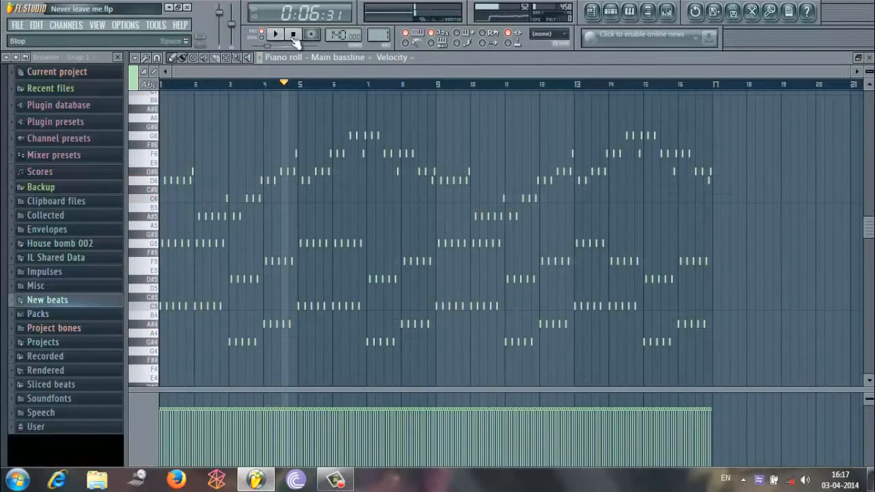
Show the mixer in place of the piano roll and reset playback to the start.
click(667, 15)
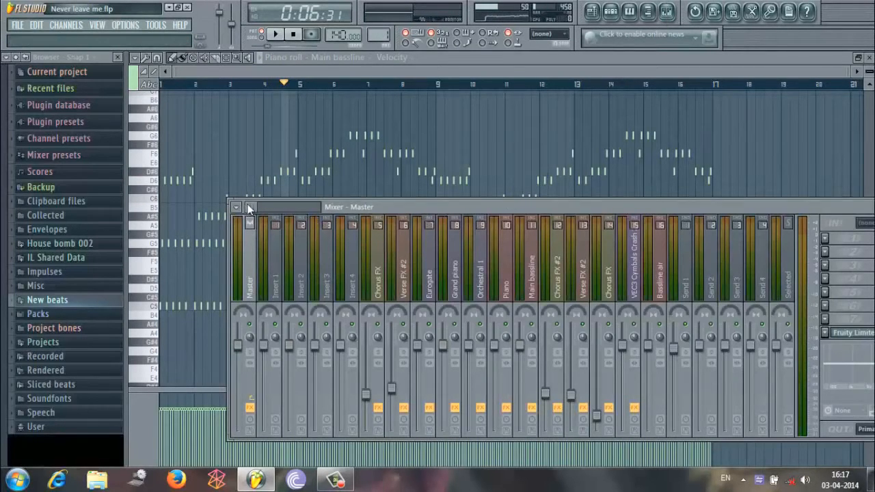
drag(249, 208, 246, 205)
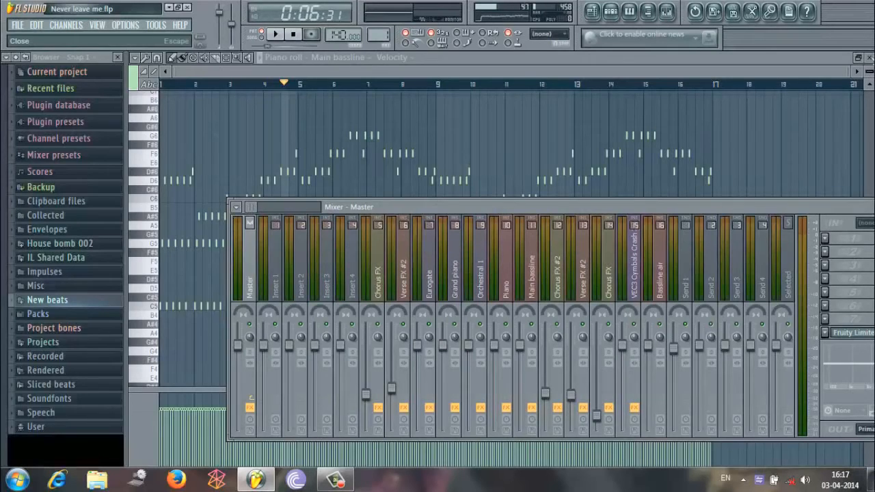
click(869, 57)
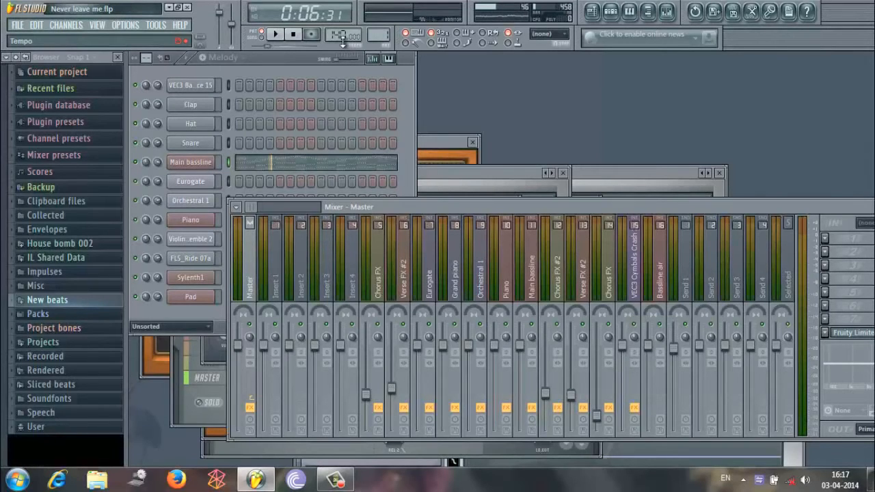
click(293, 34)
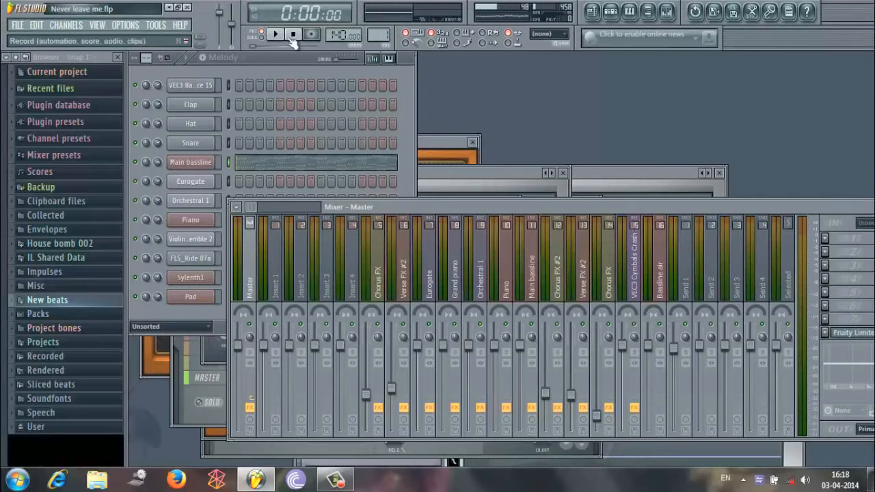
Switch to the Kicks pattern, play it briefly and stop playback.
click(236, 56)
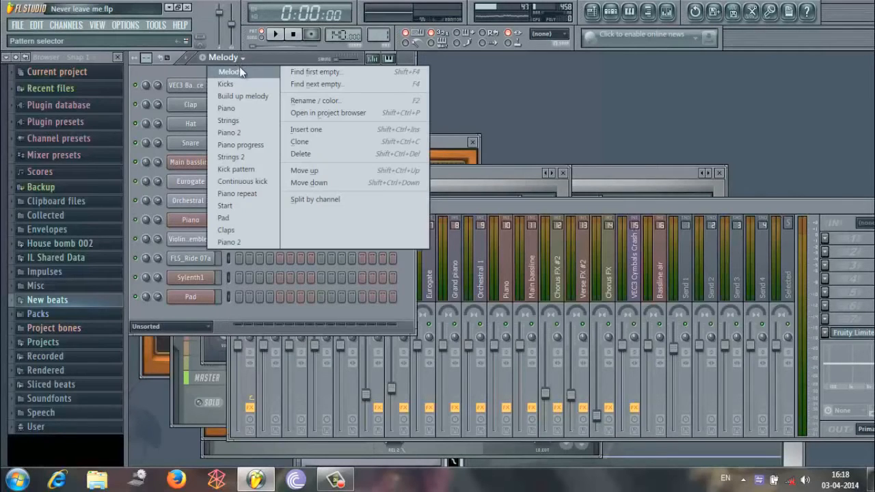
click(242, 82)
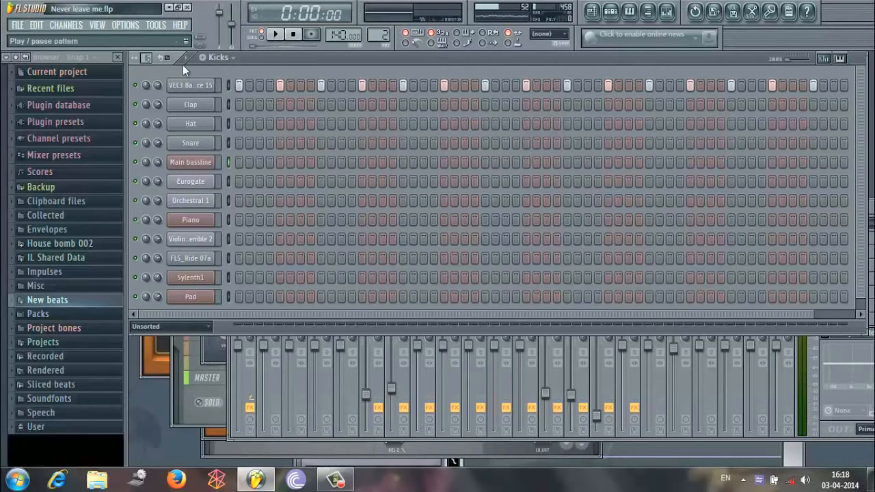
click(274, 35)
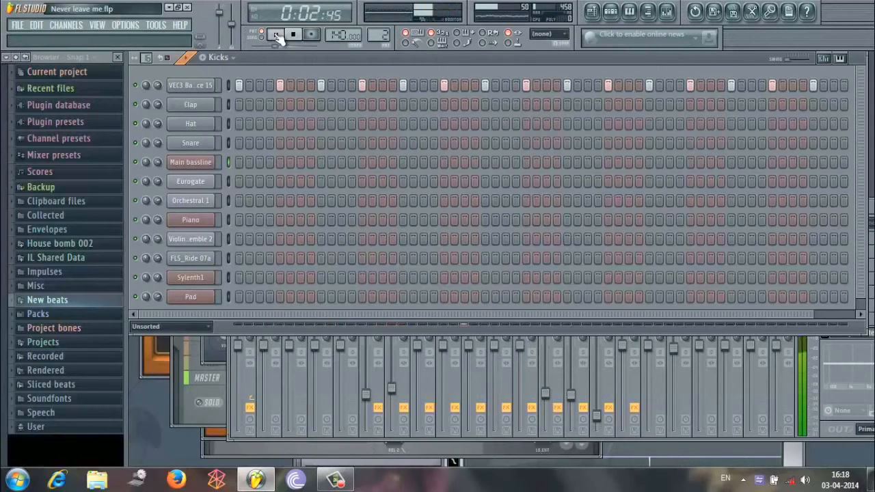
click(293, 35)
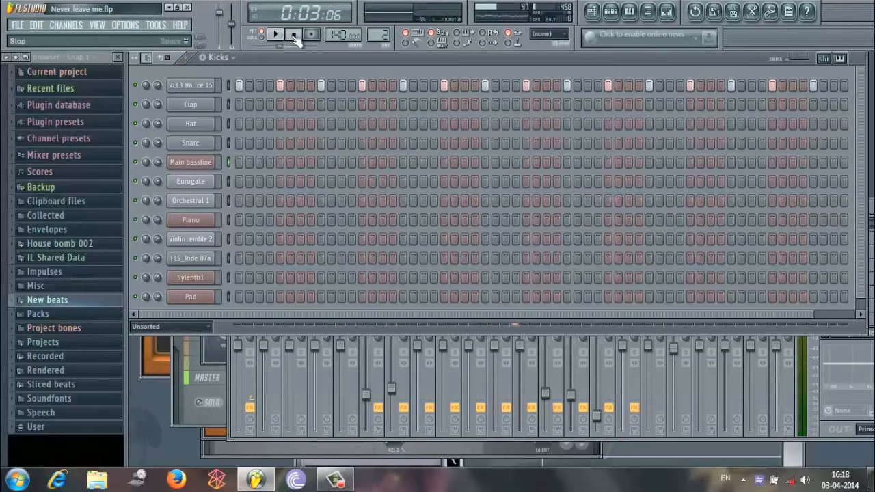
click(294, 35)
Switch to the Build up melody pattern and view the Sytrus instruments on its Eurogate and Orchestral 1 channels.
click(228, 57)
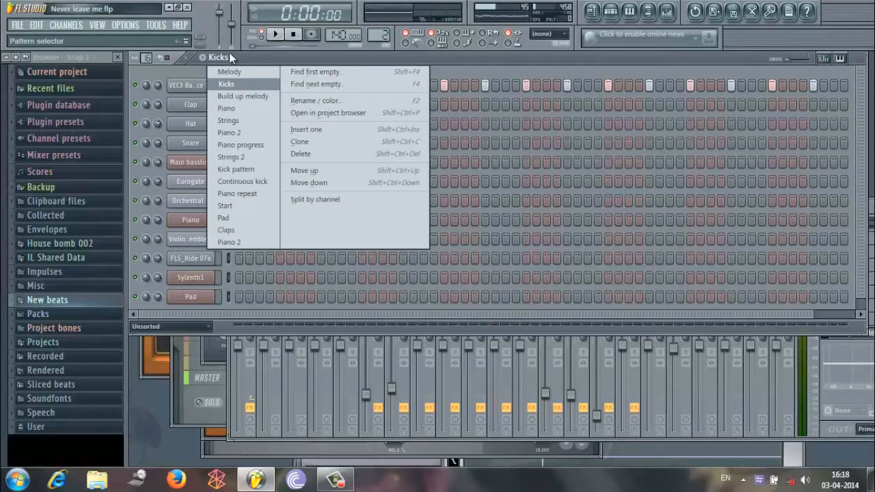
click(240, 96)
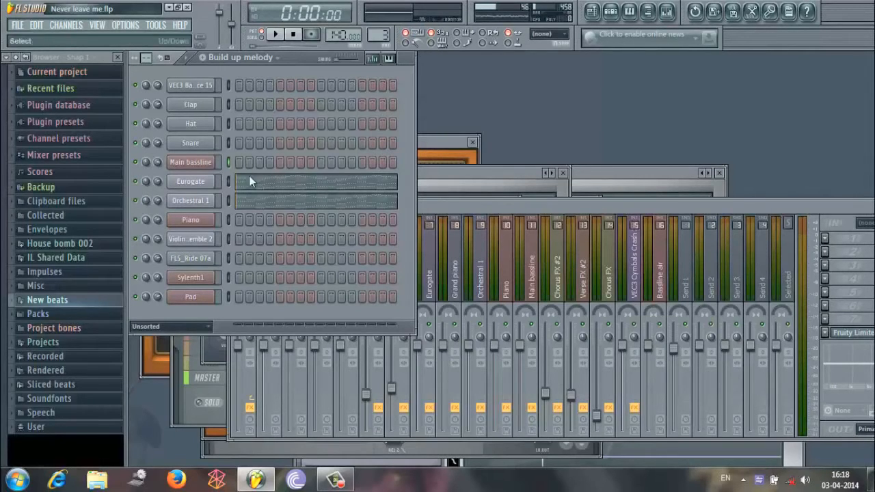
click(202, 182)
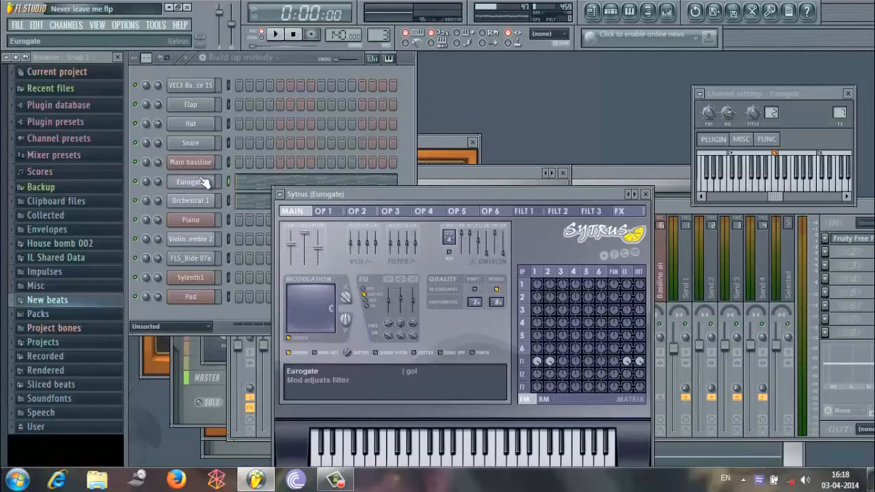
click(207, 203)
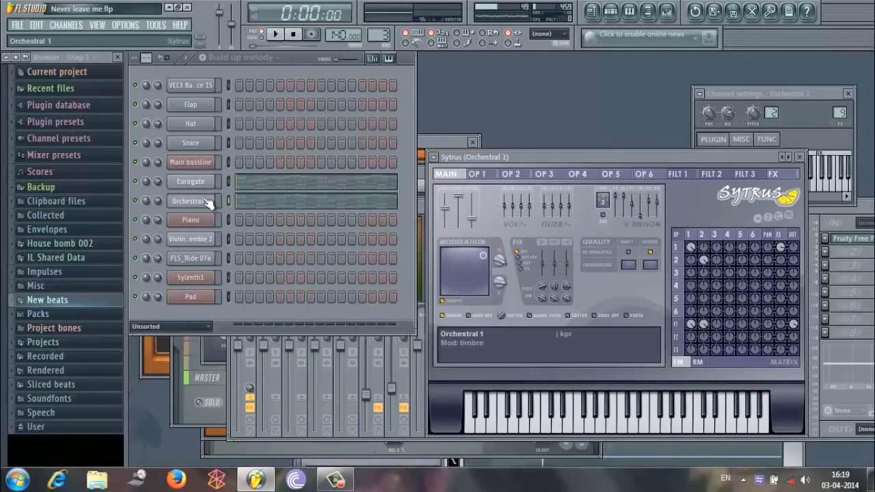
click(209, 185)
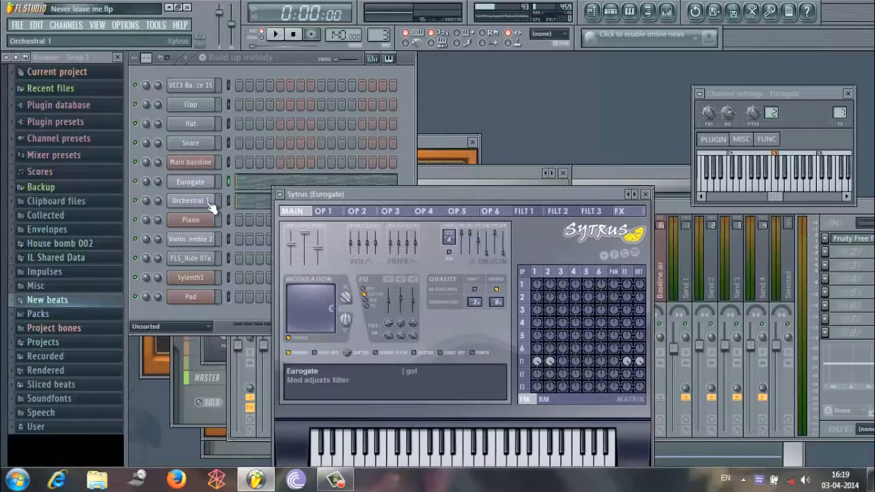
Bring the channel rack to the front and play the Build up melody pattern briefly.
click(294, 62)
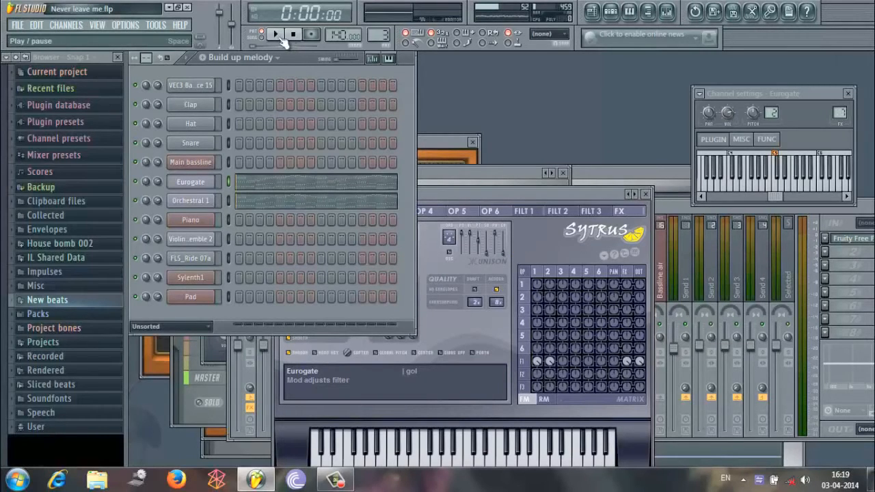
click(278, 35)
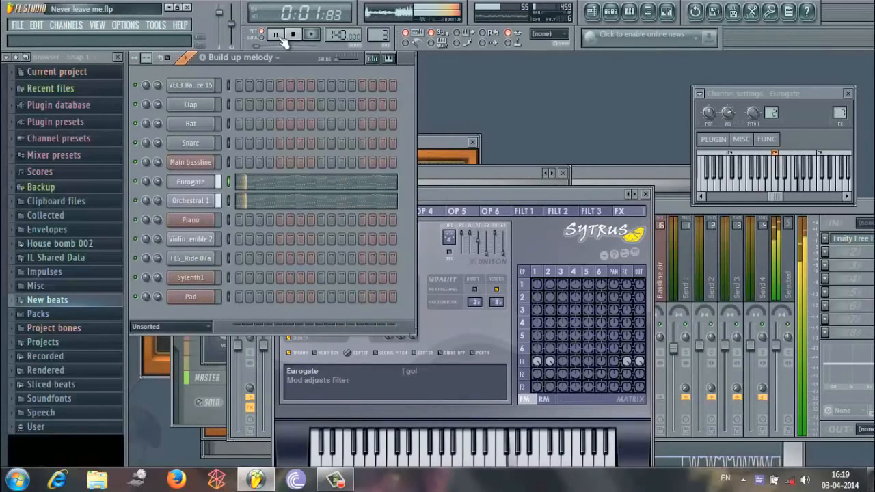
click(294, 36)
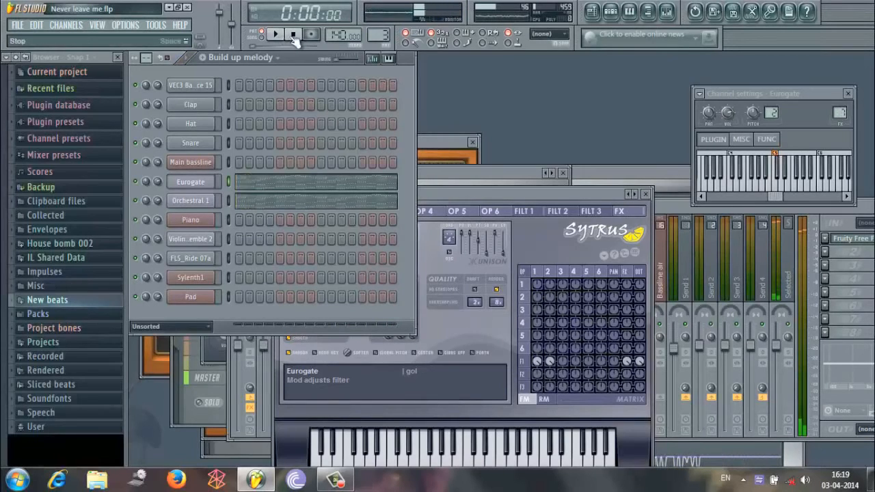
Switch to the Piano pattern, play it and pause.
click(277, 57)
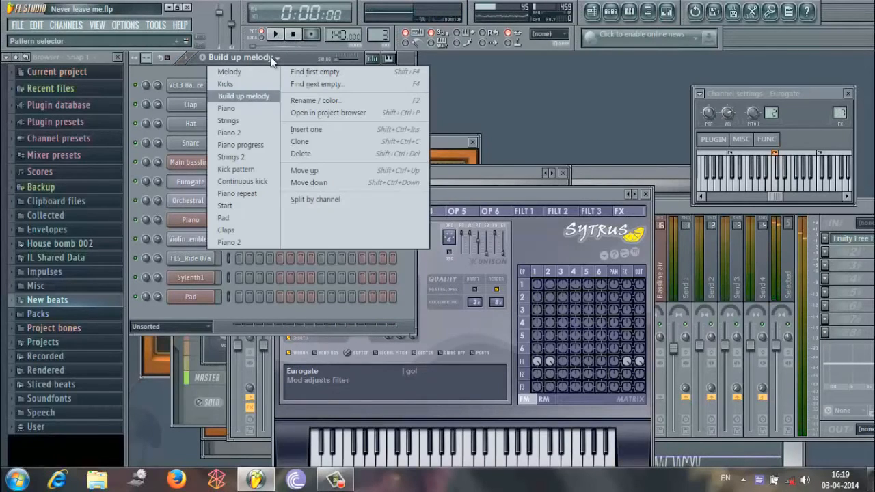
click(267, 110)
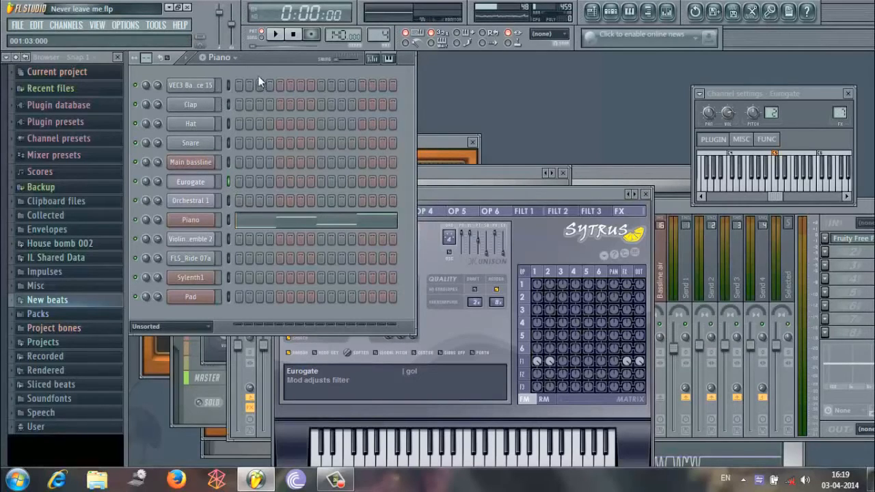
click(277, 34)
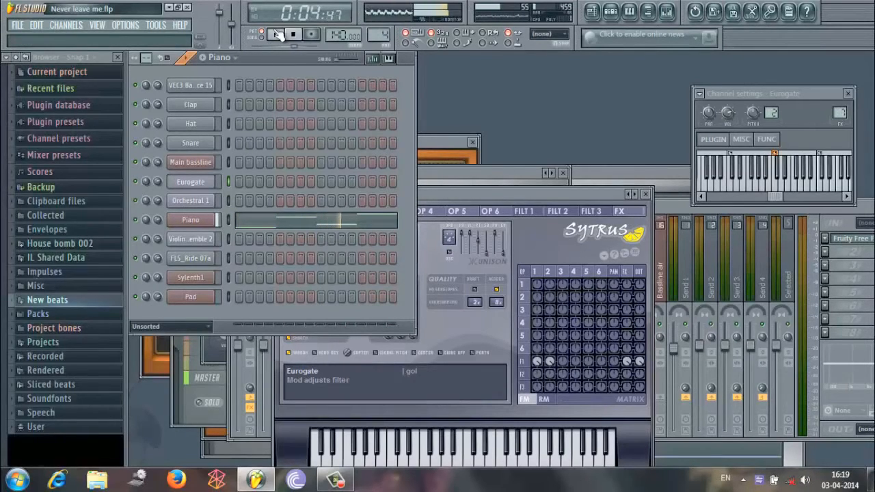
click(276, 34)
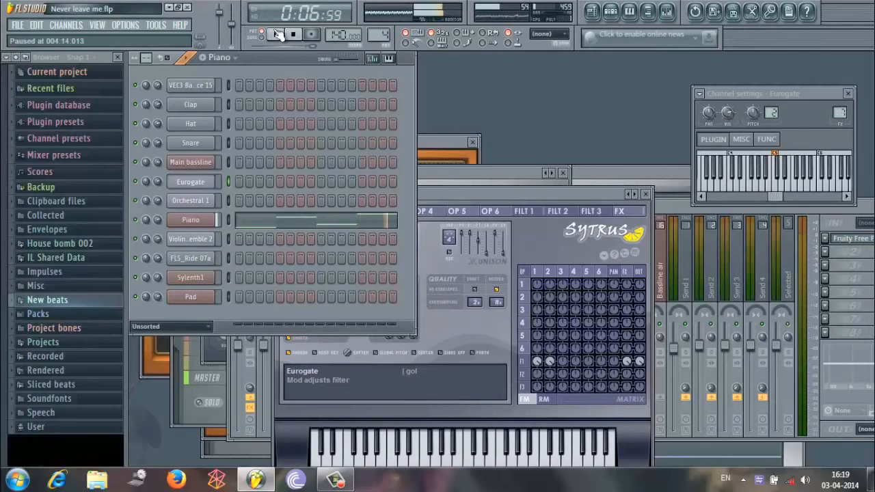
Switch to the Piano 2 pattern and reset playback to the start.
click(234, 58)
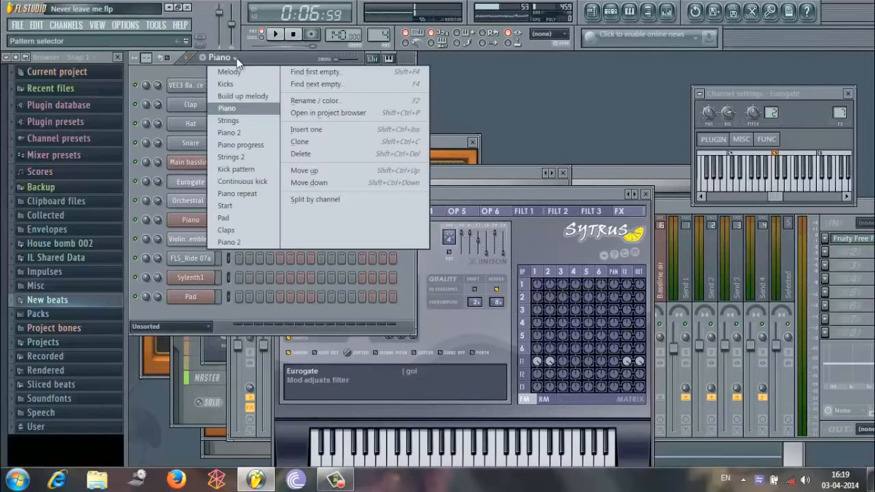
click(238, 132)
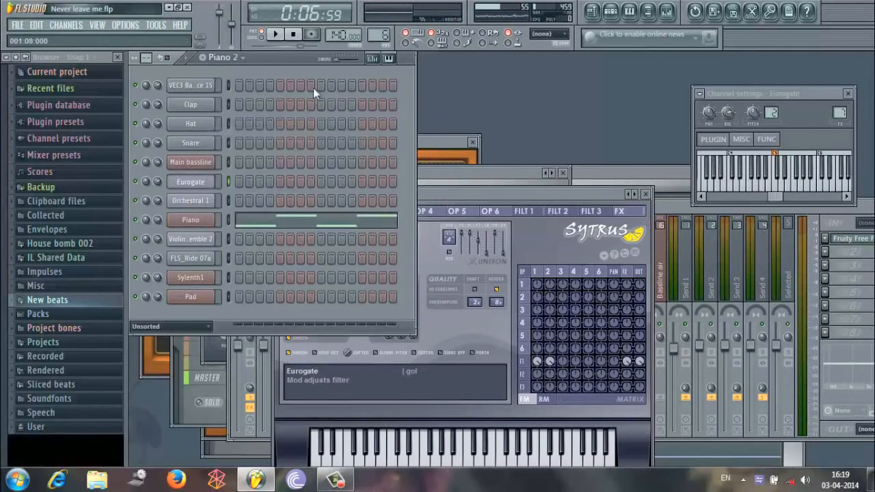
click(293, 34)
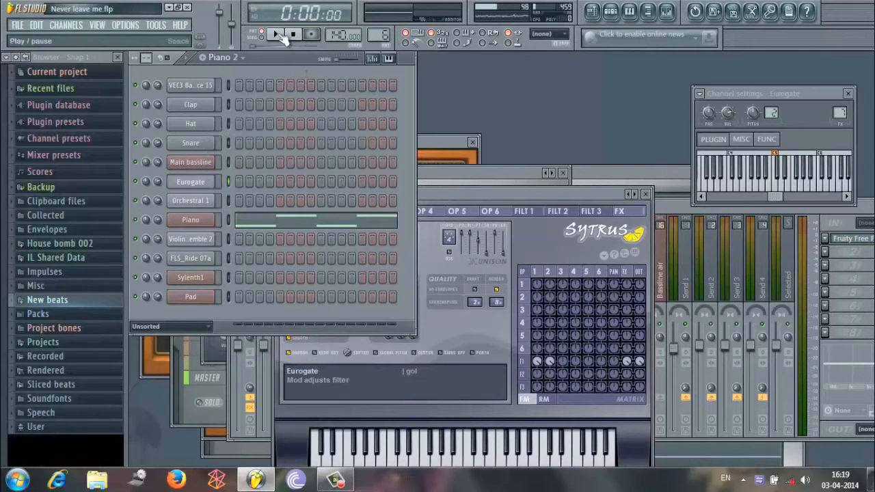
View the Piano progress pattern and switch to the Piano repeat pattern.
click(220, 57)
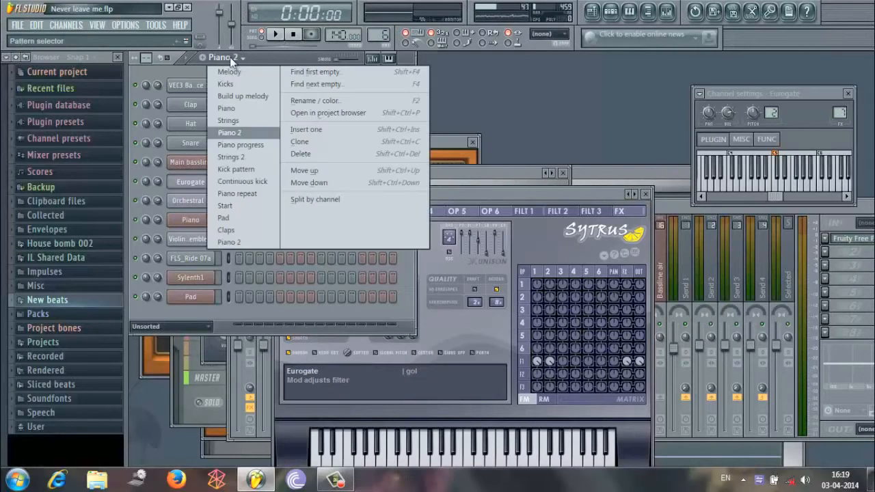
click(247, 144)
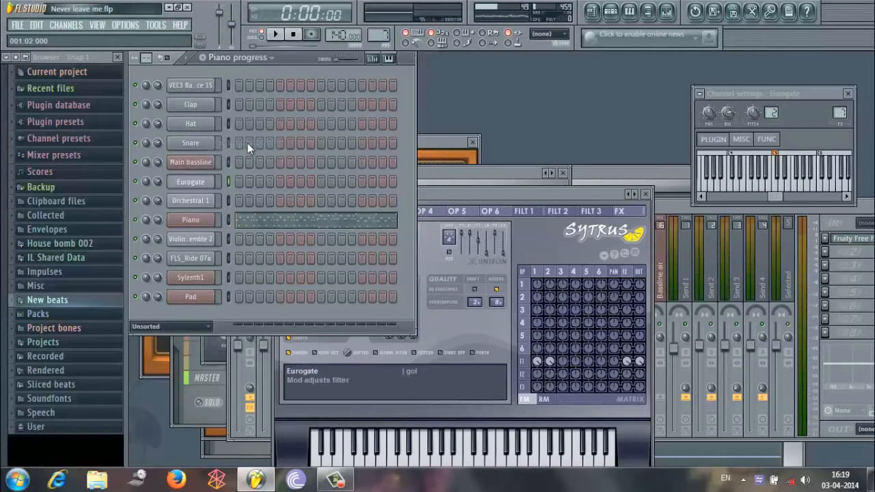
click(264, 57)
click(260, 191)
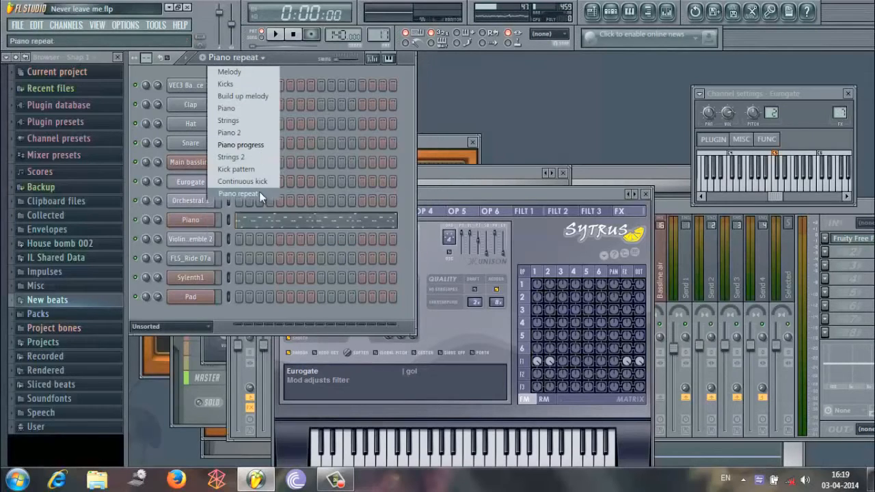
Switch to the second Piano 2 pattern, the last one in the pattern list, play it and pause.
click(251, 57)
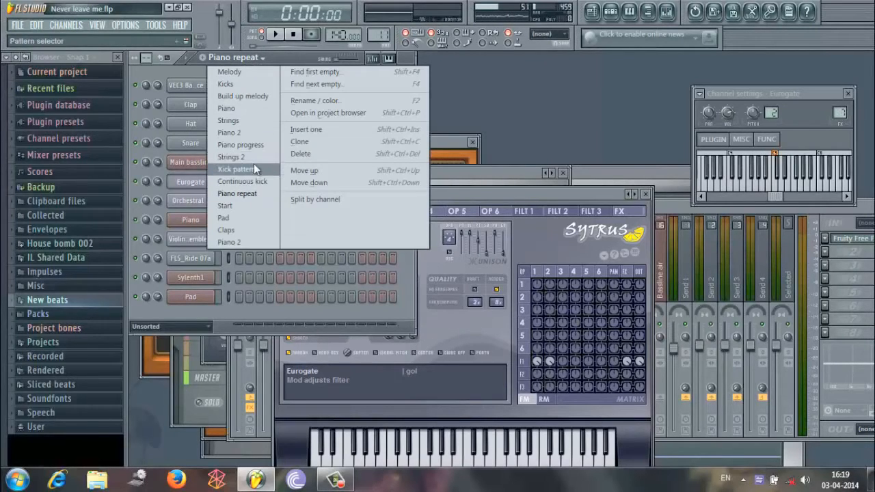
click(247, 241)
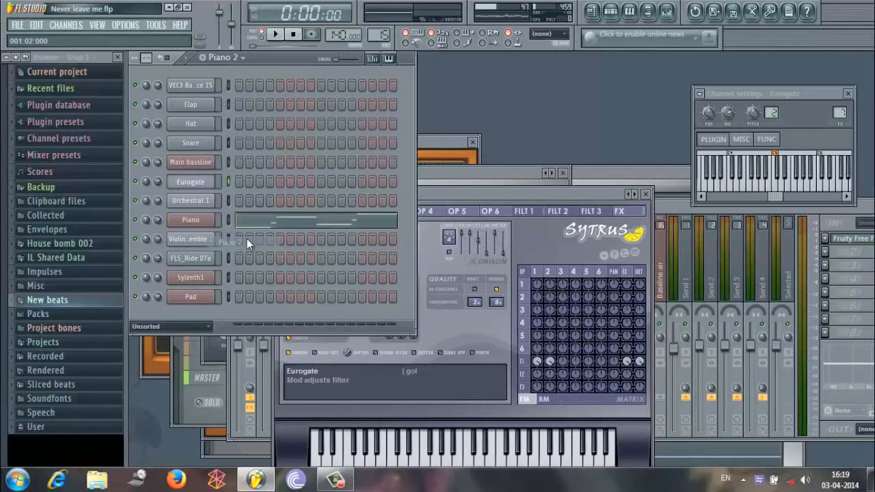
click(276, 34)
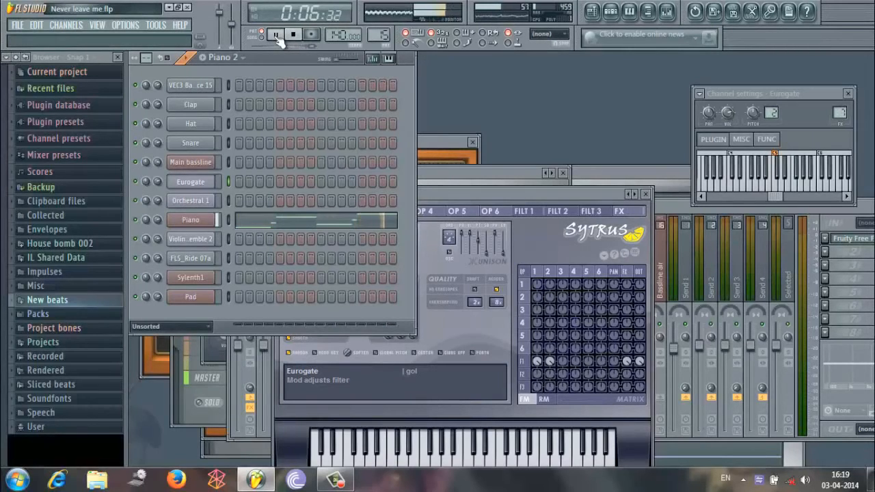
click(277, 35)
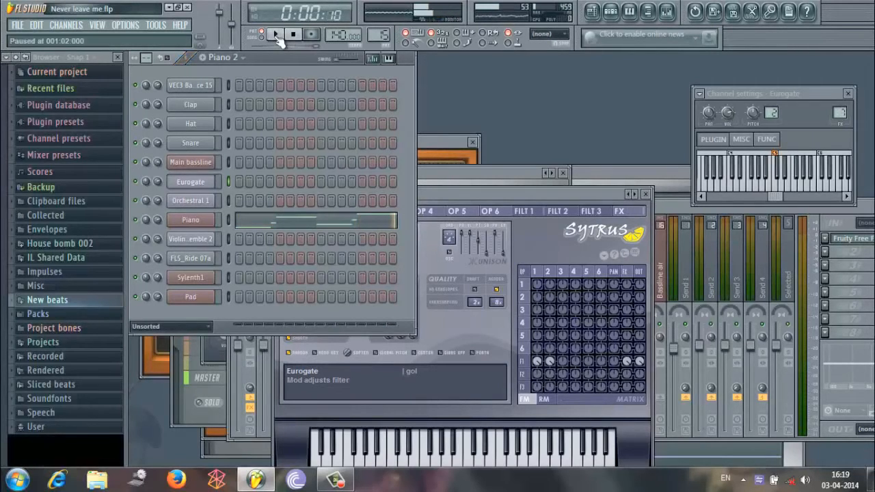
Switch to the Strings pattern, play it and pause playback.
click(232, 57)
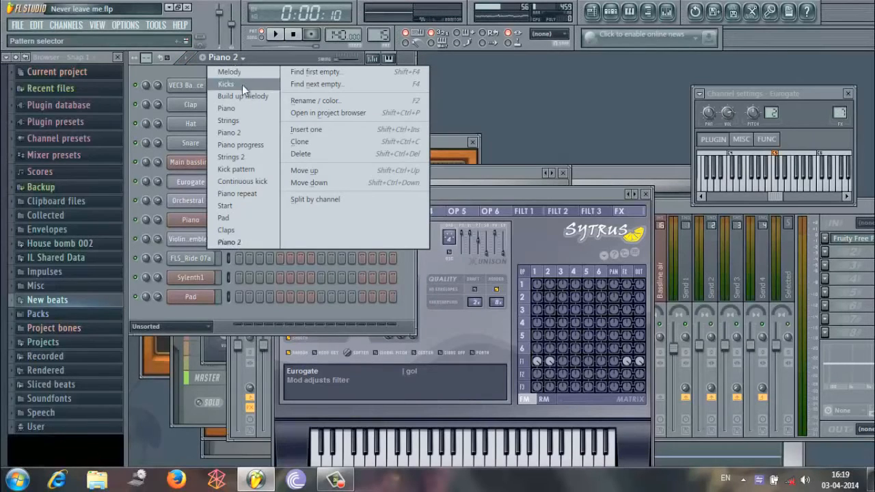
click(259, 119)
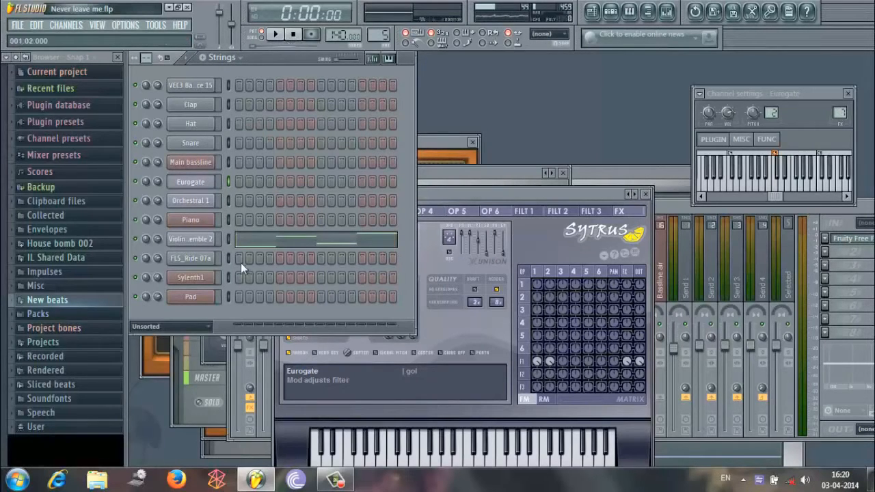
click(277, 32)
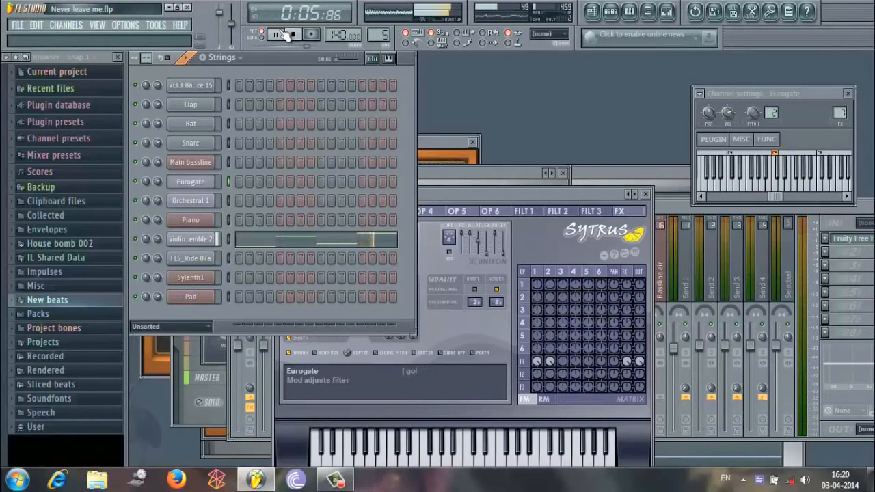
click(287, 34)
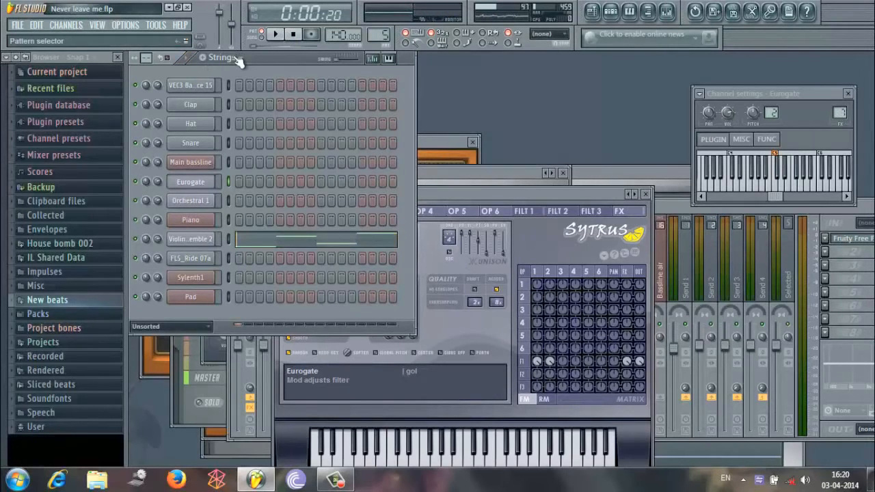
Show the playlist and examine the opening section of the arrangement up close.
click(611, 12)
click(593, 12)
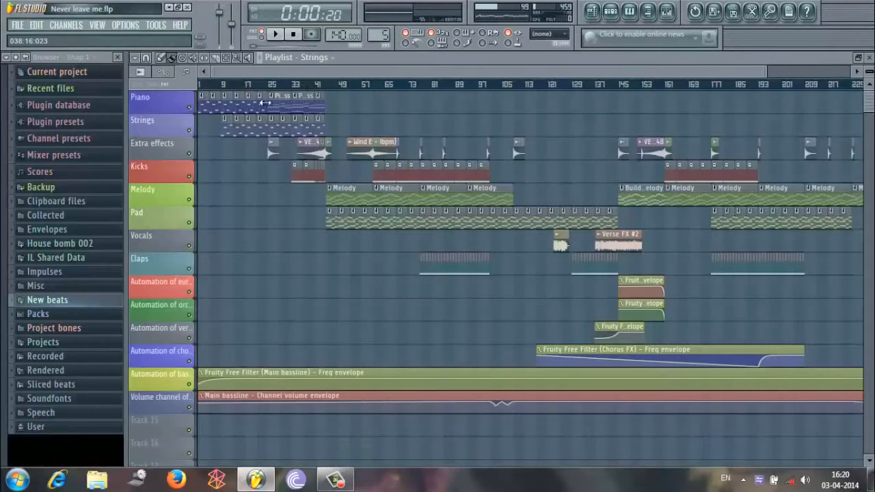
drag(771, 77, 371, 96)
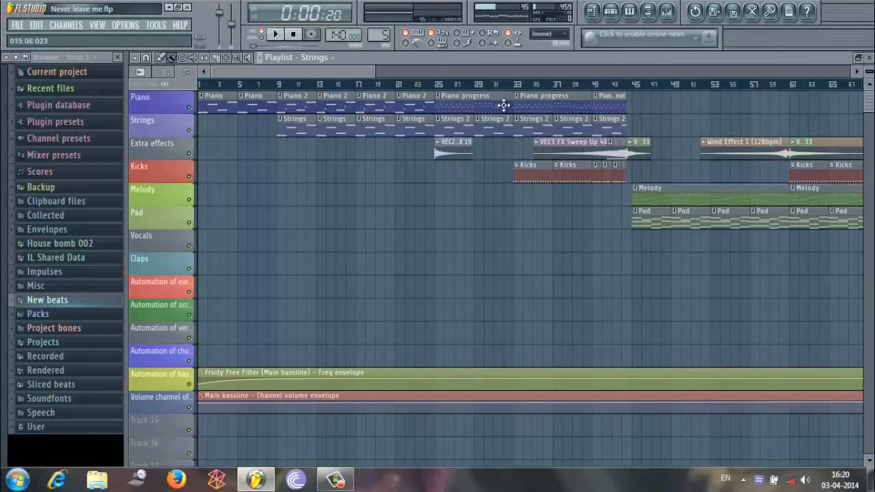
Bring the channel rack back over the playlist and switch to the Melody pattern.
click(611, 11)
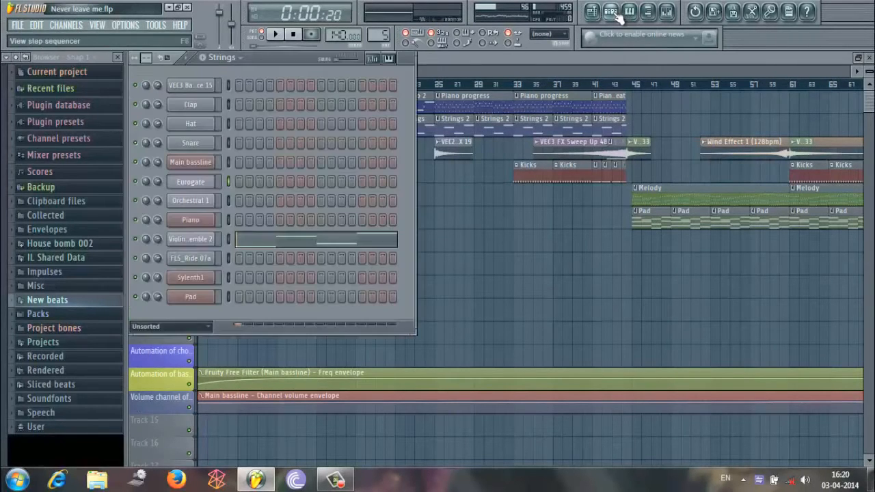
click(228, 56)
click(230, 65)
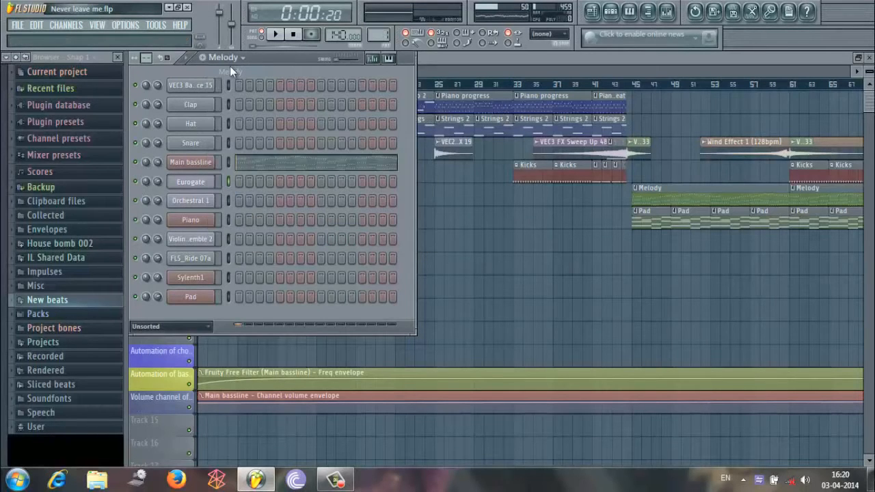
Examine the Main bassline channel's notes in the piano roll, both in full and up close, and close it.
right_click(202, 162)
click(230, 163)
drag(202, 71, 781, 112)
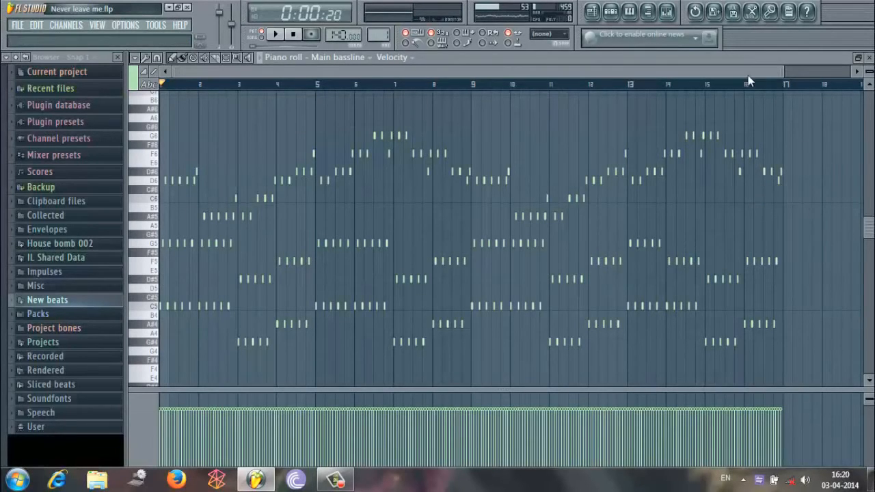
drag(784, 71, 281, 71)
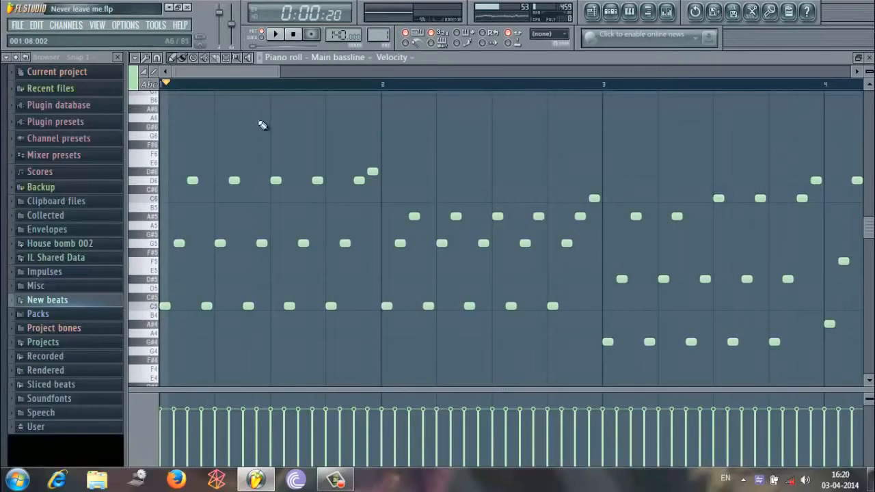
drag(282, 71, 773, 71)
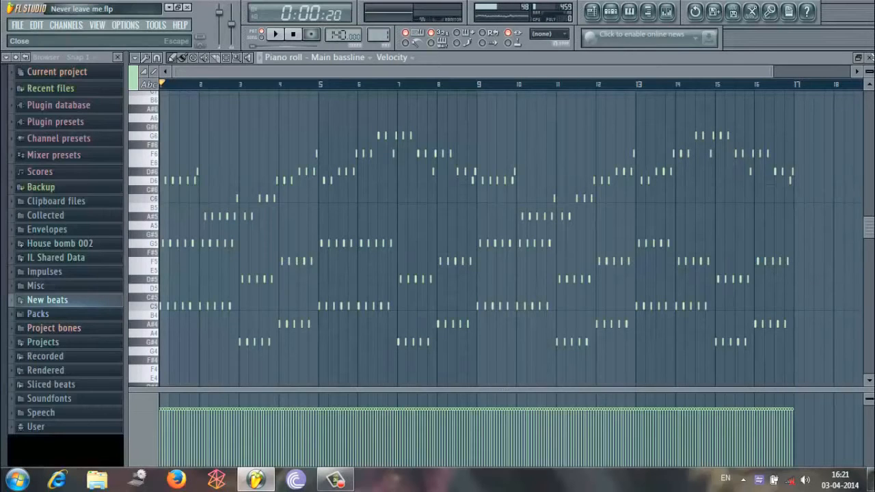
click(869, 58)
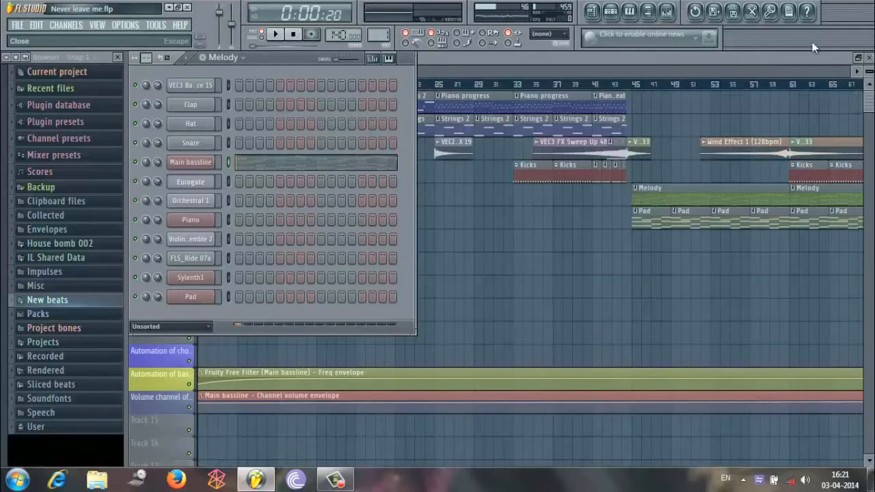
click(237, 61)
click(237, 61)
click(236, 61)
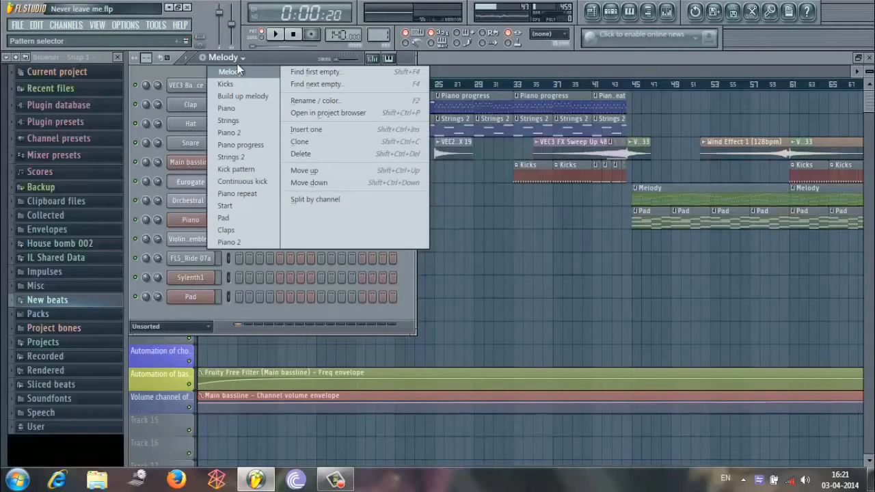
click(240, 67)
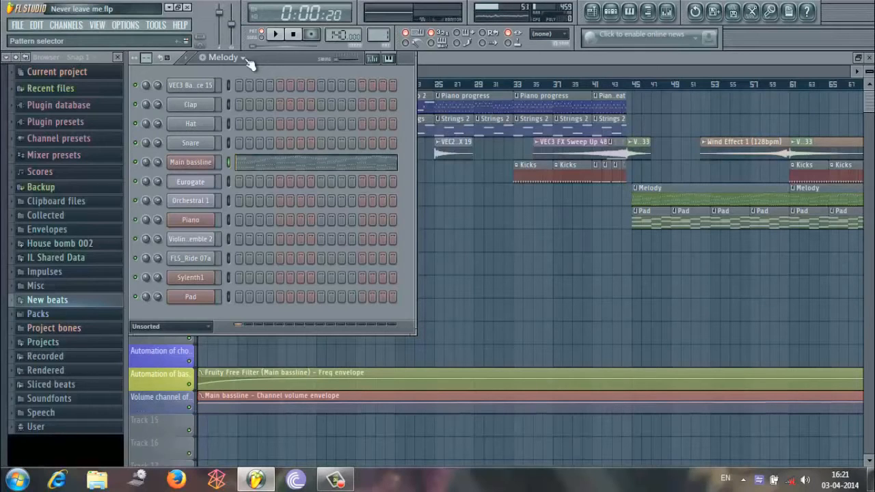
Look through the Build up melody, Piano 2, Piano repeat, Piano and Kicks patterns in the channel rack.
click(246, 58)
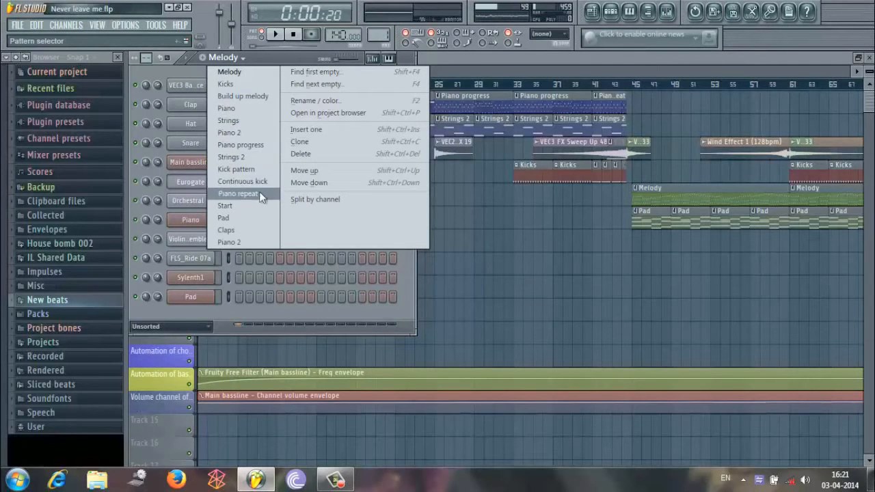
click(255, 97)
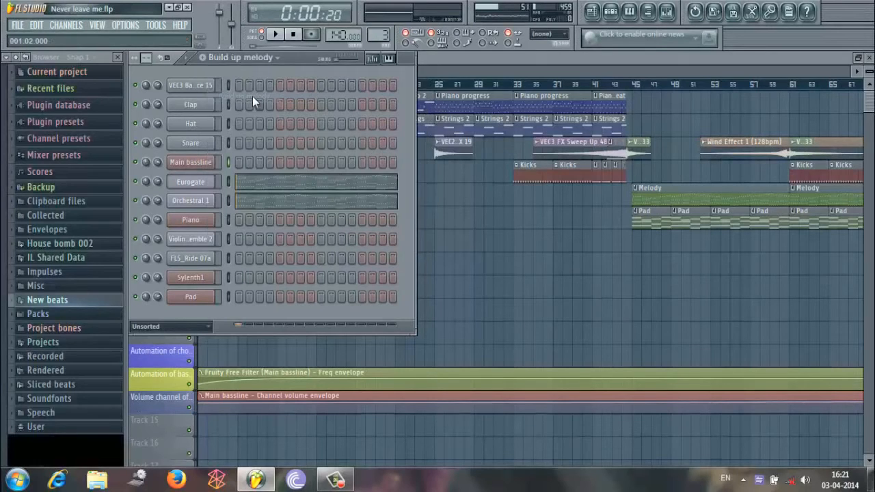
click(236, 58)
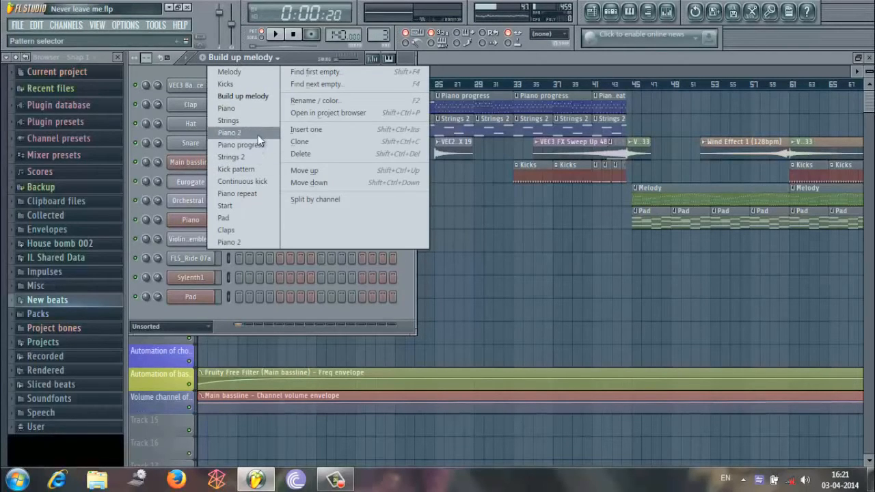
click(258, 134)
click(243, 59)
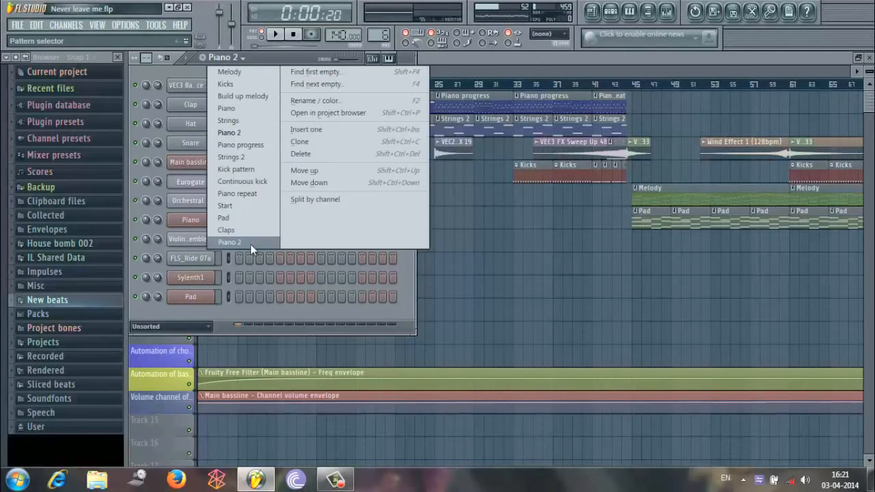
click(240, 194)
click(262, 56)
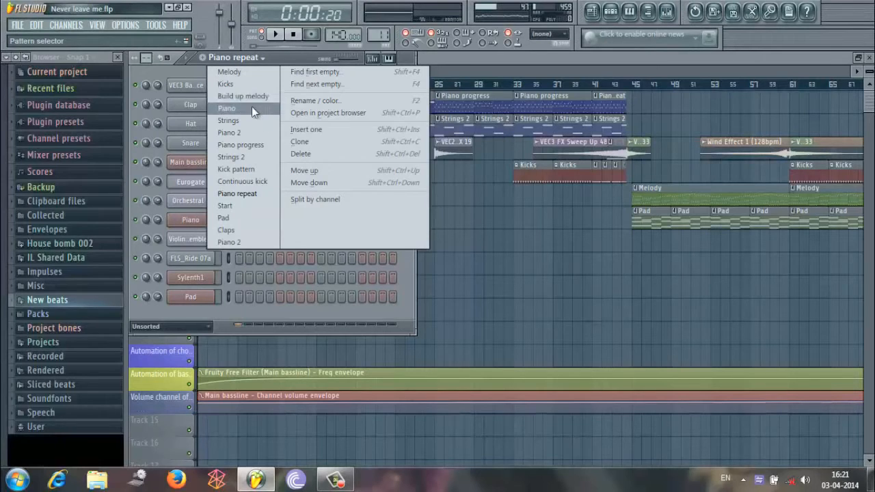
click(252, 107)
click(239, 59)
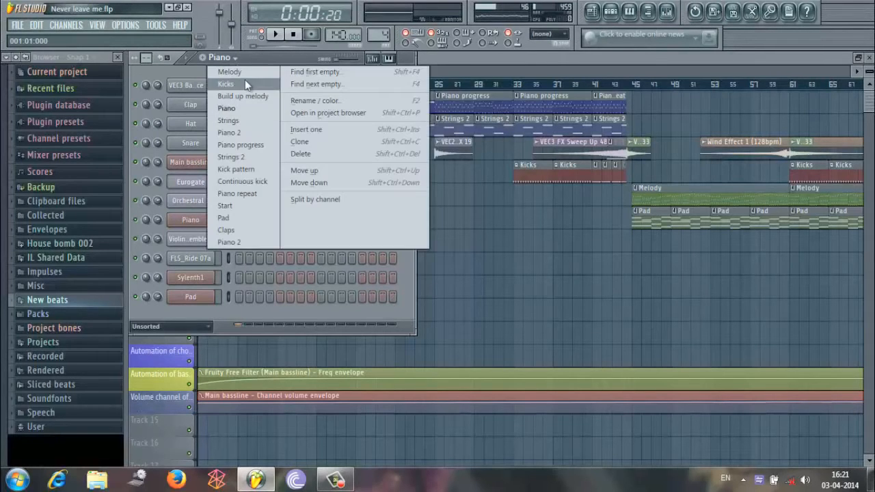
click(245, 80)
Play the Piano progress pattern while viewing the Piano channel's full note sequence in the piano roll, then pause and close it.
drag(380, 34, 390, 453)
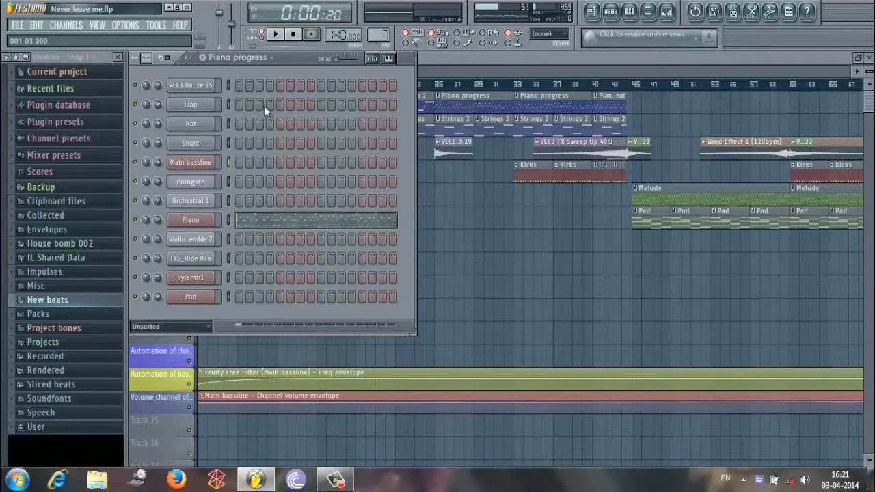
click(276, 35)
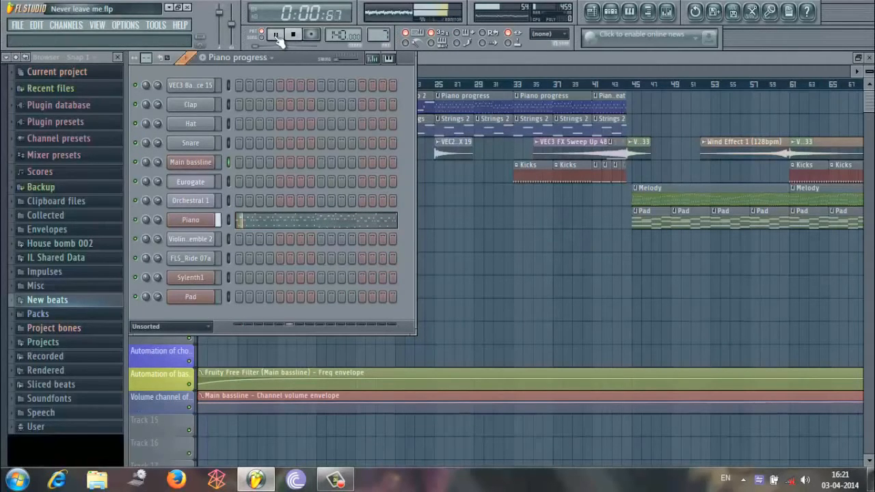
right_click(205, 226)
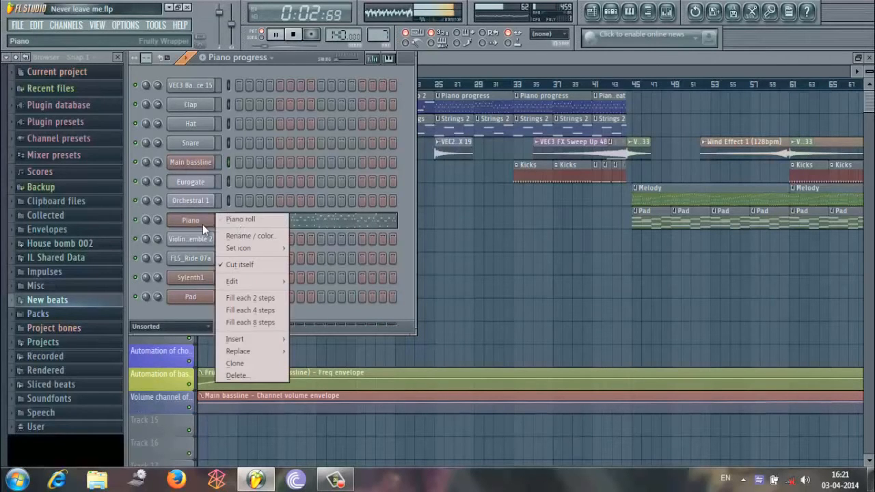
click(241, 224)
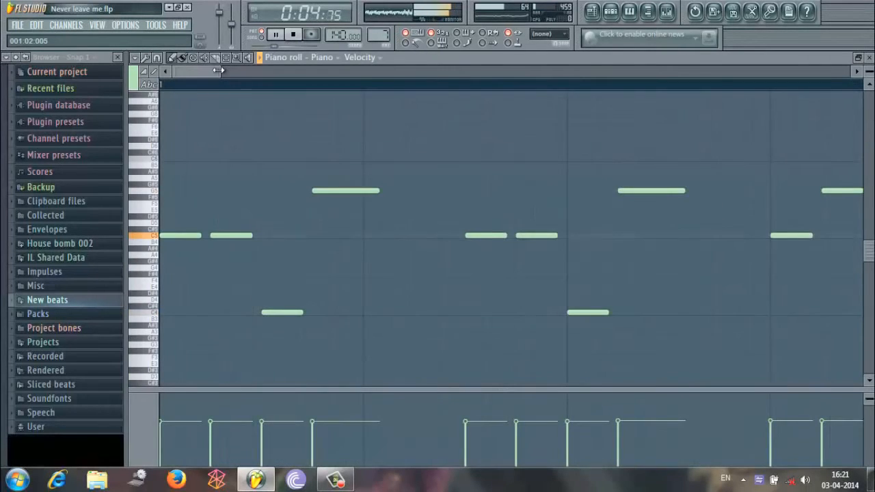
drag(219, 71, 781, 141)
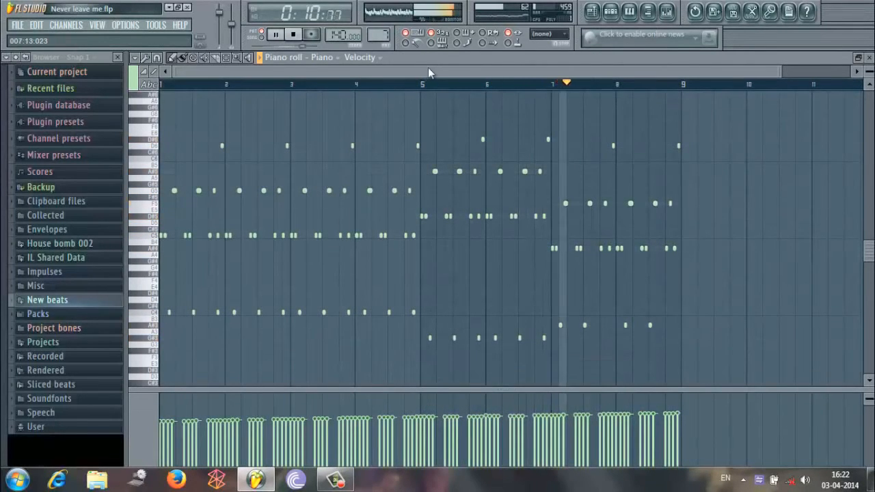
click(285, 35)
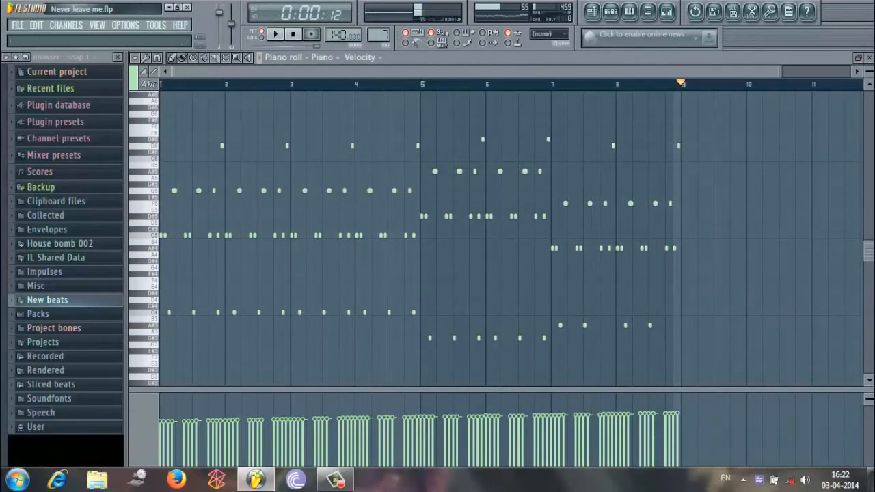
click(868, 58)
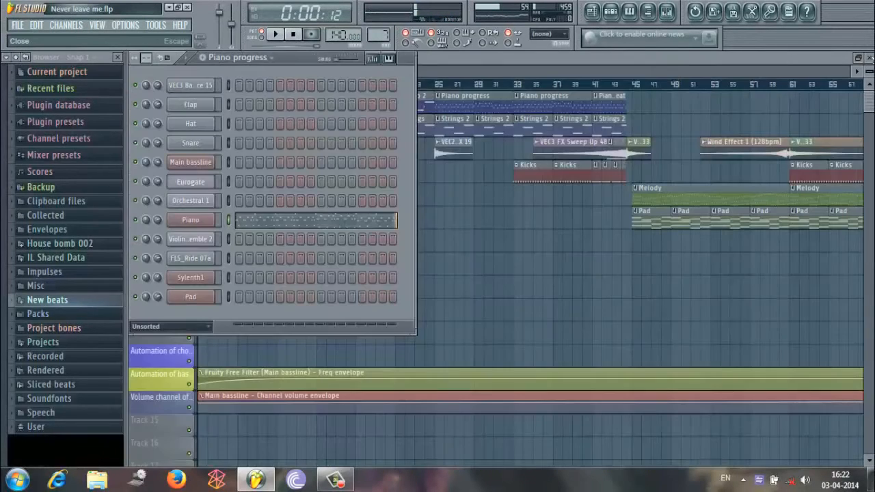
Switch to the Kick pattern, reset playback to the start, play it and pause.
click(275, 58)
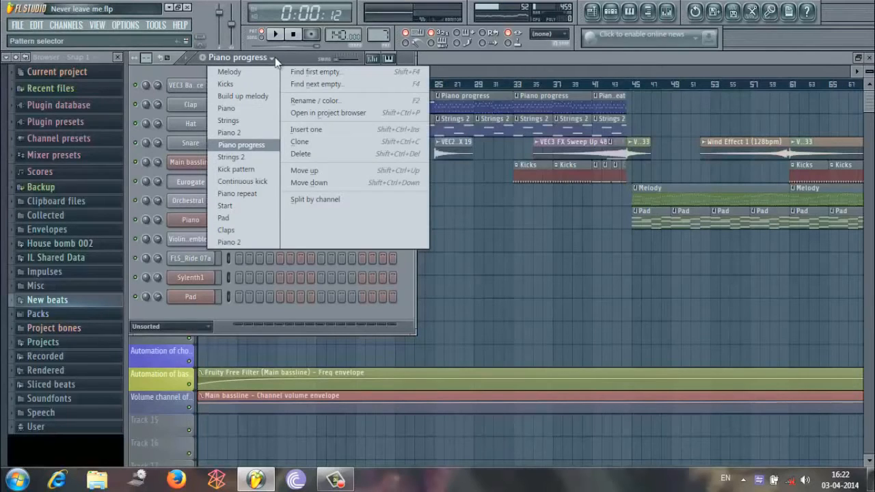
click(262, 170)
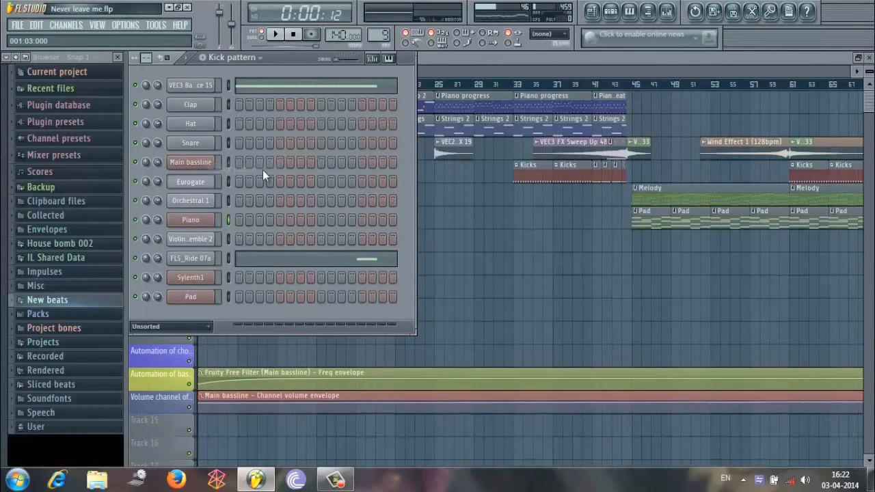
click(294, 36)
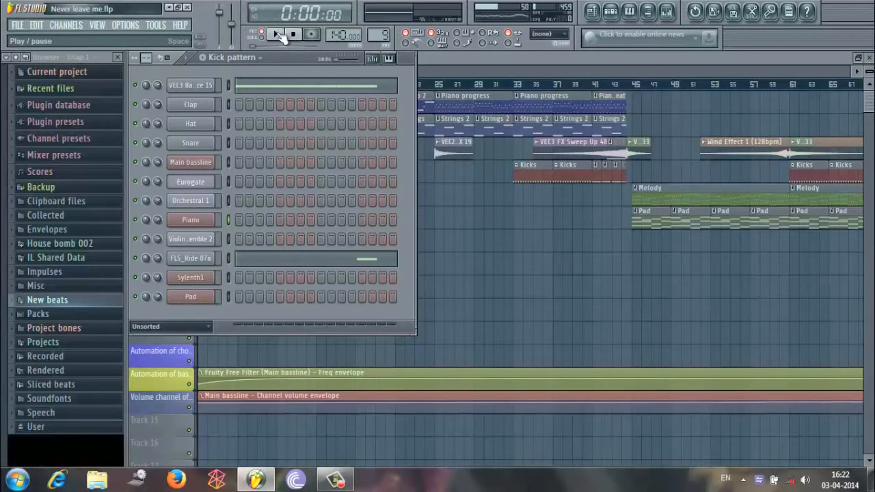
click(278, 34)
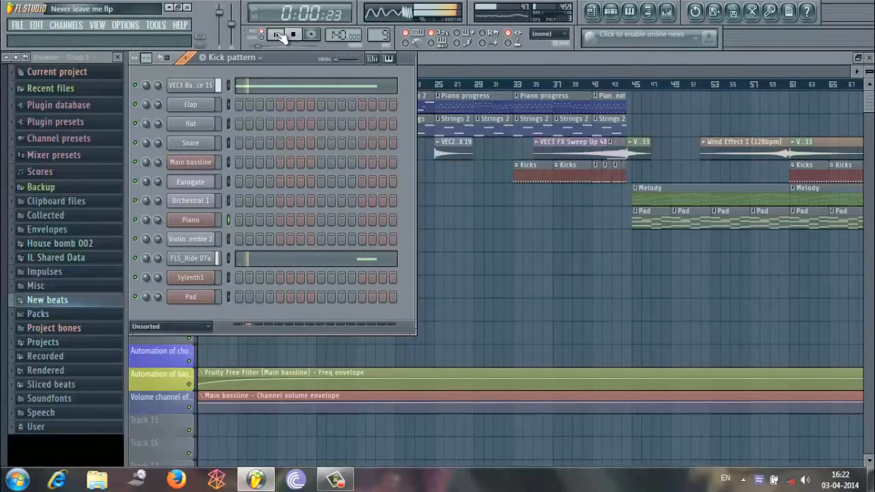
click(278, 34)
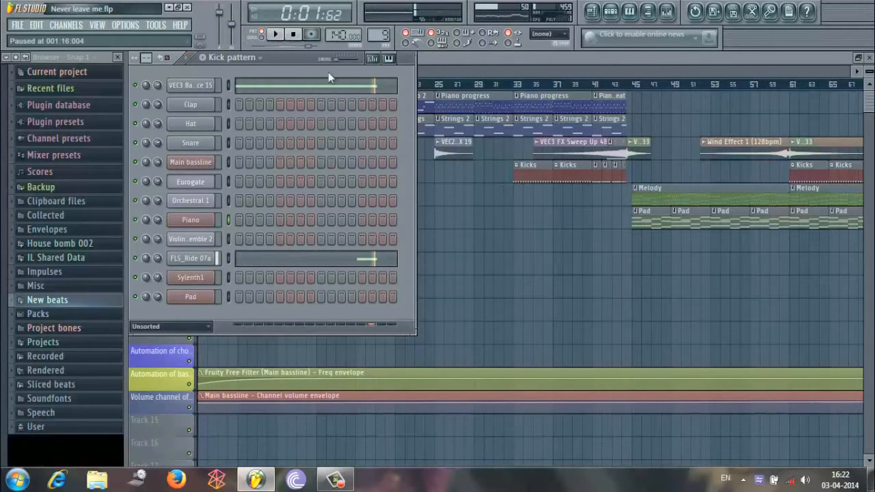
View the Start pattern, switch to the Pad pattern, play it through, and reset playback to the start.
click(260, 58)
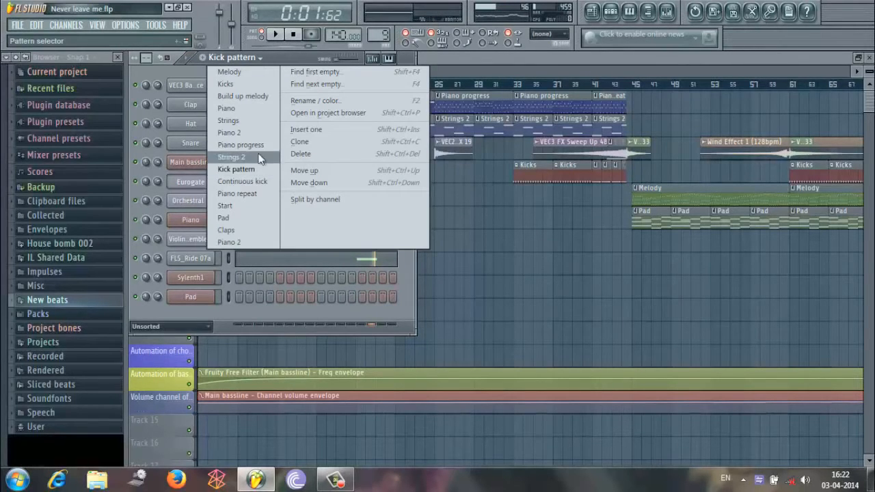
click(247, 206)
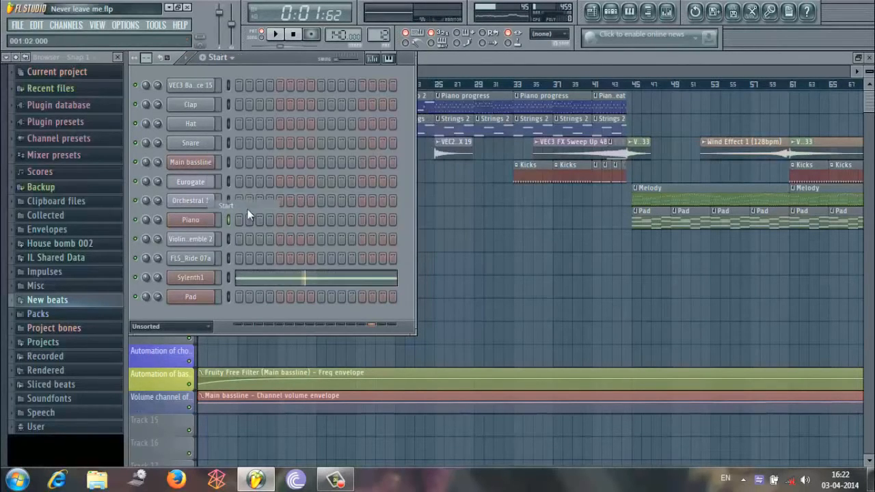
click(225, 57)
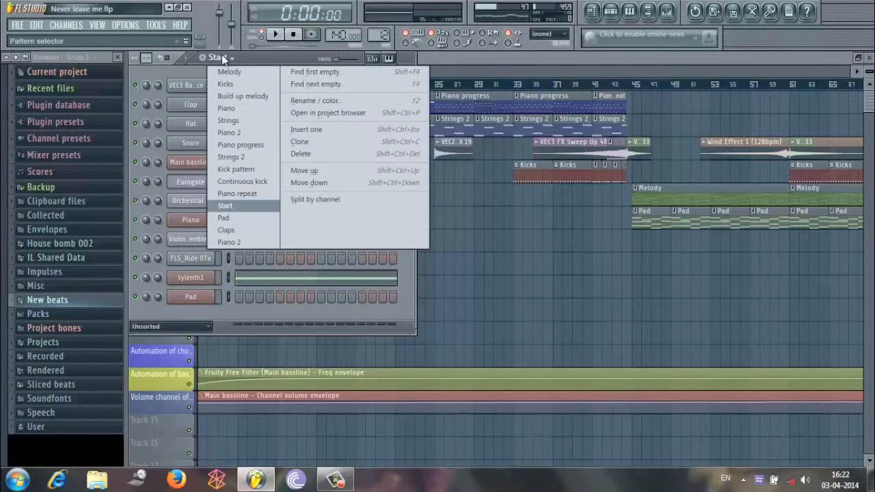
click(240, 217)
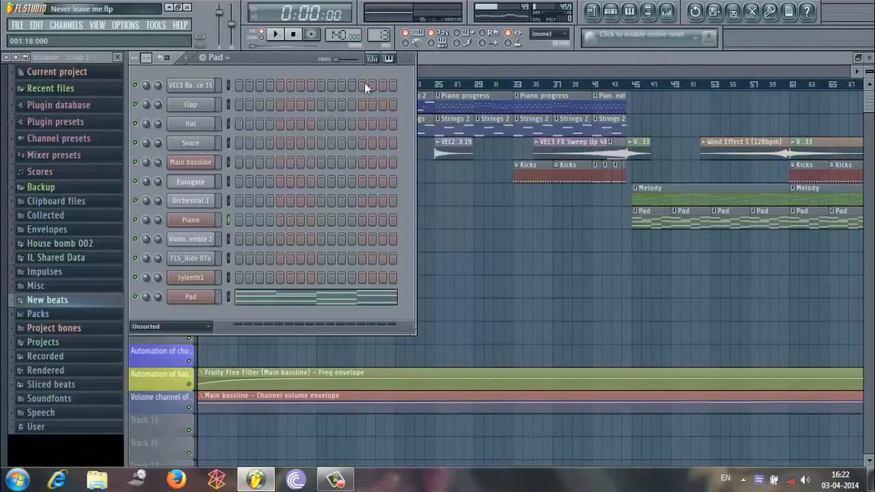
click(284, 34)
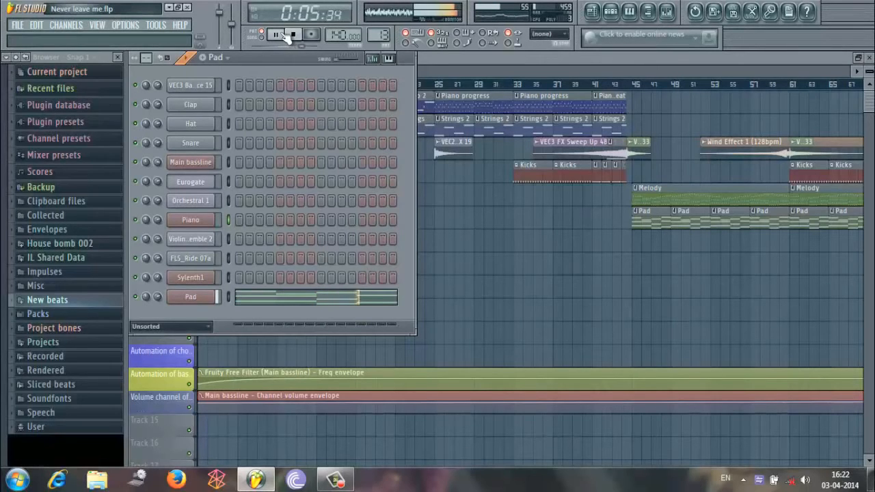
click(284, 34)
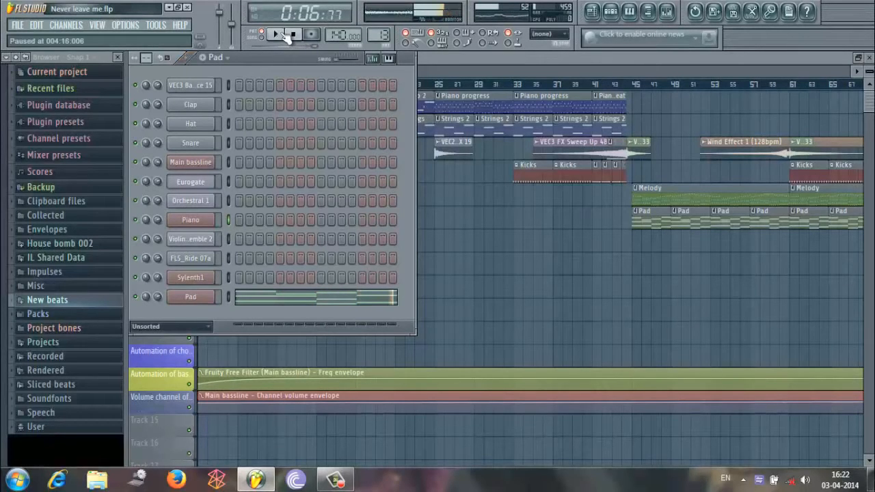
click(306, 32)
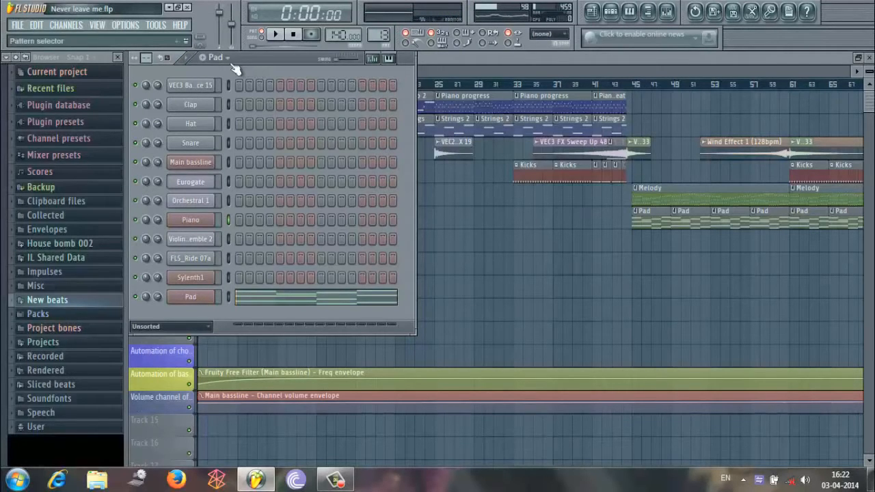
Show the Strings 2 pattern in the channel rack, and close the rack to reveal the full playlist.
click(228, 58)
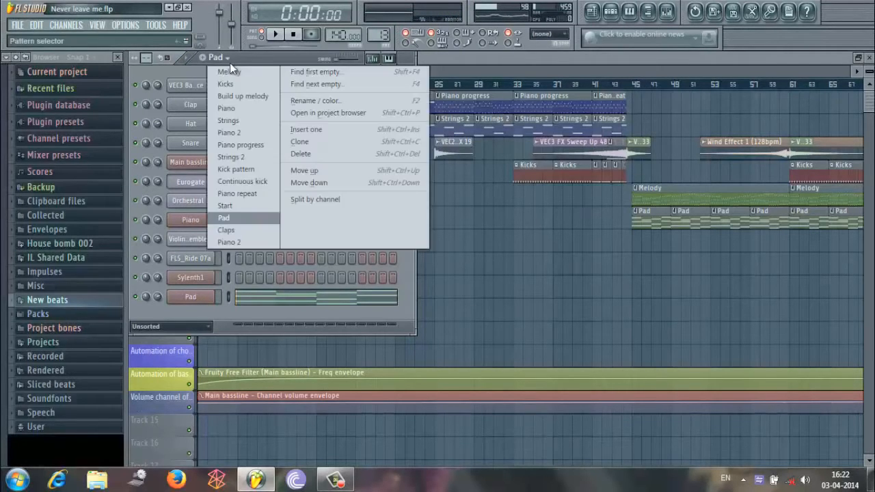
click(252, 156)
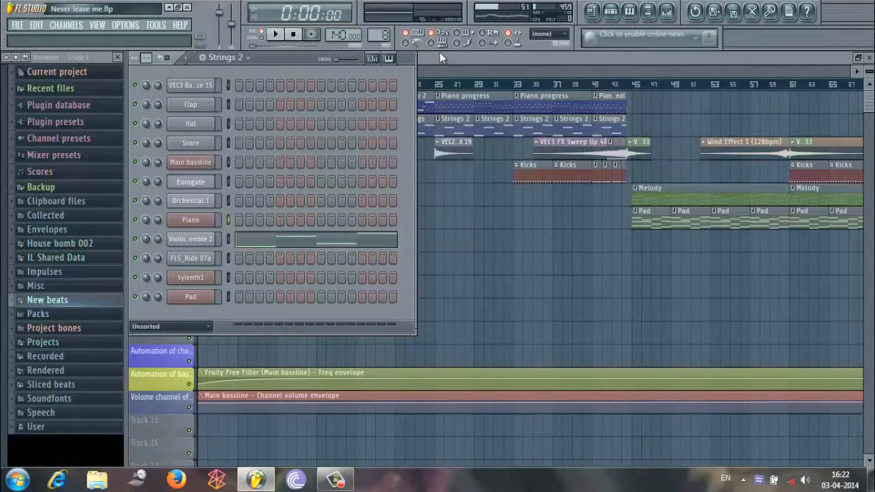
key(F6)
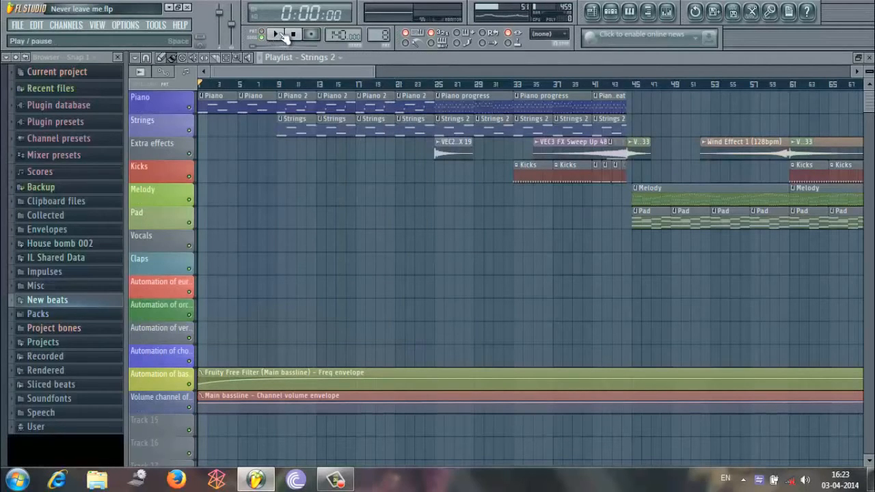
Play the song arrangement from the beginning, follow it along the playlist, and pause in bar 46.
click(276, 34)
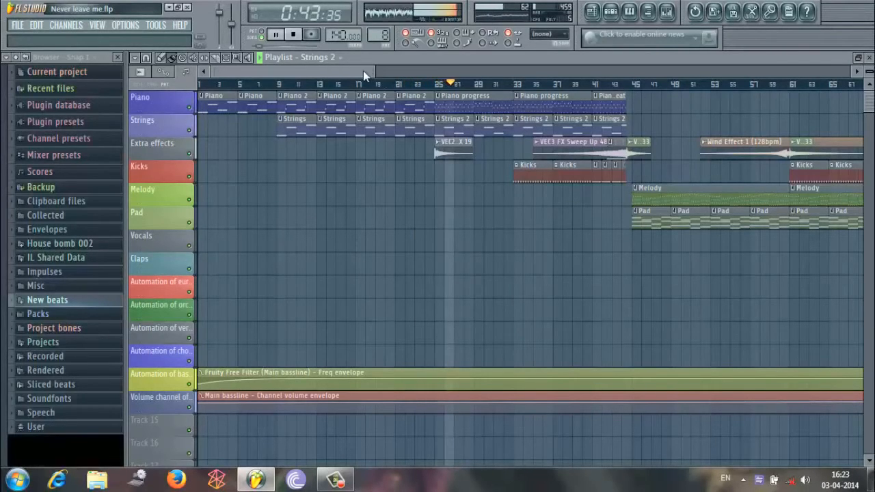
drag(363, 71, 396, 70)
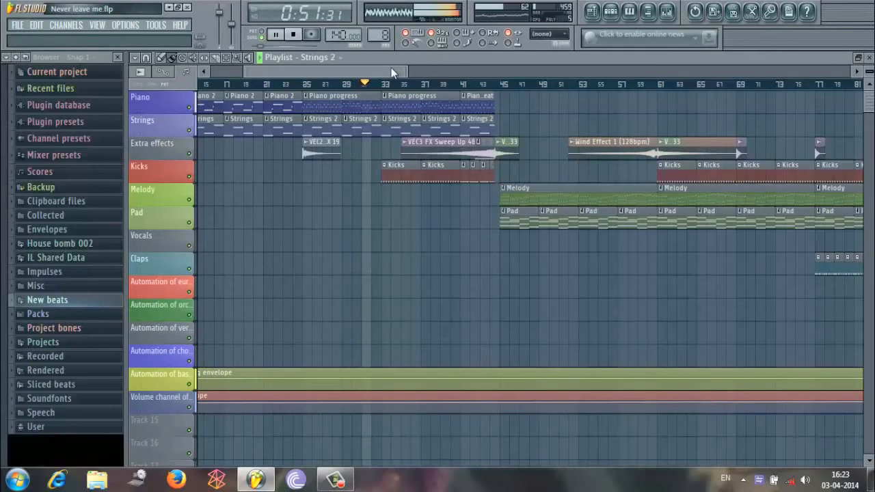
drag(394, 71, 406, 70)
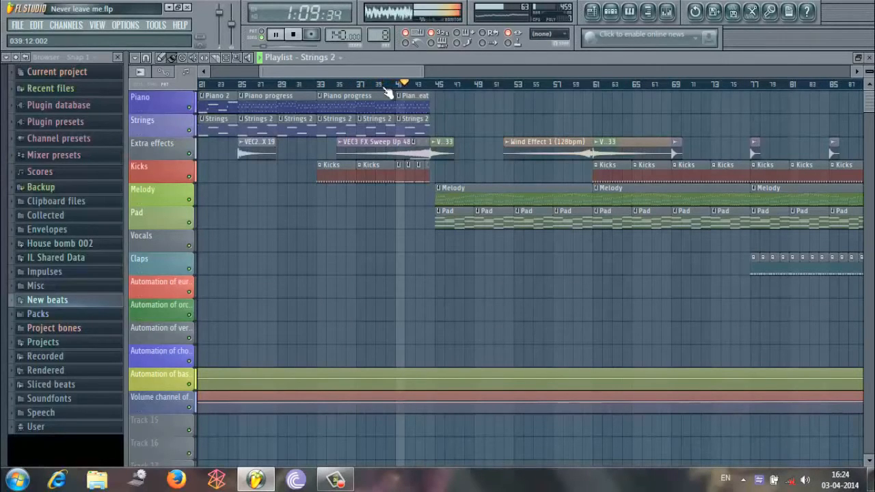
click(280, 35)
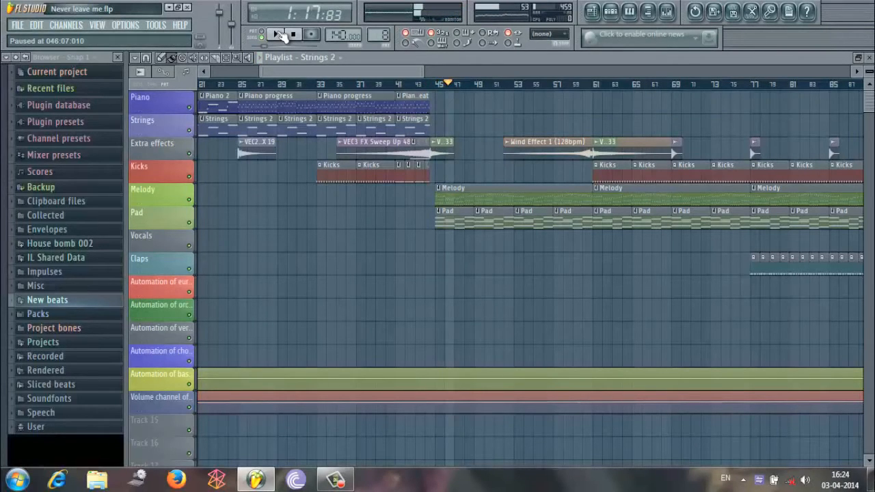
Delete the VES2 FX Impact 33 clip before bar 45, and play the transition from about bar 44 without it.
drag(419, 69, 348, 111)
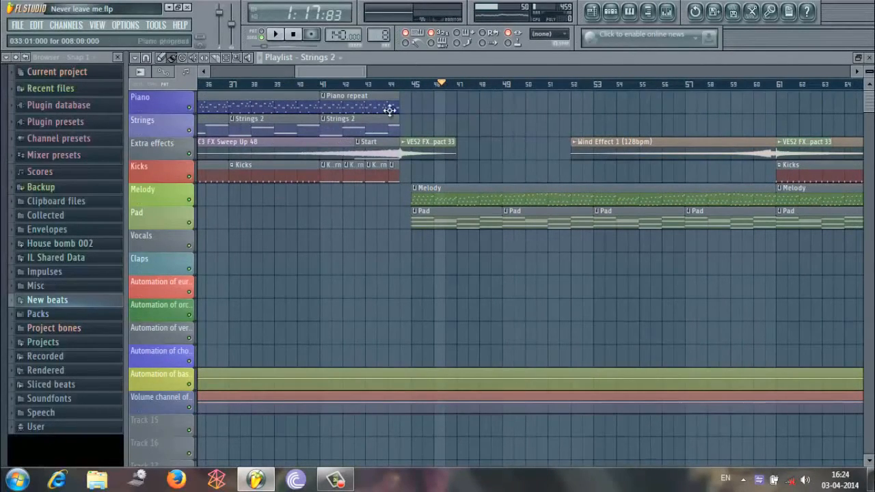
drag(331, 72, 324, 72)
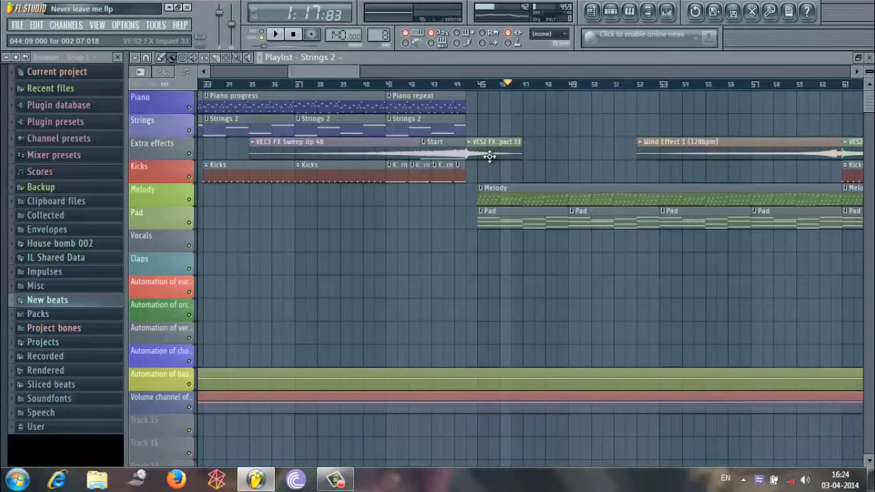
click(454, 86)
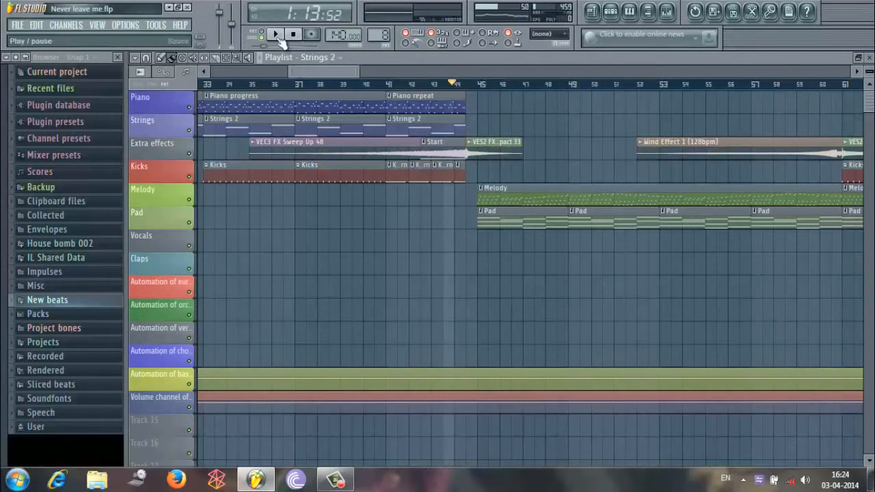
right_click(491, 152)
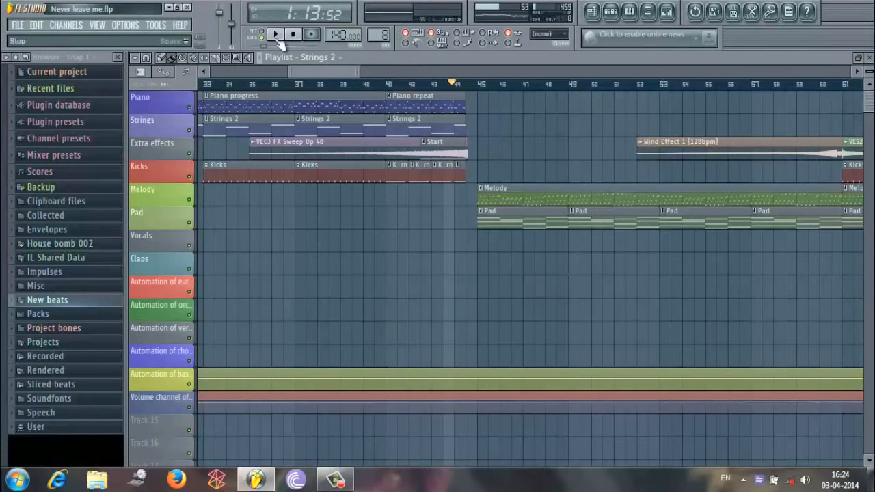
click(276, 36)
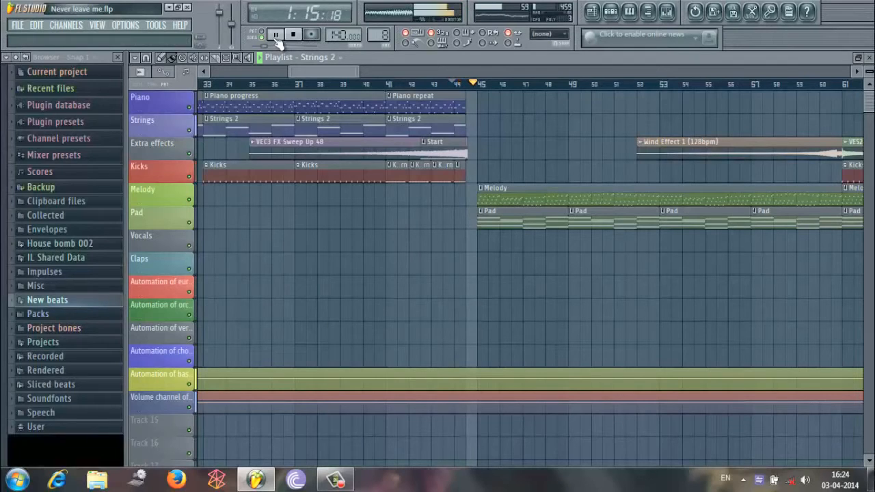
click(276, 34)
Place a VES2 FX Impact 33 clip on the Extra effects track directly after the VEC3 FX Sweep Up 48 clip.
click(336, 58)
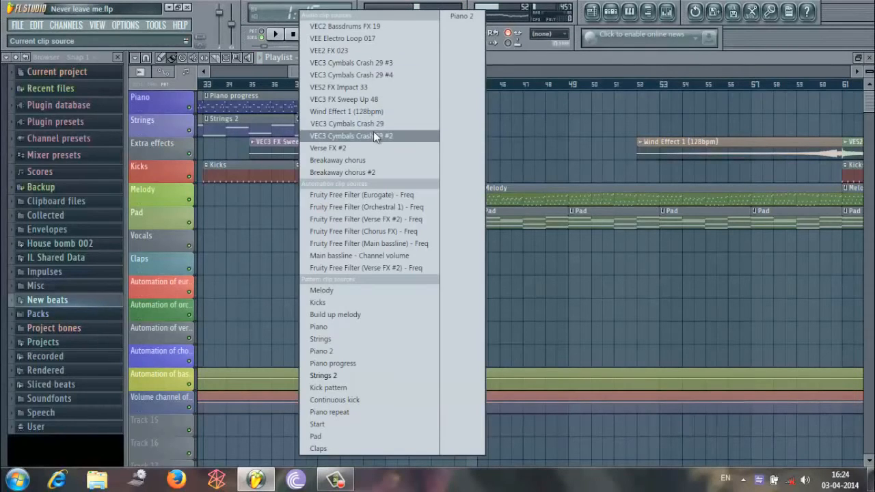
click(378, 88)
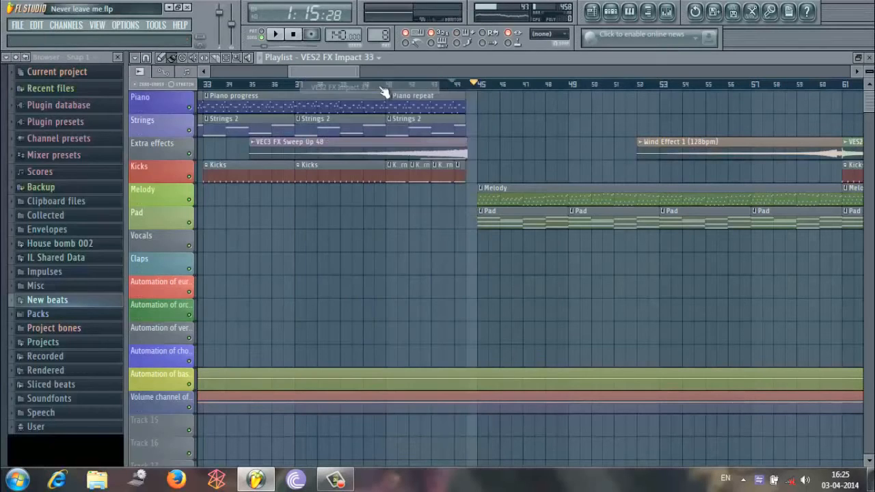
click(486, 141)
drag(487, 142, 482, 141)
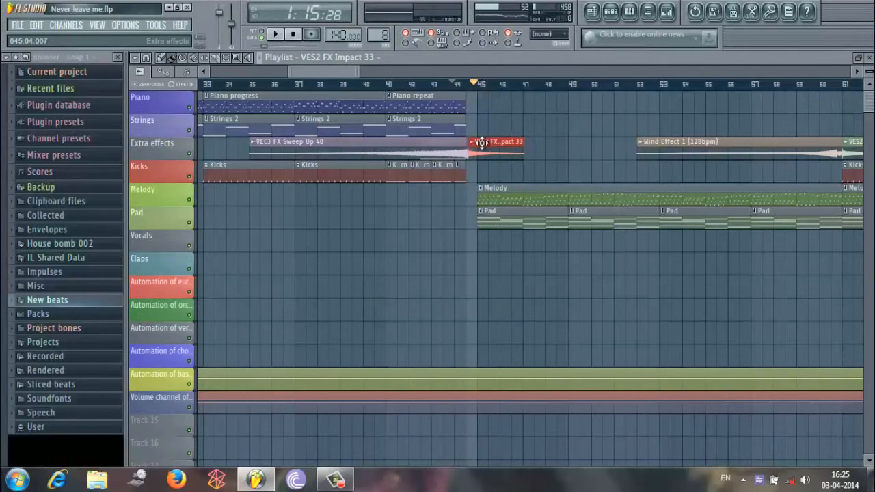
Play the transition into the Melody section from about bar 44 with the impact effect, and pause.
click(451, 83)
click(275, 35)
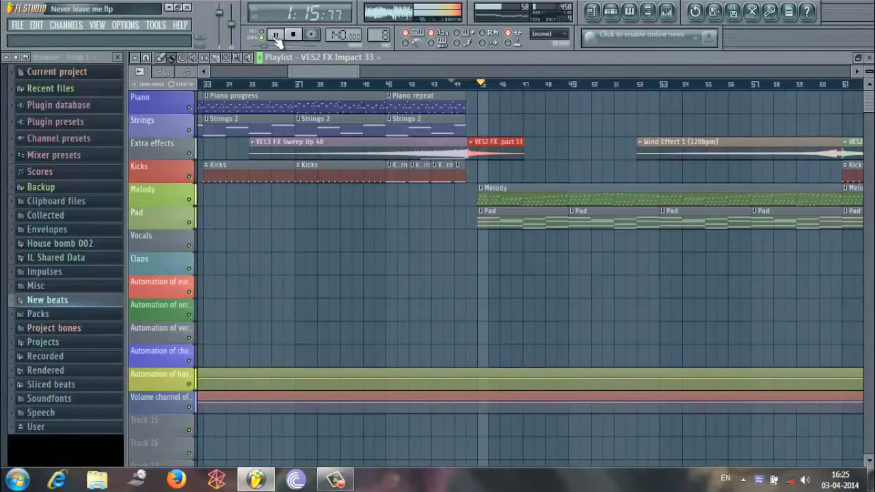
click(276, 34)
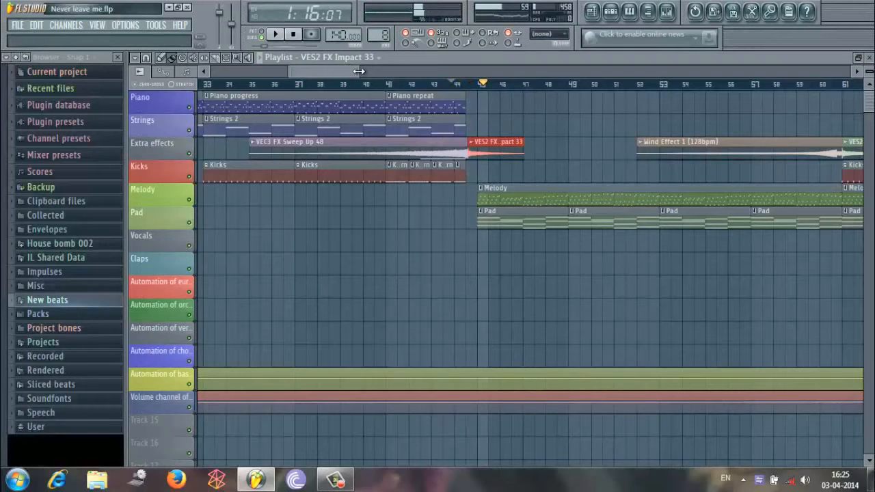
Play the arrangement from about bar 54, through the Wind Effect 1 clip into the Kicks section, and pause.
drag(358, 71, 427, 69)
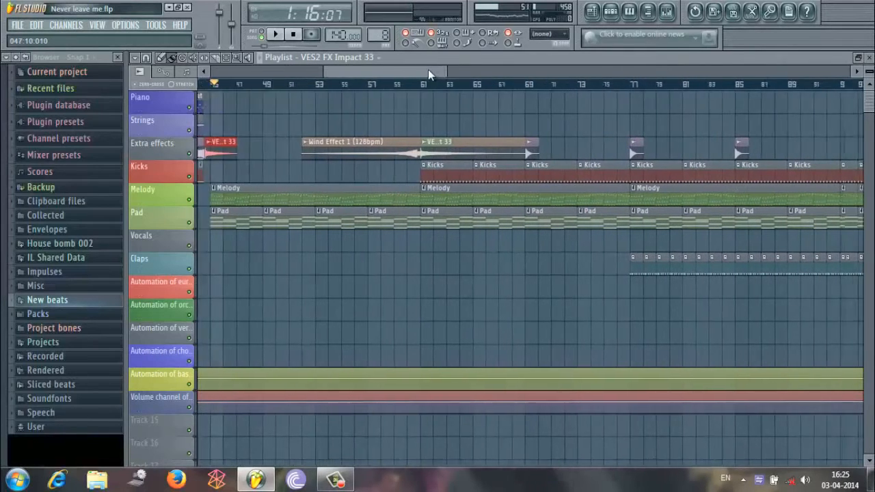
click(293, 85)
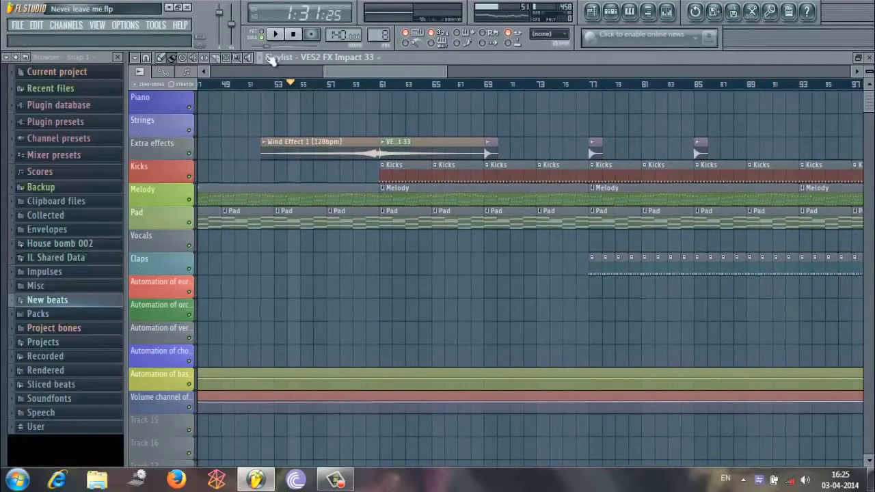
click(276, 34)
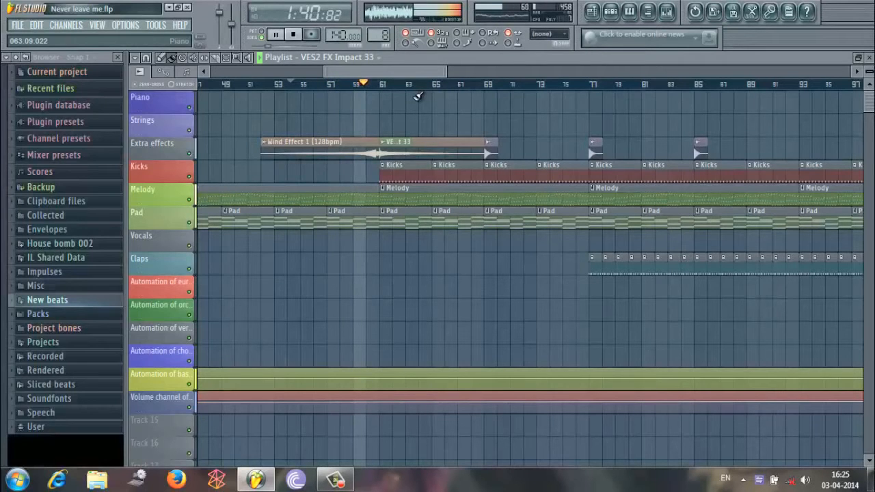
click(287, 35)
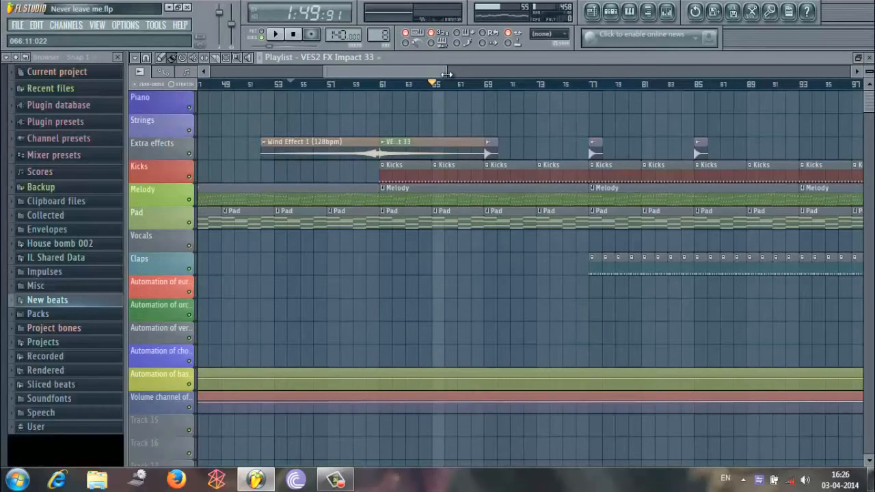
Examine the Extra effects clips from bar 61 onwards, play the transition into bar 69, and pause.
drag(446, 73, 382, 75)
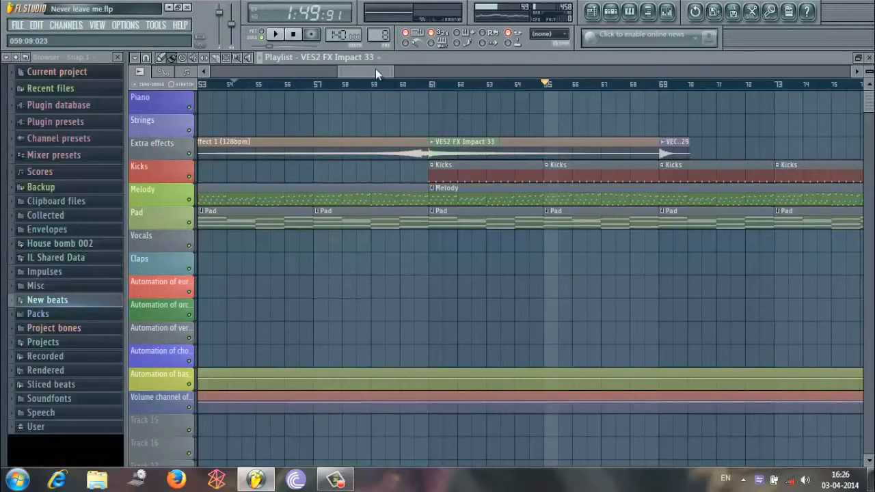
drag(375, 69, 395, 68)
drag(394, 70, 392, 70)
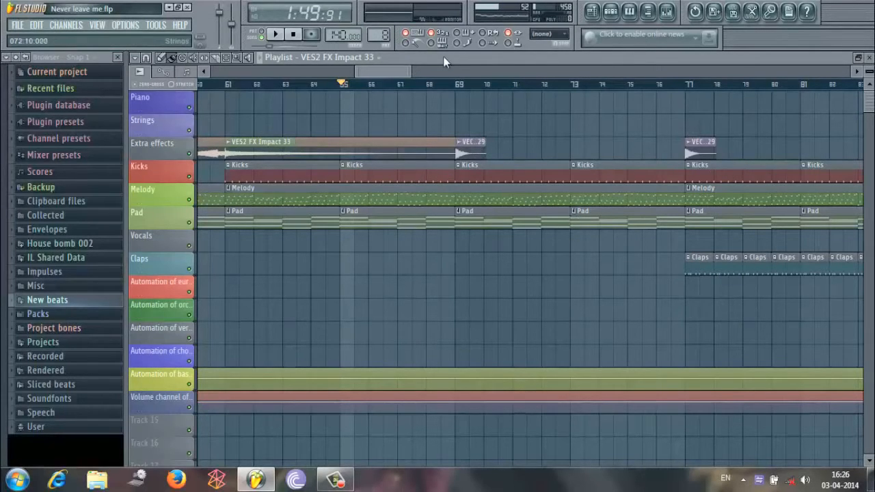
drag(403, 75, 516, 84)
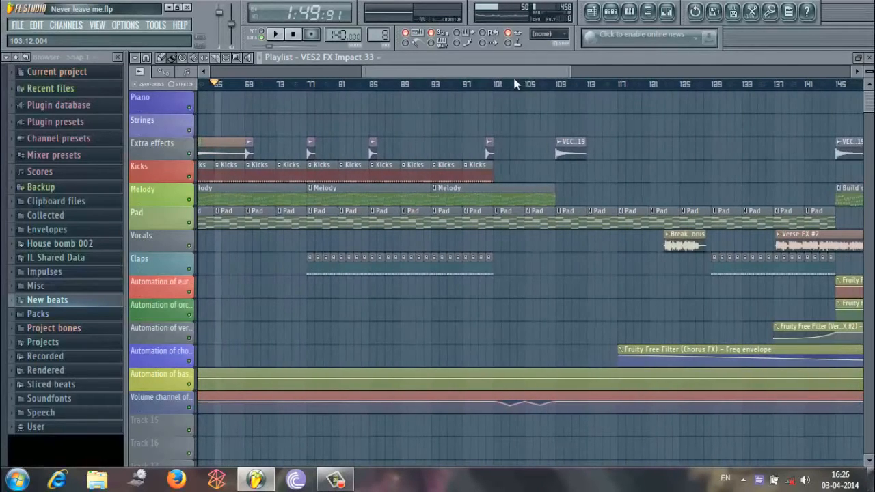
drag(573, 70, 443, 72)
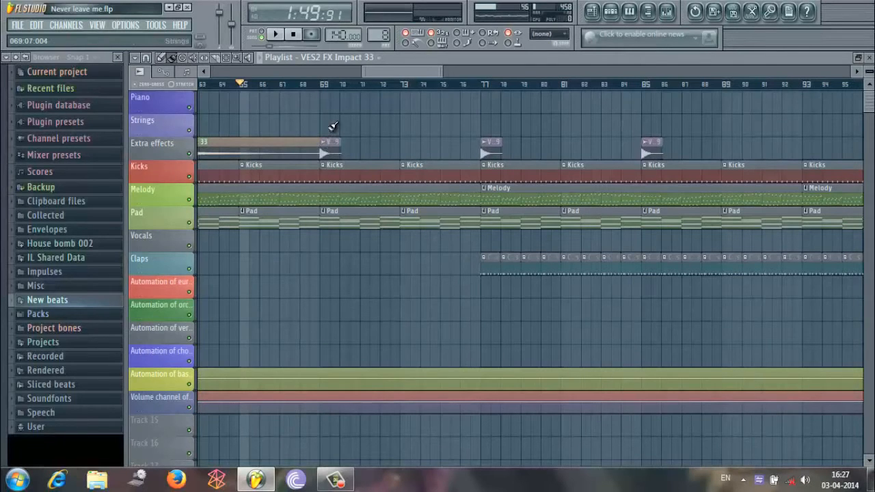
click(293, 84)
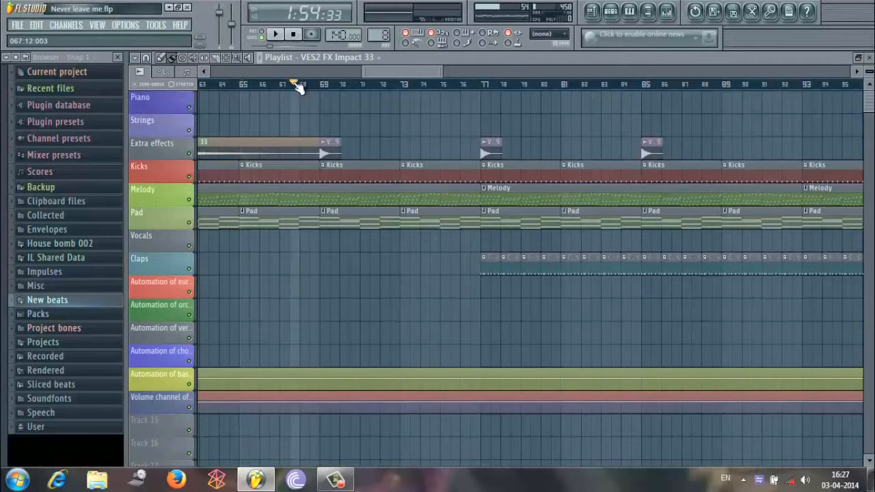
click(277, 35)
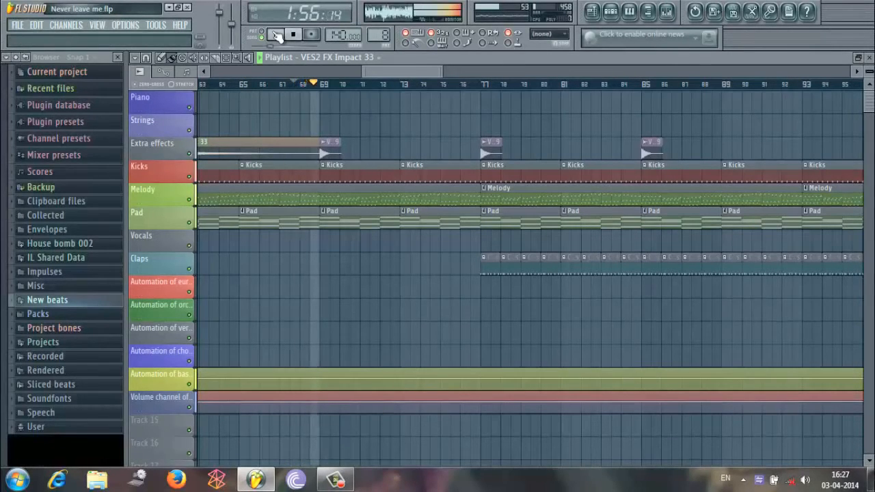
click(276, 35)
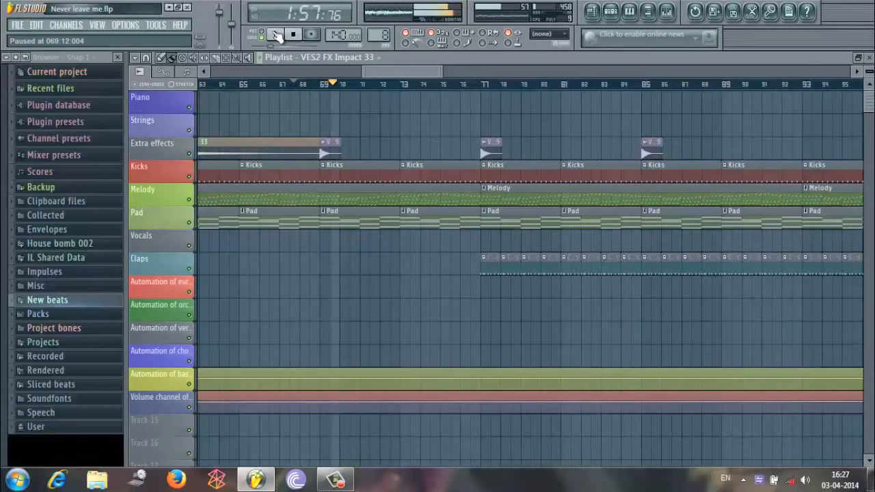
Play the arrangement from about bar 76 into the section where the Claps enter at bar 77, and pause.
drag(405, 71, 426, 80)
click(355, 85)
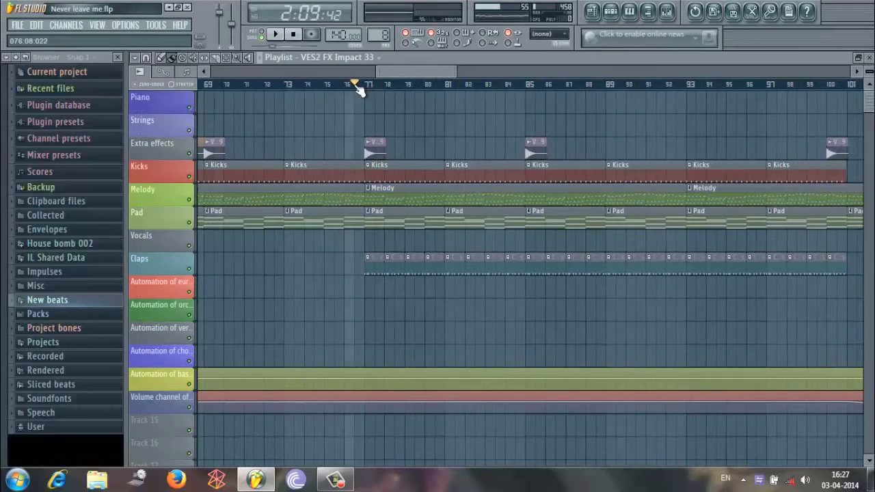
click(279, 34)
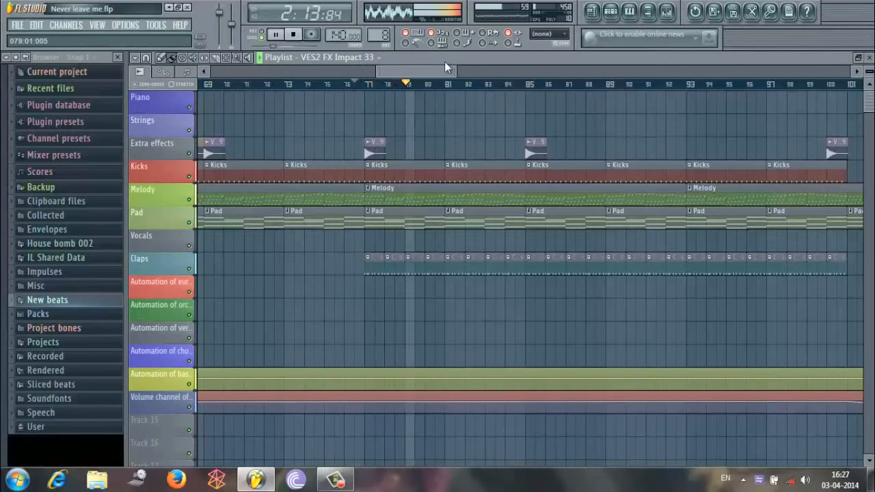
drag(455, 73, 559, 73)
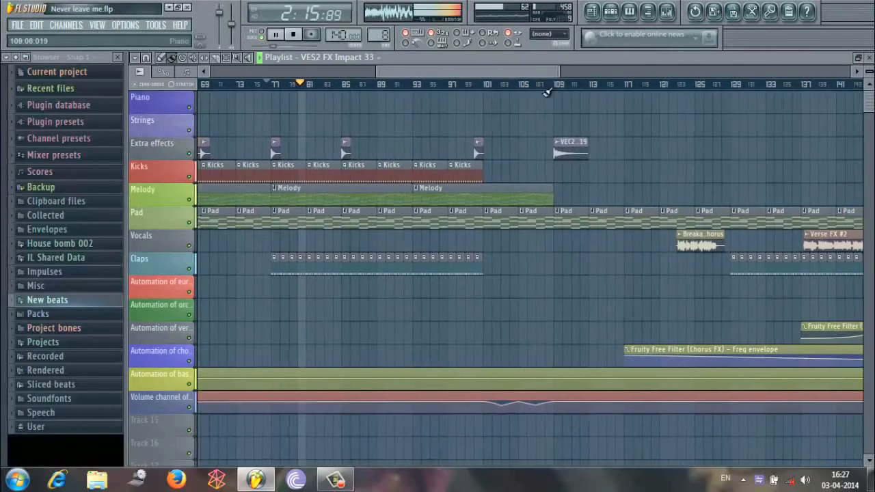
click(278, 35)
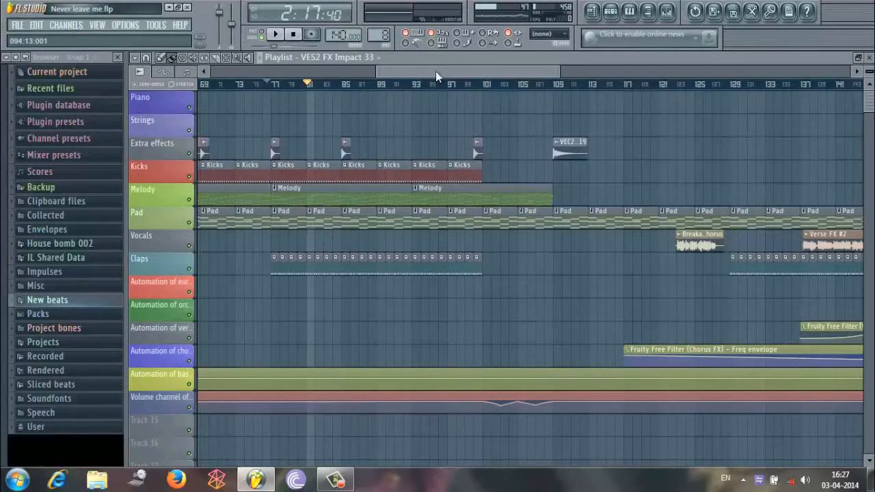
Play the arrangement from about bar 100, through the end of the Kicks and Melody clips past bar 109, and pause.
drag(435, 71, 460, 73)
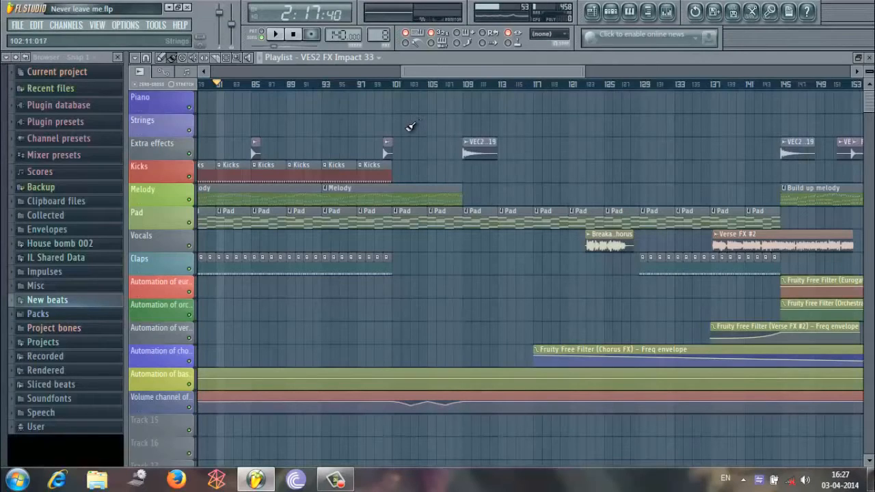
click(375, 83)
click(387, 85)
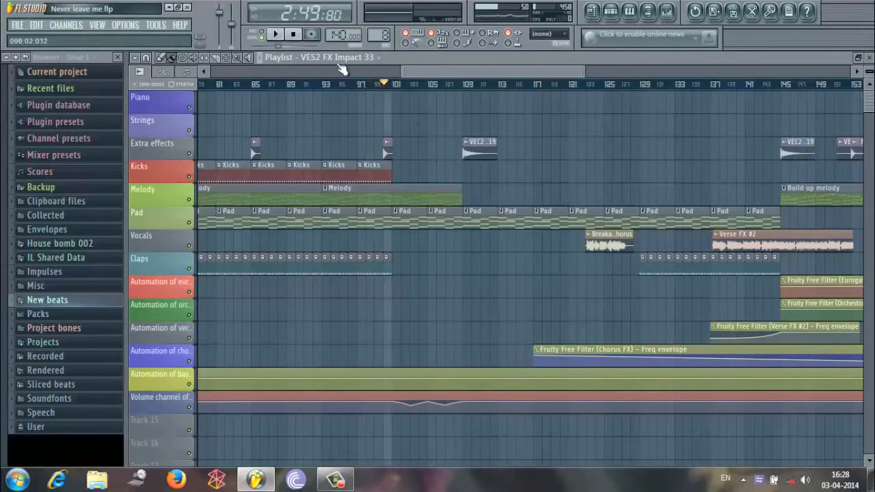
click(279, 34)
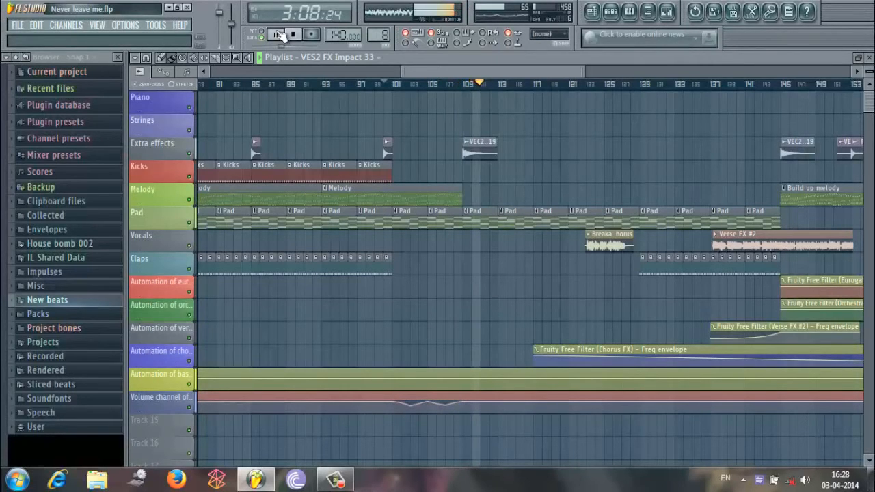
click(281, 34)
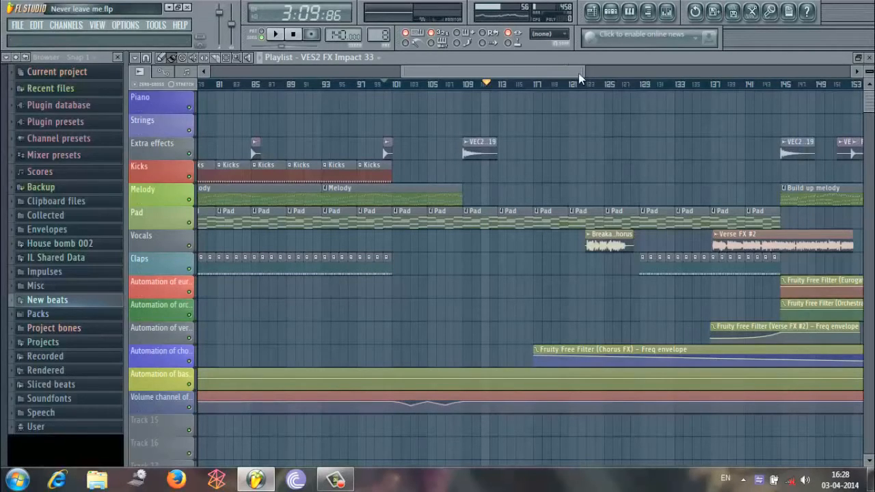
Play the breakdown from about bar 118, through the Breakaway chorus vocal clip into the Claps, and pause.
drag(554, 66, 596, 67)
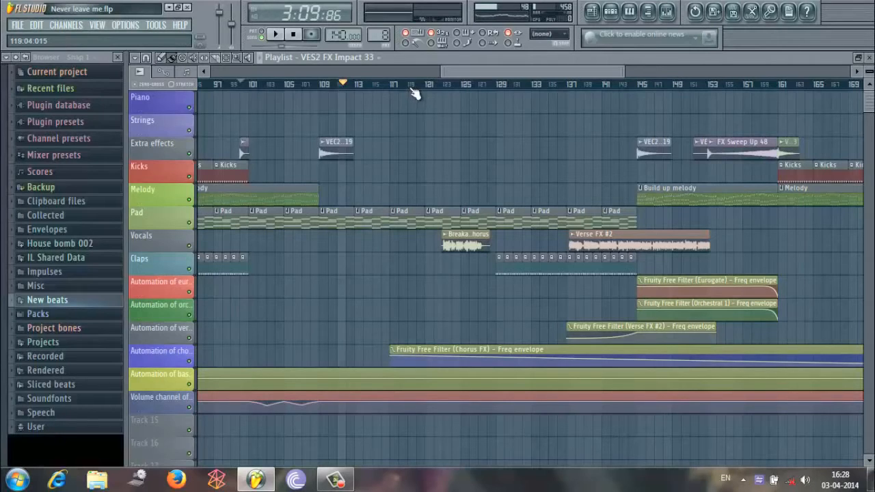
drag(412, 88, 437, 84)
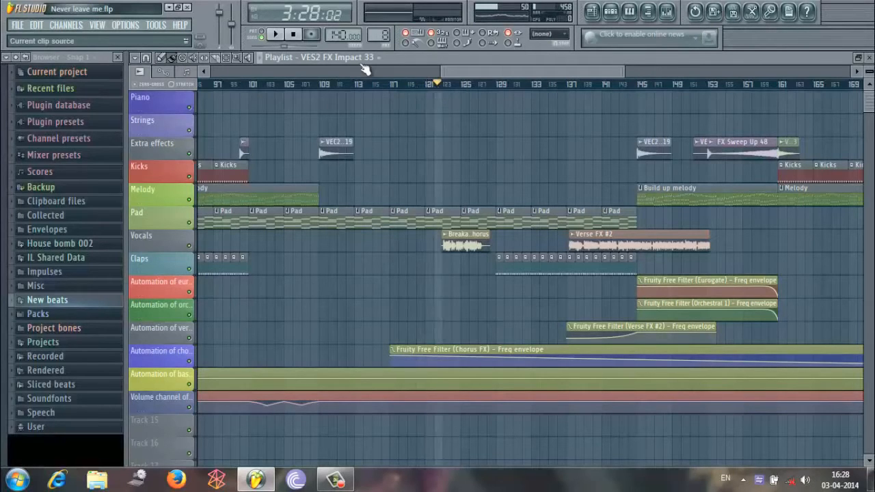
click(402, 84)
click(276, 36)
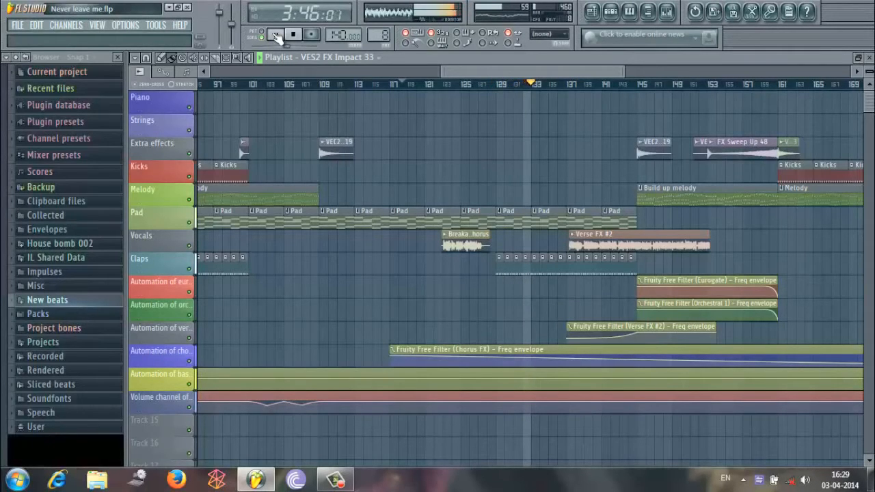
click(275, 34)
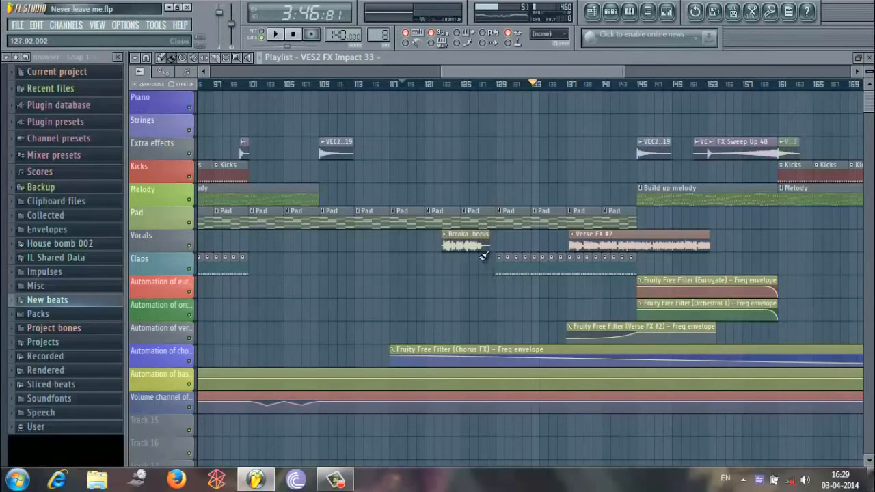
Show the Melody pattern in the step sequencer and look through the New beats folder in the browser.
click(613, 15)
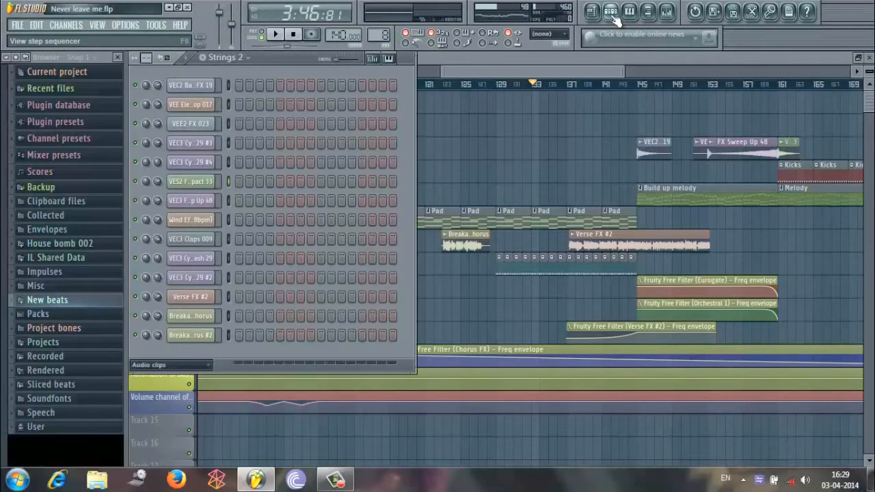
click(231, 60)
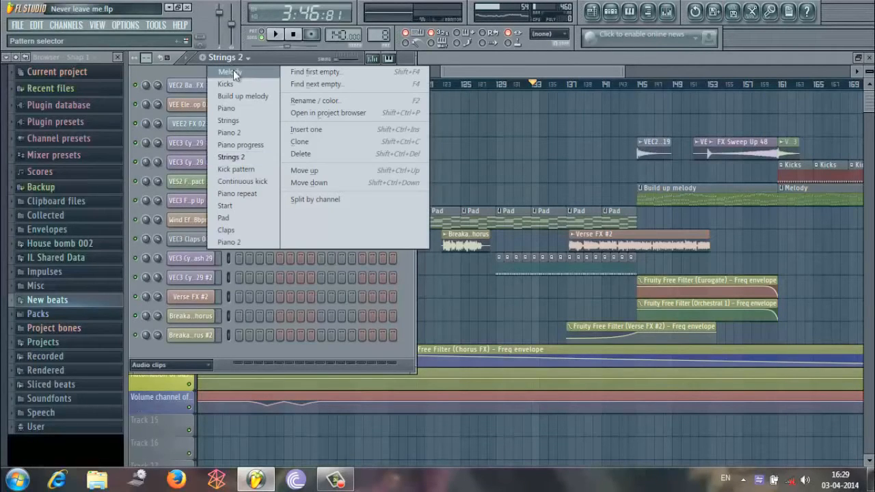
click(233, 70)
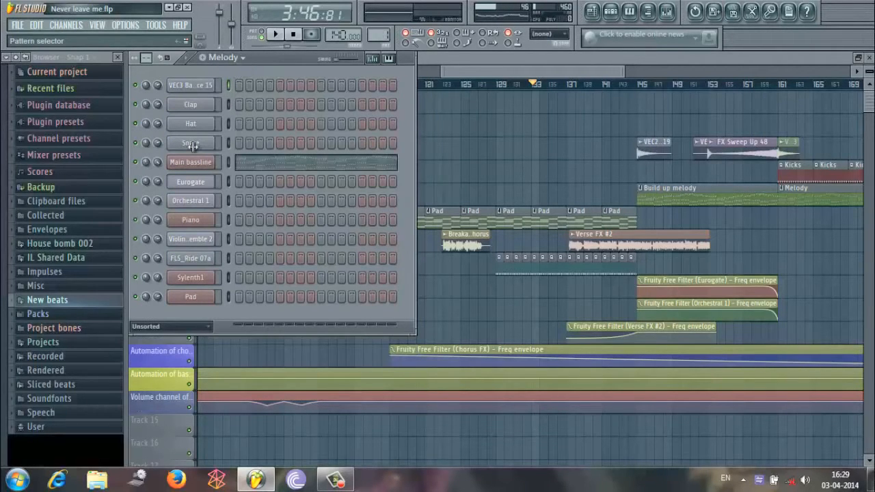
click(62, 304)
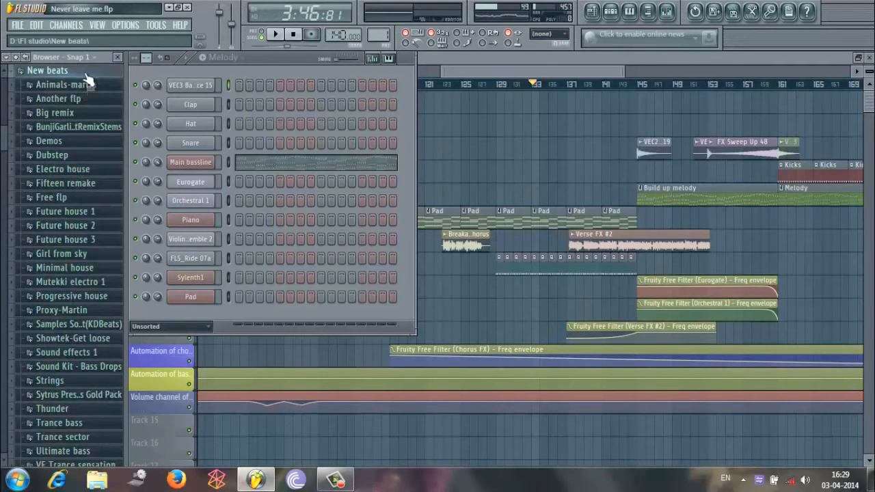
click(87, 71)
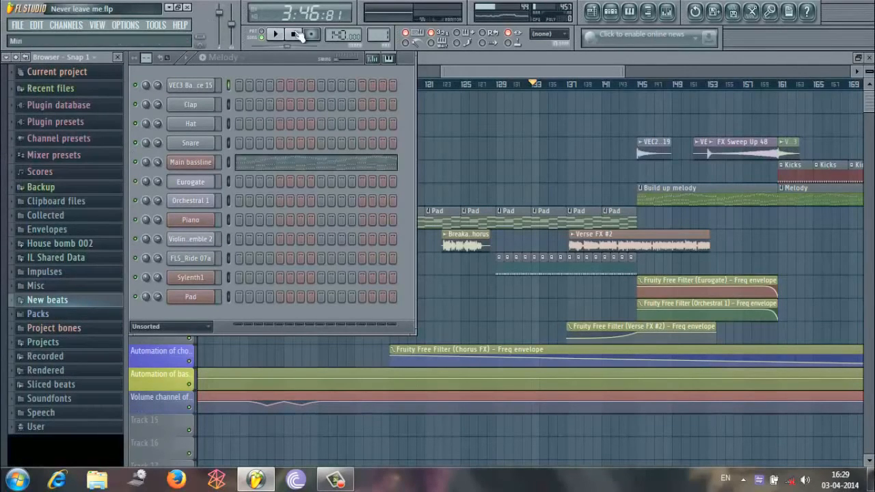
Open the mixer and select the Breakaway chorus track, bringing its effect slots into view.
drag(511, 74, 535, 75)
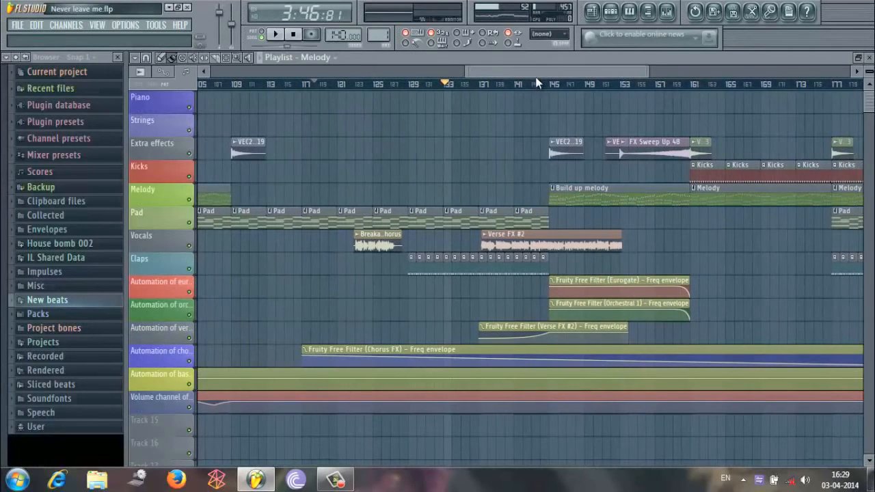
click(667, 11)
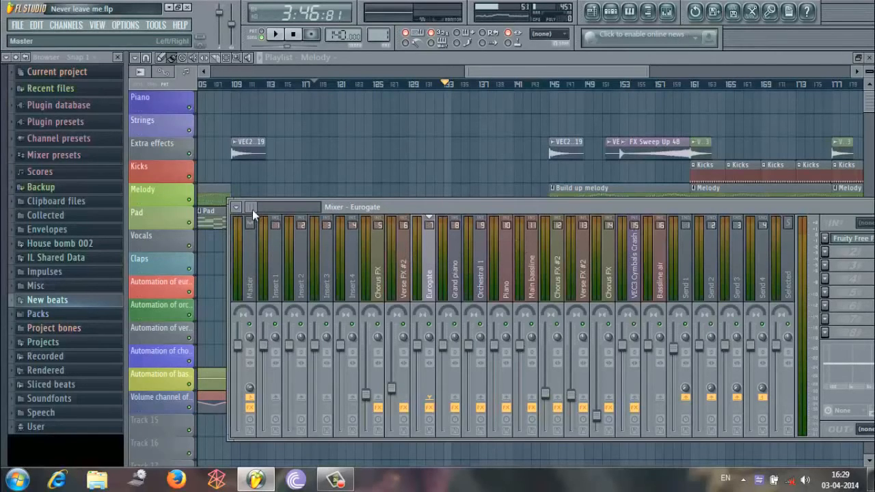
drag(252, 209, 262, 209)
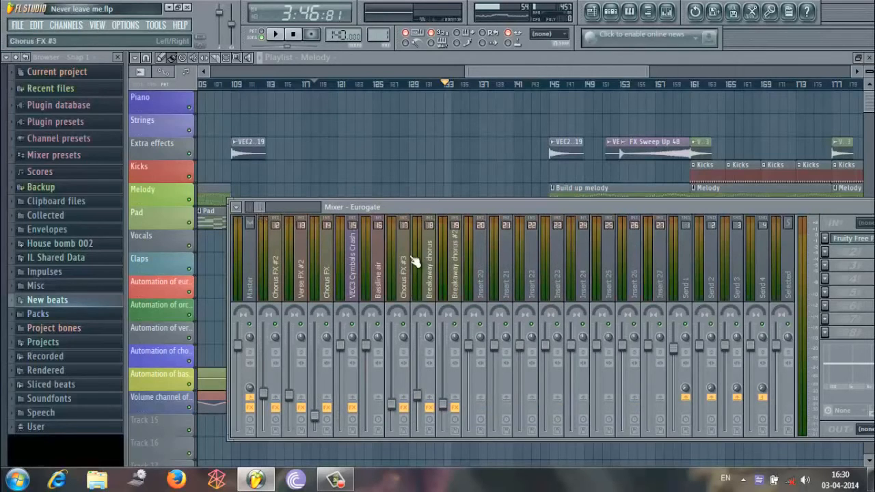
click(435, 258)
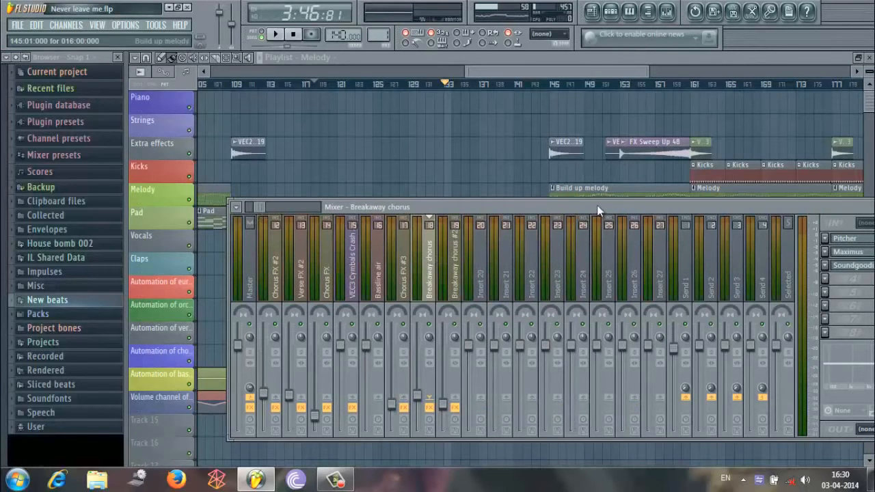
drag(598, 210, 445, 141)
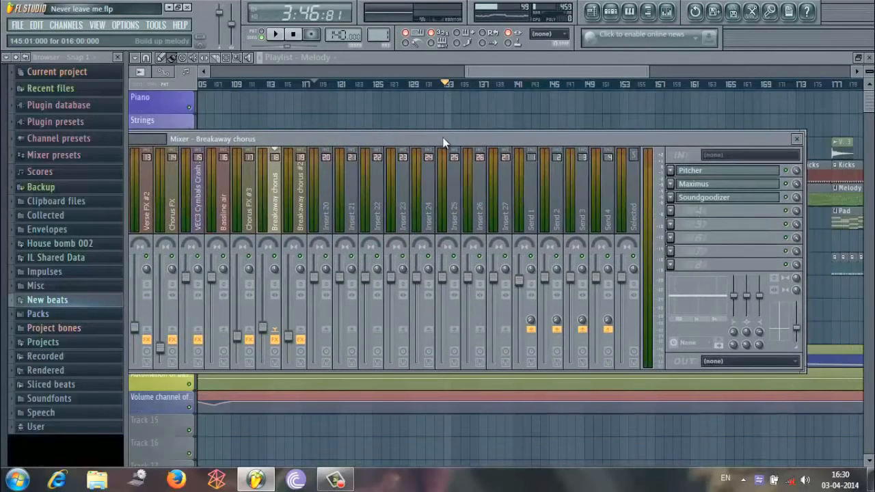
Examine the Pitcher, Maximus and Soundgoodizer effects and the volume fader of the Breakaway chorus track, and return to the playlist.
click(736, 170)
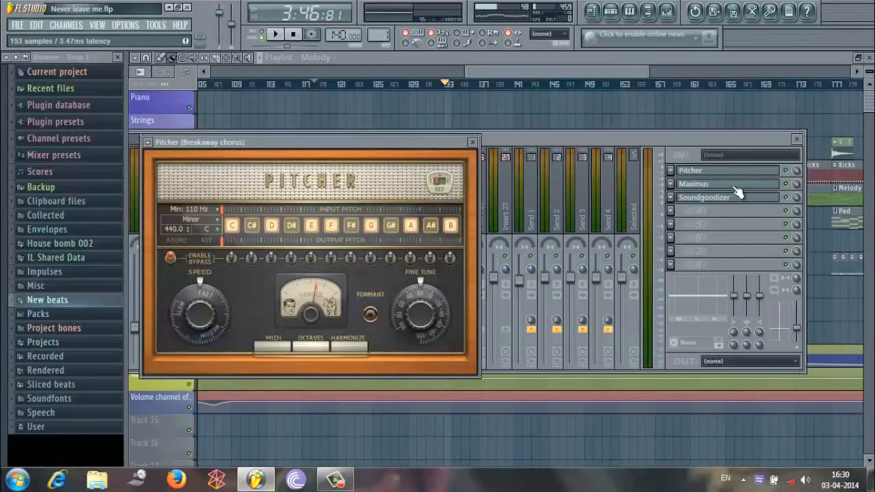
click(736, 187)
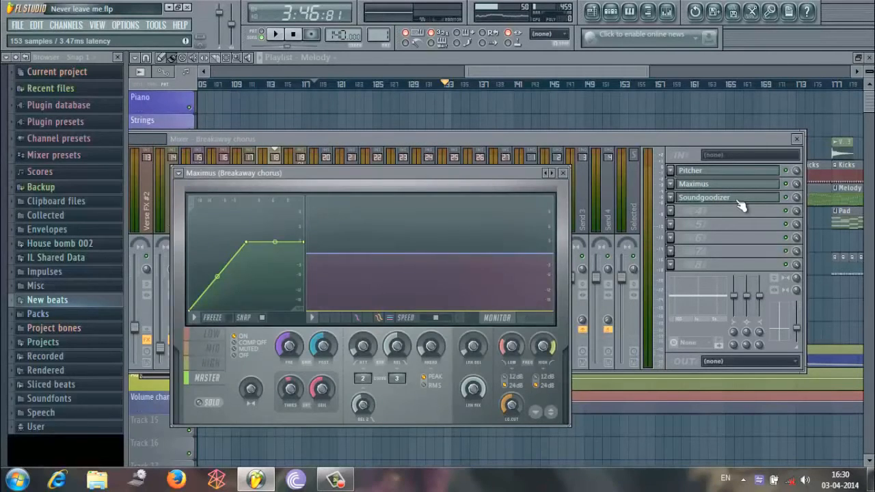
click(738, 200)
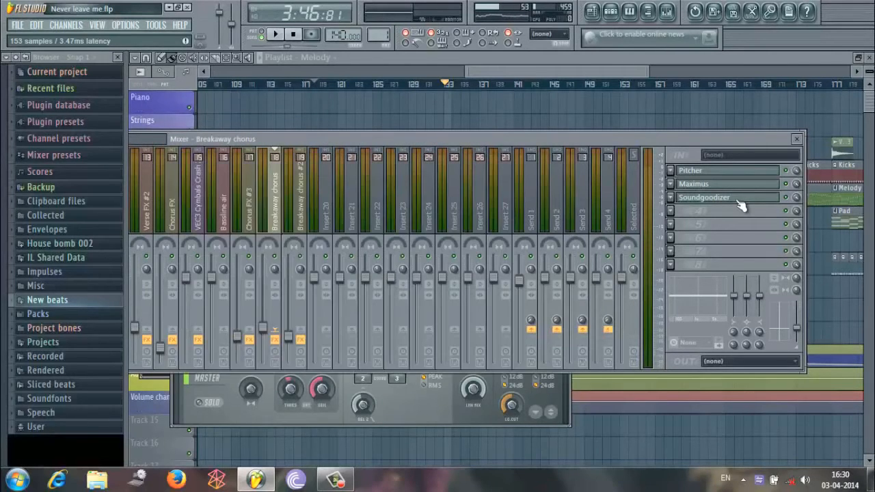
click(627, 139)
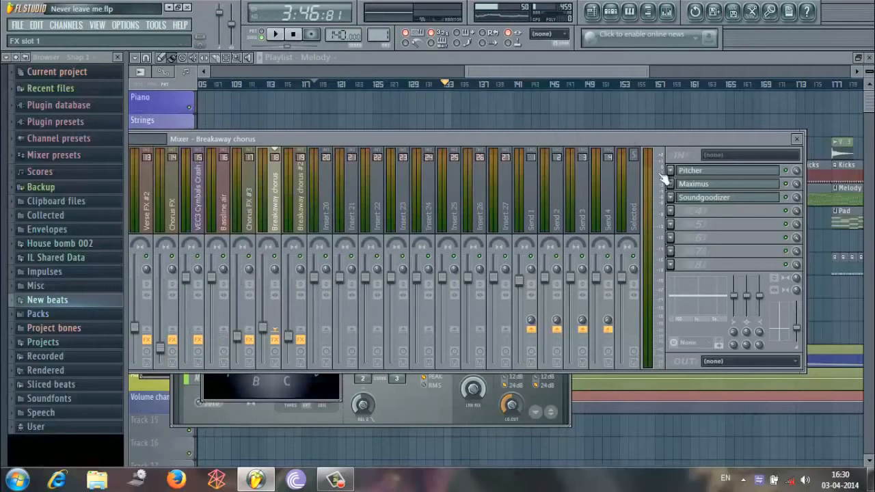
click(268, 333)
click(516, 70)
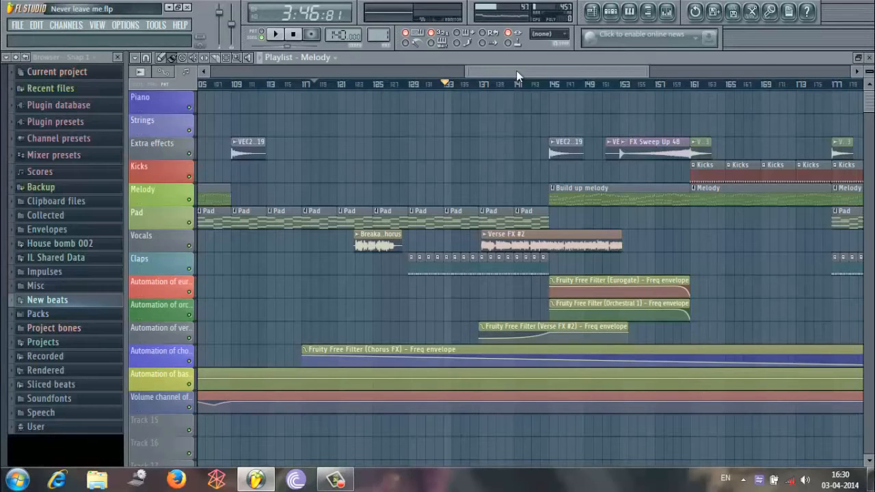
Play on from about bar 132 through the Verse FX #2 vocals and Build up melody into the Kicks at bar 161, and pause.
click(276, 36)
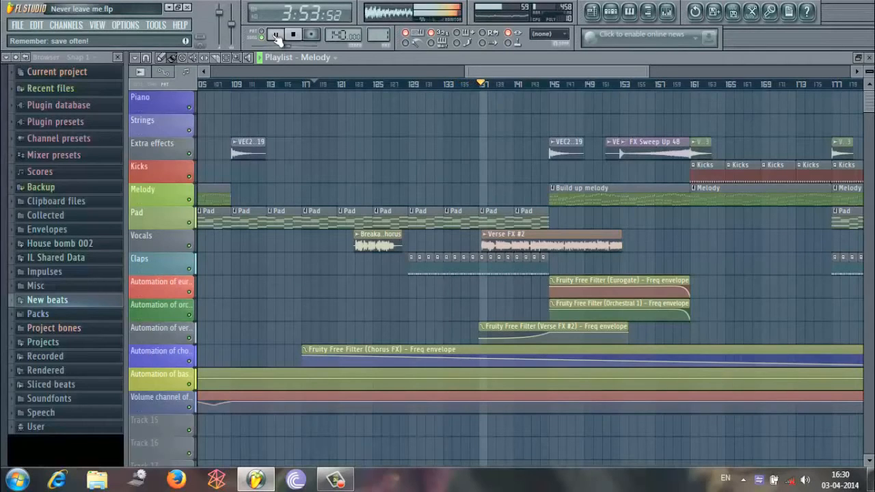
drag(644, 67, 601, 73)
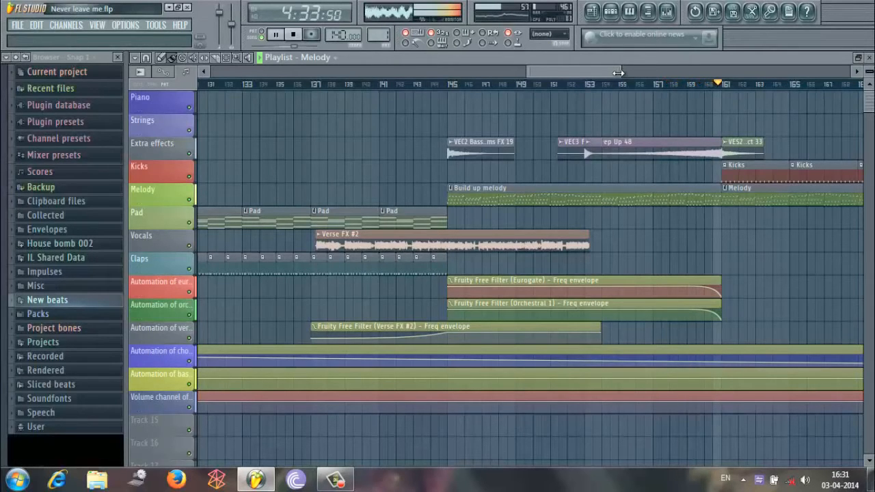
click(280, 40)
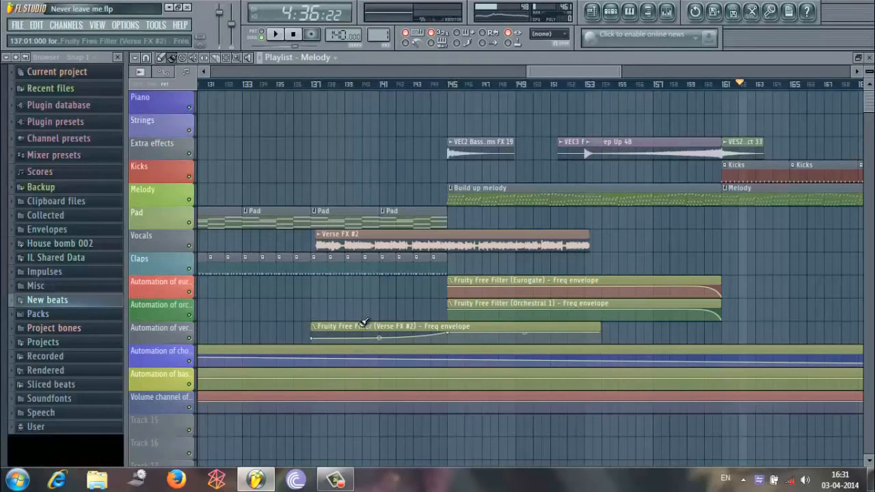
Open the Fruity Free Filter on the Verse FX #2 mixer track and examine the automation options for its Freq control.
click(666, 11)
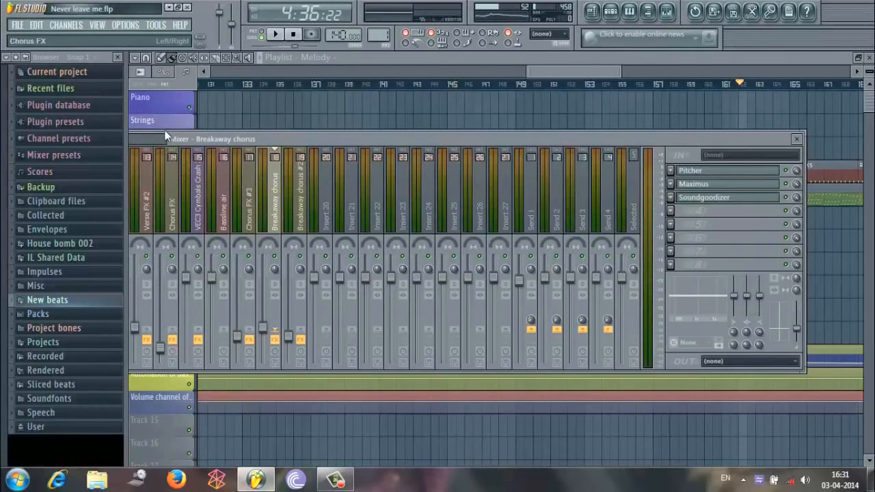
click(146, 205)
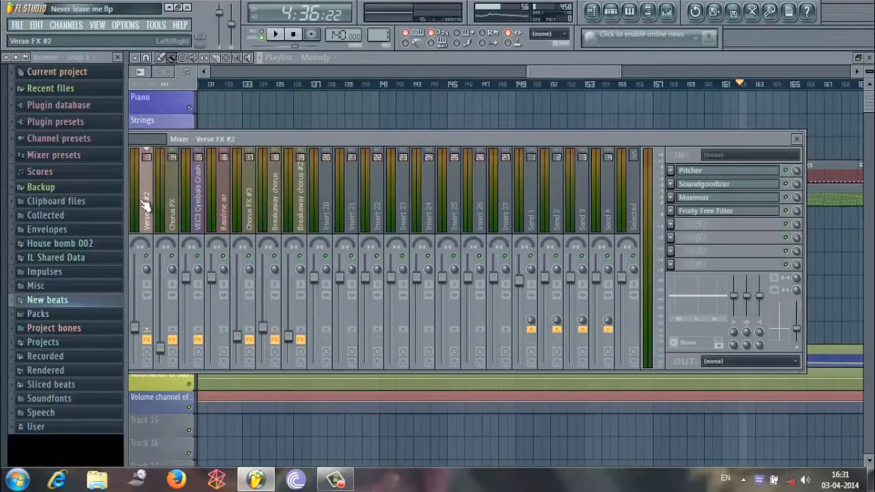
click(719, 210)
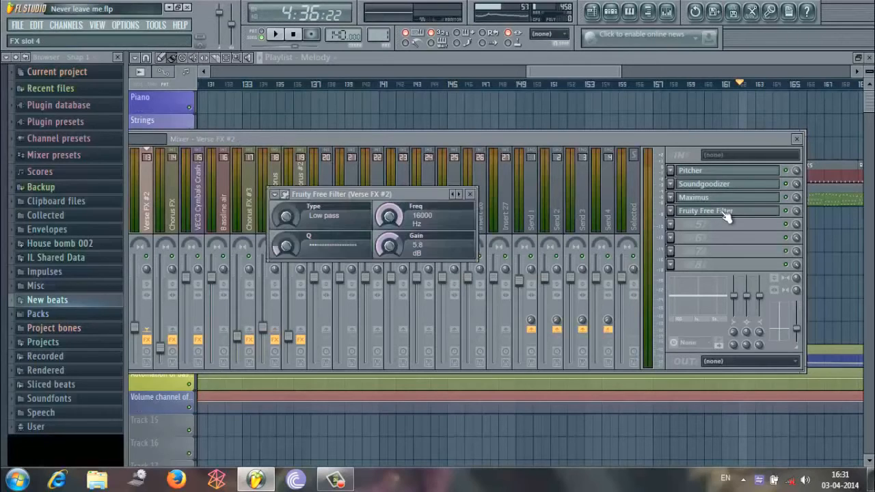
right_click(389, 219)
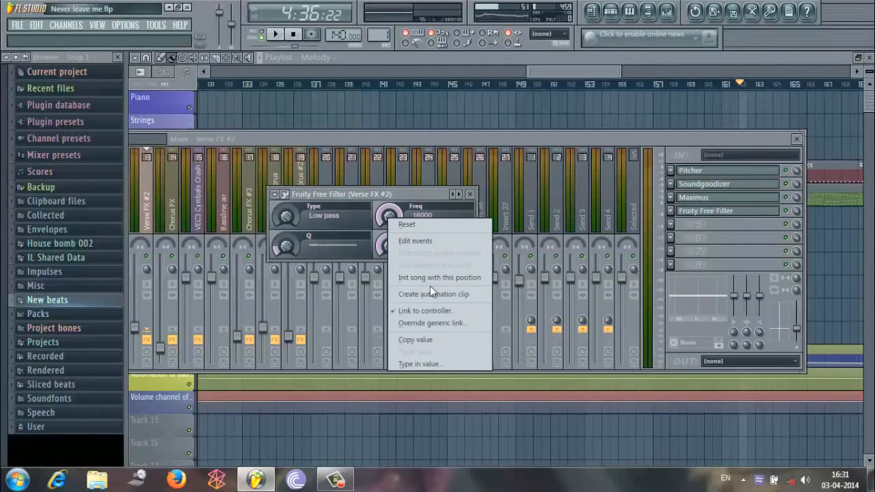
click(416, 192)
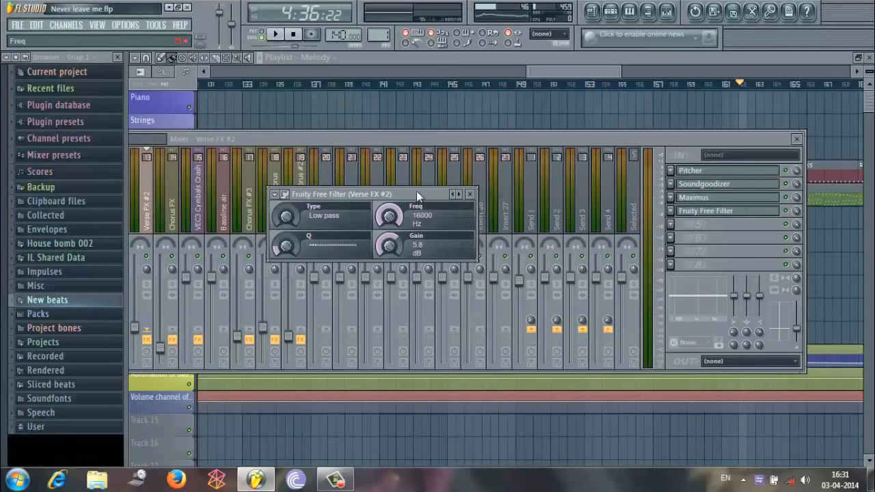
Return to the playlist and move the playback position to bar 137 and on to just before the Build up melody at bar 145.
click(570, 69)
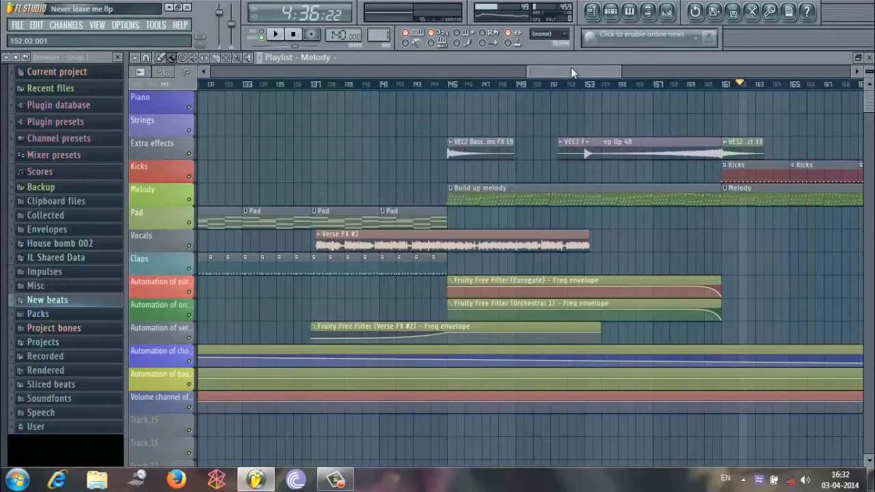
click(316, 84)
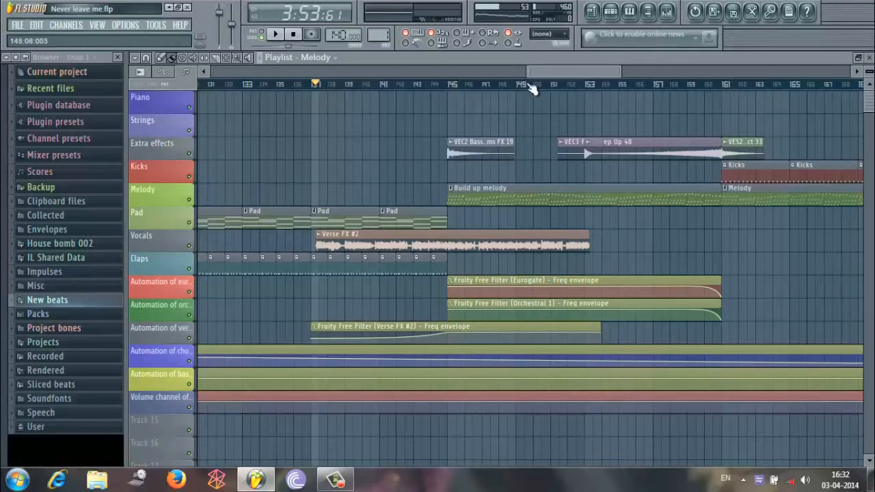
scroll(525, 76, down, 3)
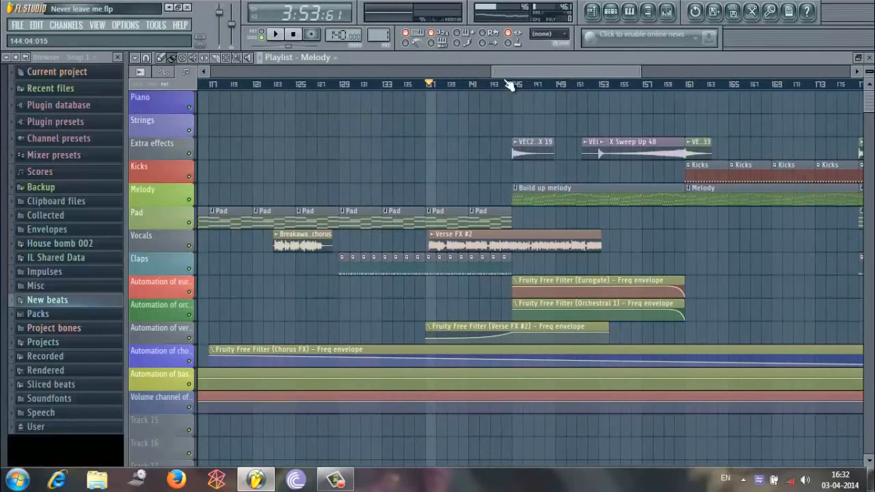
click(506, 88)
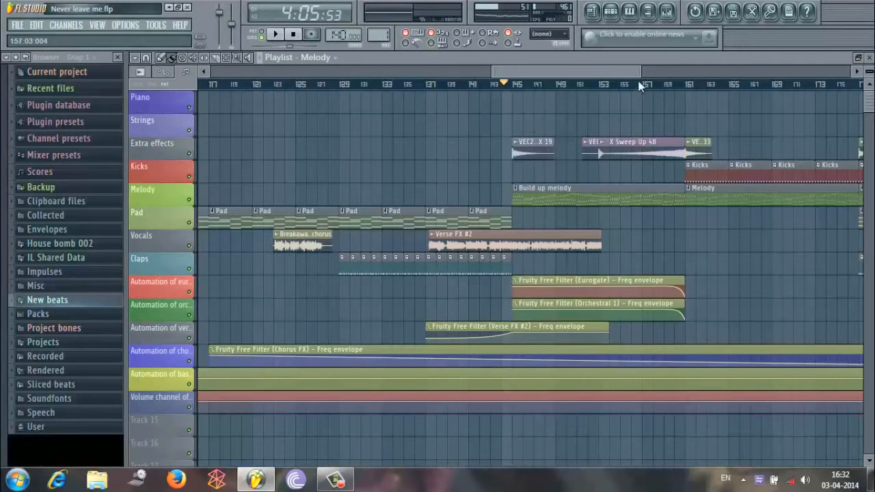
drag(639, 73, 616, 71)
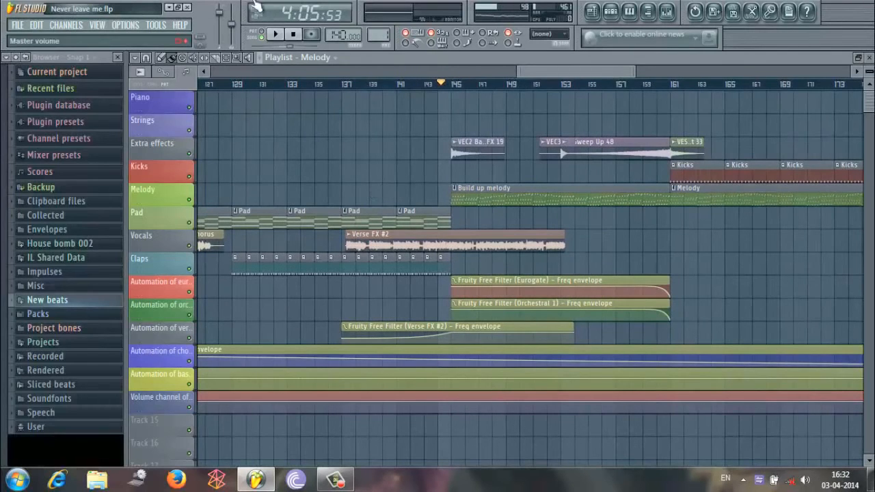
Show the Build up melody pattern in the step sequencer and return to the playlist.
click(611, 12)
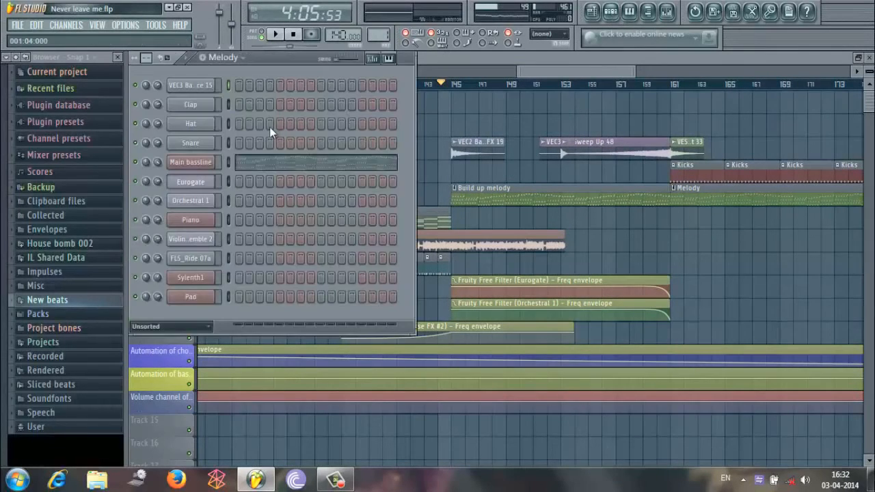
click(228, 58)
click(239, 96)
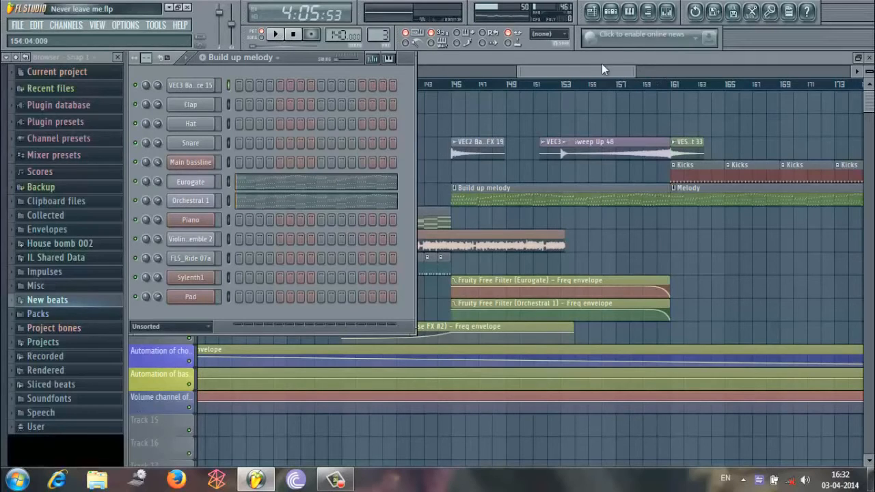
key(F6)
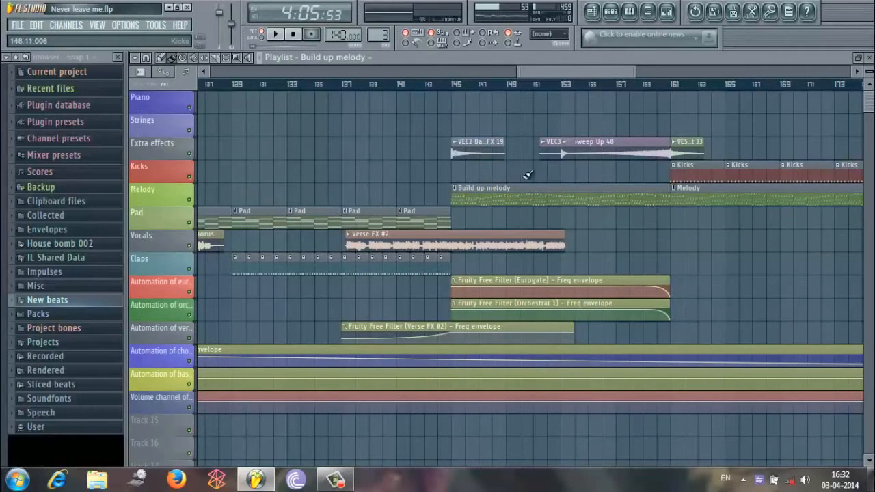
Play from about bar 142 through the start of the Build up melody to about bar 153, and pause.
click(415, 85)
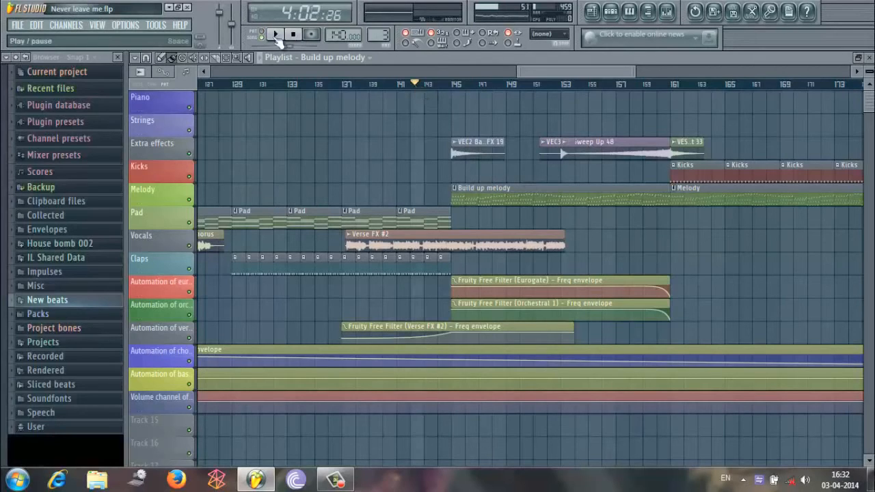
click(276, 35)
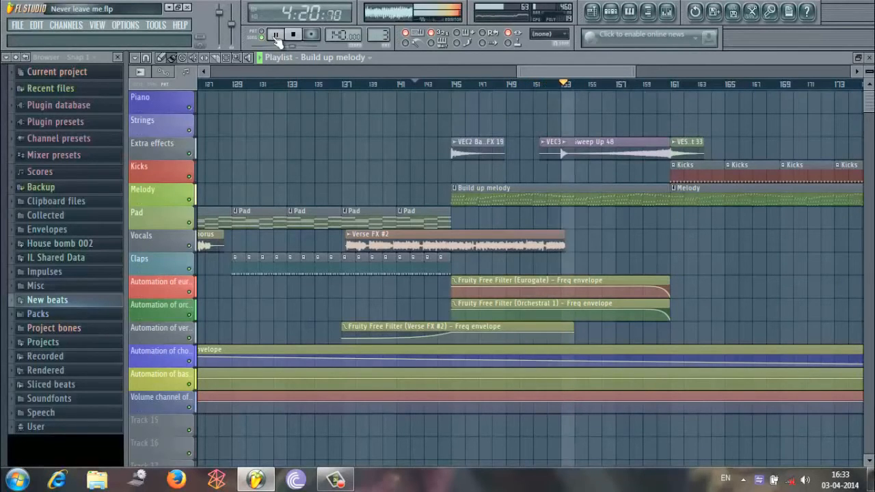
click(276, 35)
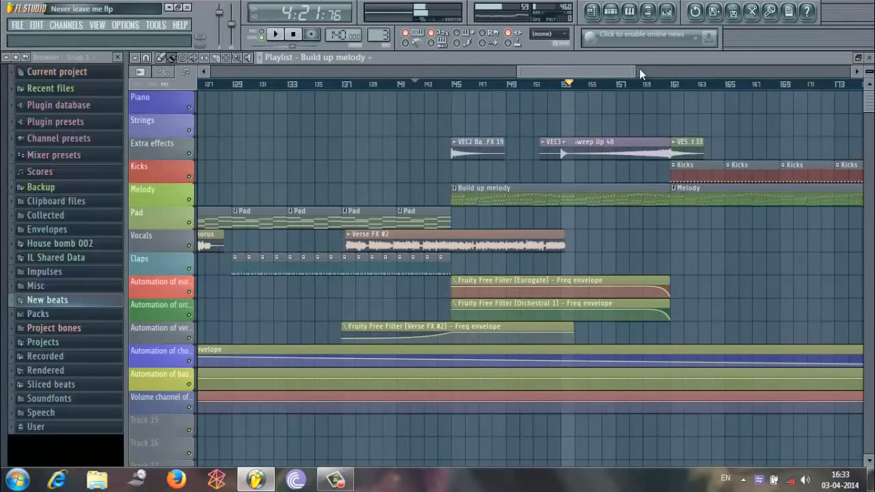
Examine the sweep-up effect and filter envelopes of the build-up, moving the playback position from about bar 153 to bar 160.
drag(639, 68, 587, 76)
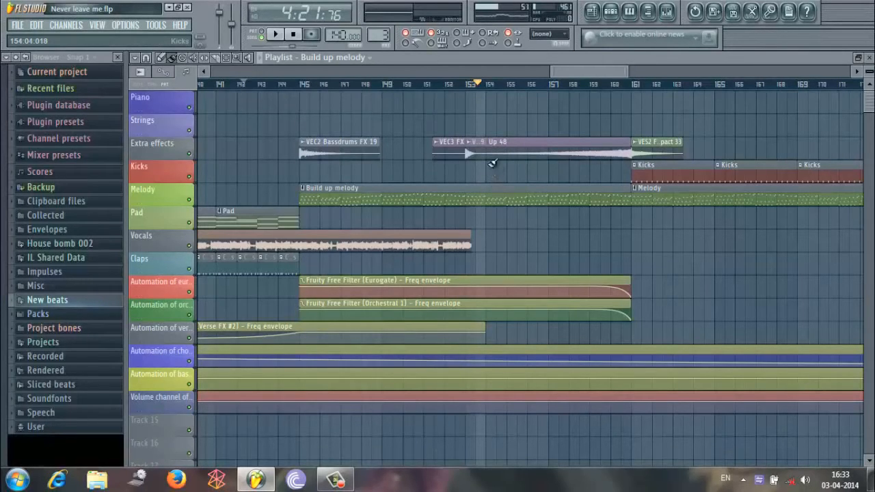
click(463, 84)
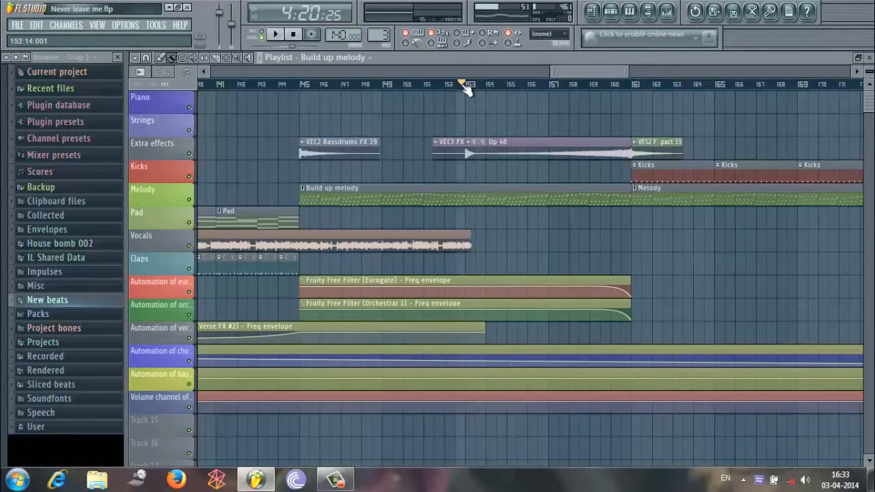
click(524, 84)
drag(580, 73, 597, 77)
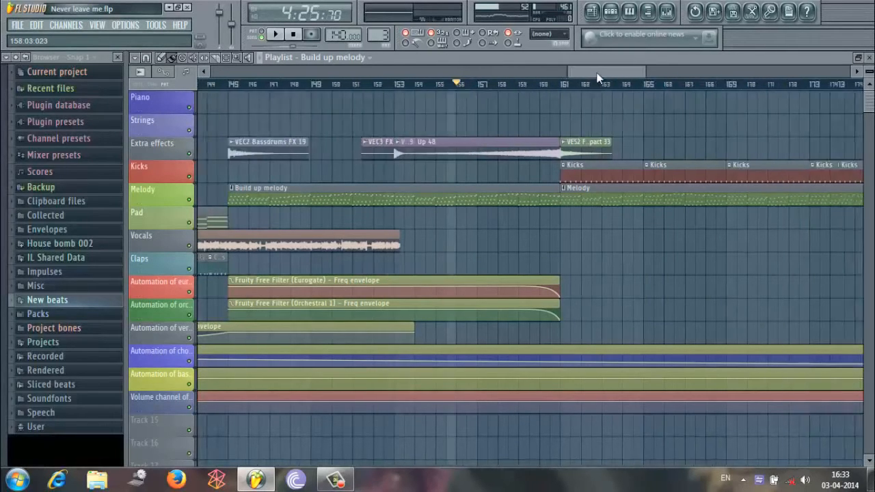
click(446, 84)
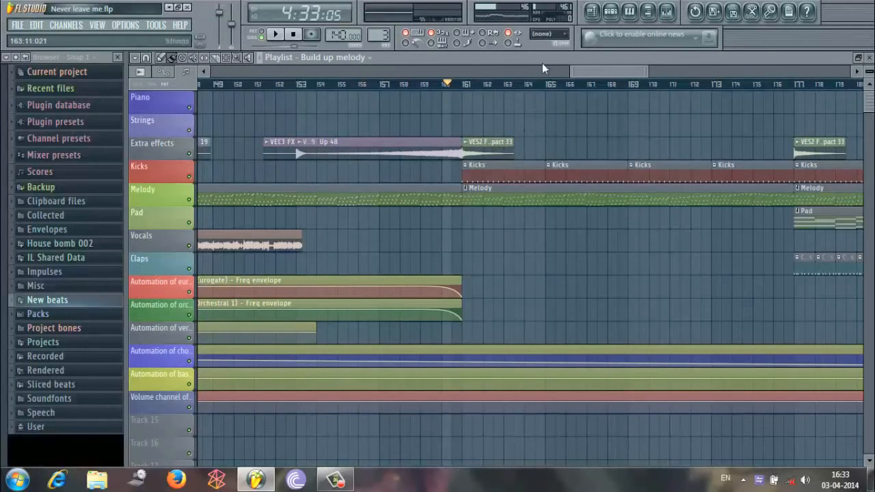
Play the song's ending from about bar 209 into the Breakaway chorus #2 vocals, and pause near bar 245.
drag(646, 73, 836, 72)
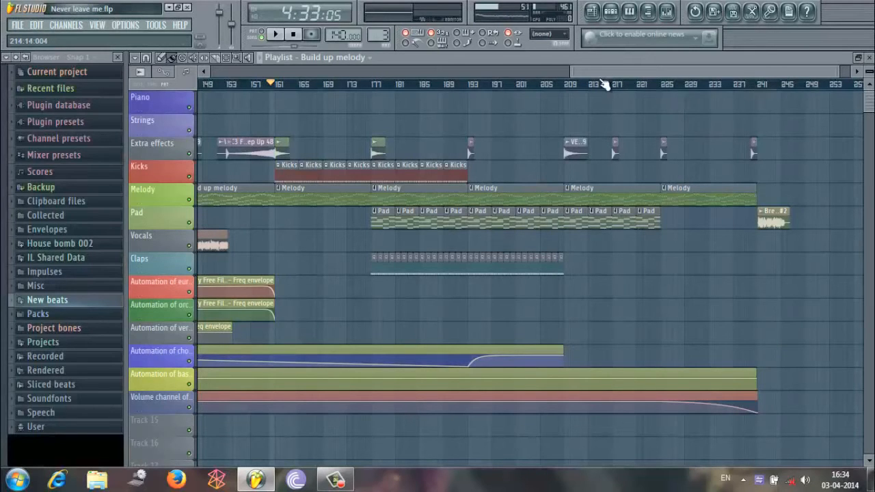
drag(574, 72, 695, 73)
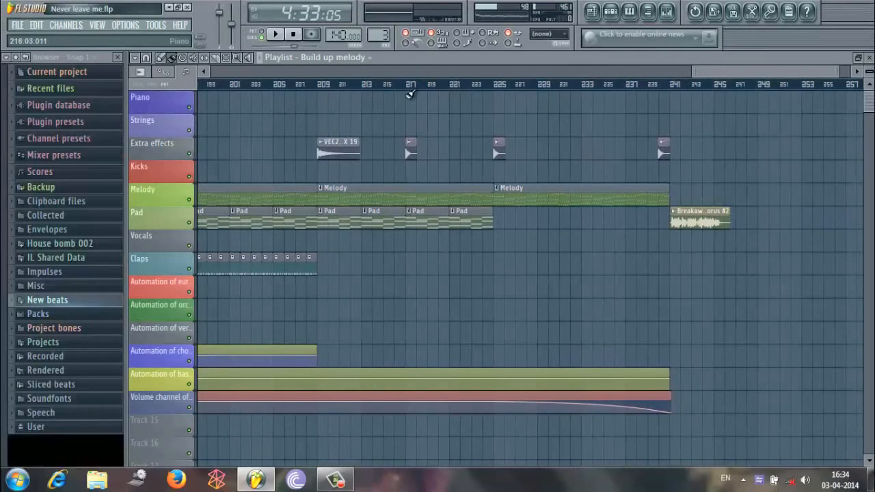
click(317, 84)
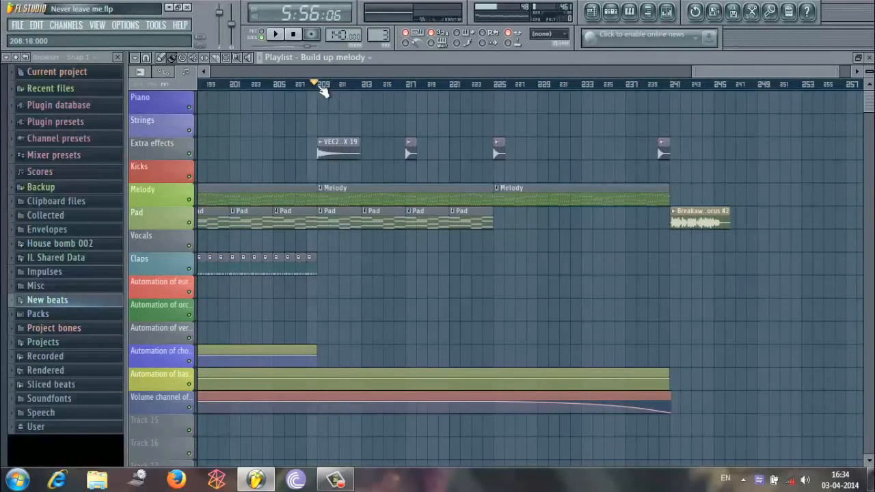
click(280, 35)
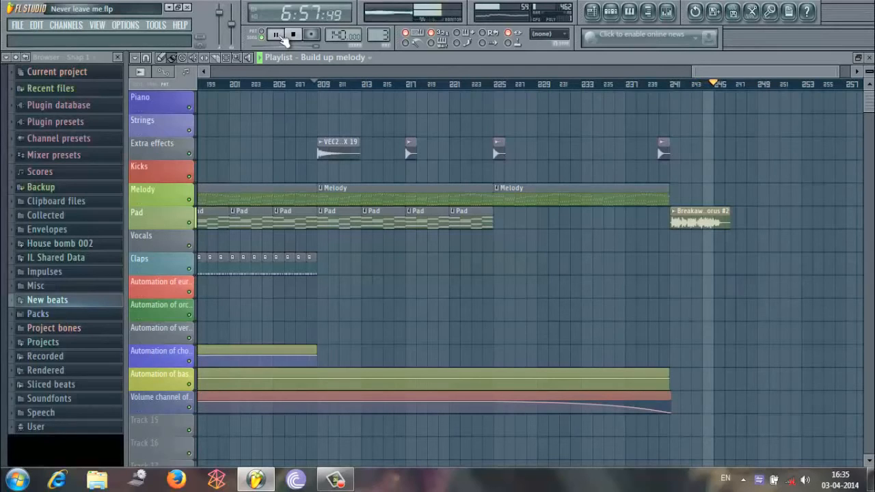
click(277, 35)
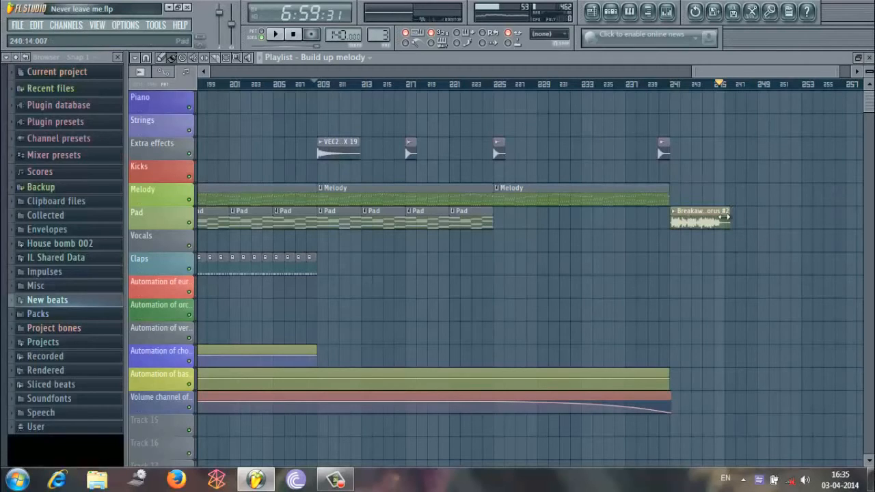
Move the Breakaway chorus #2 clip about one bar earlier, to about bar 240, and play the ending from about bar 239.
drag(702, 224, 694, 222)
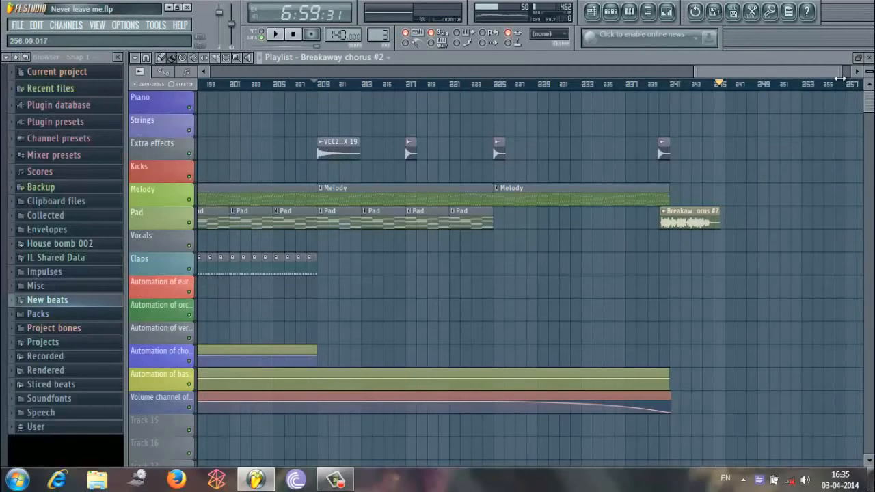
drag(841, 73, 808, 74)
click(630, 86)
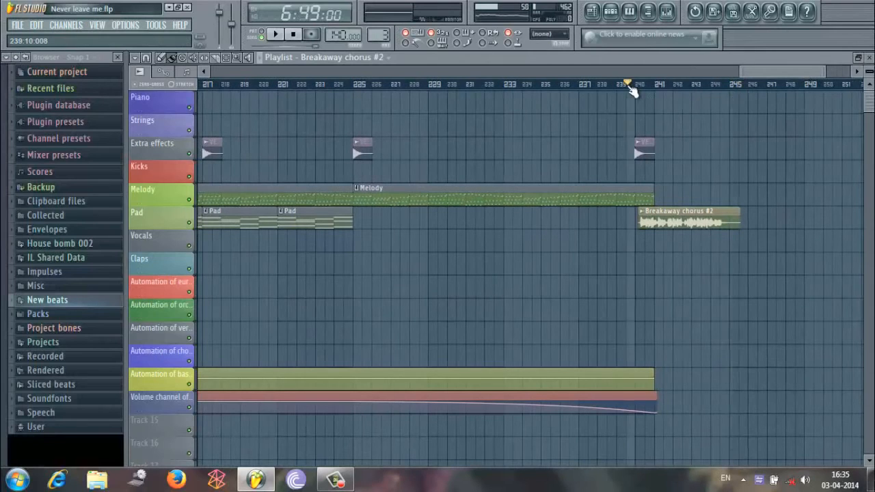
click(277, 34)
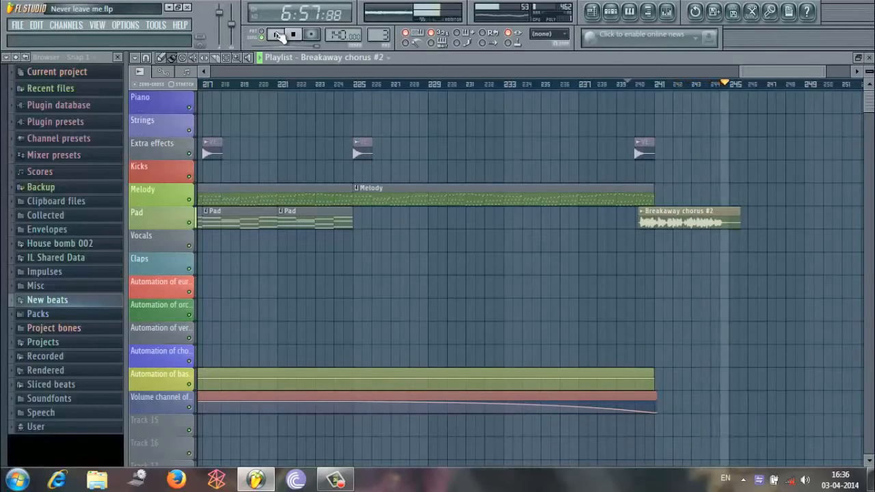
click(276, 34)
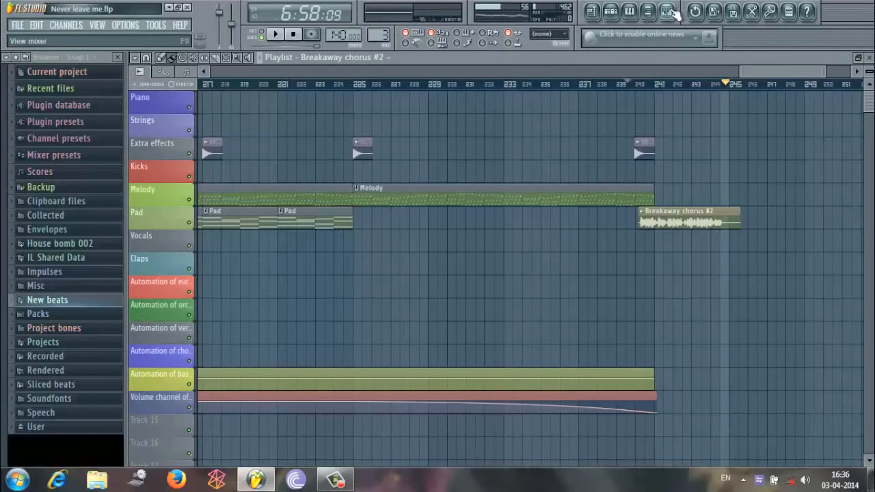
Open the Fruity Delay Bank effect on the Breakaway chorus #2 mixer track.
click(666, 11)
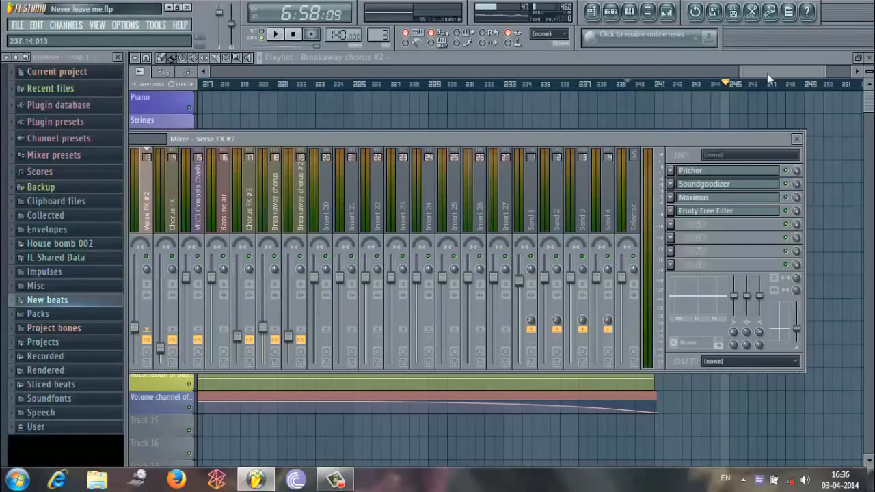
key(F9)
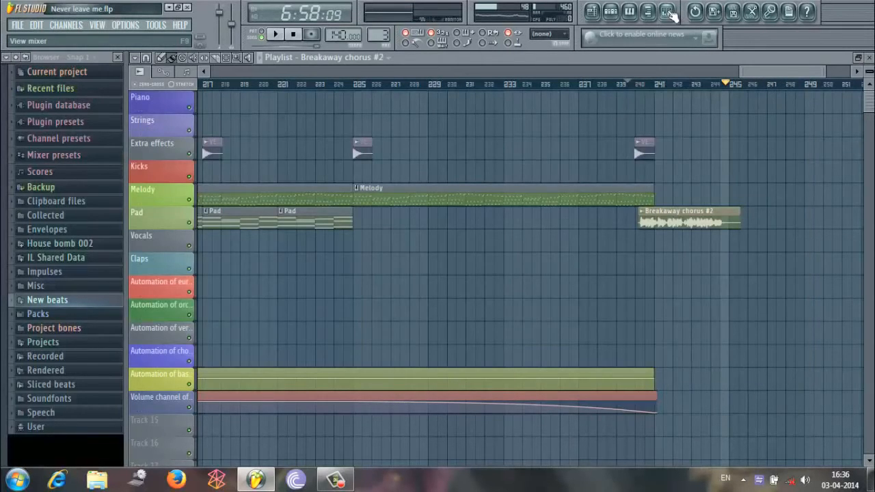
click(667, 11)
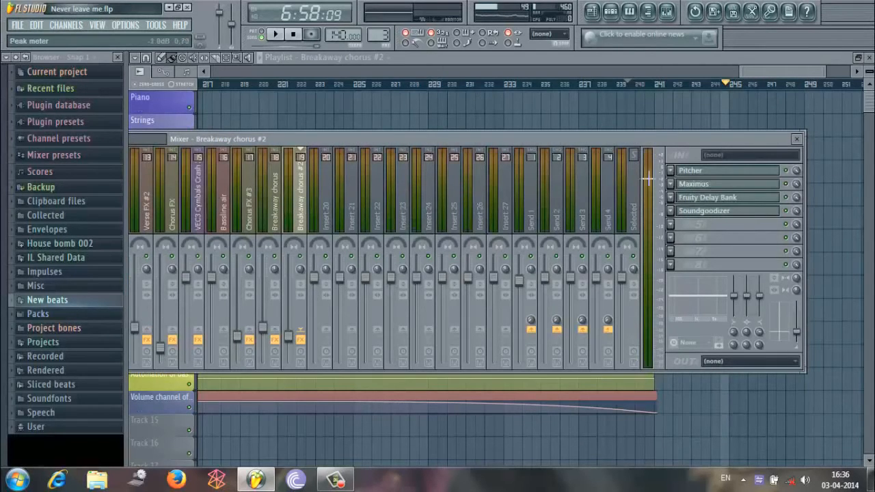
click(717, 199)
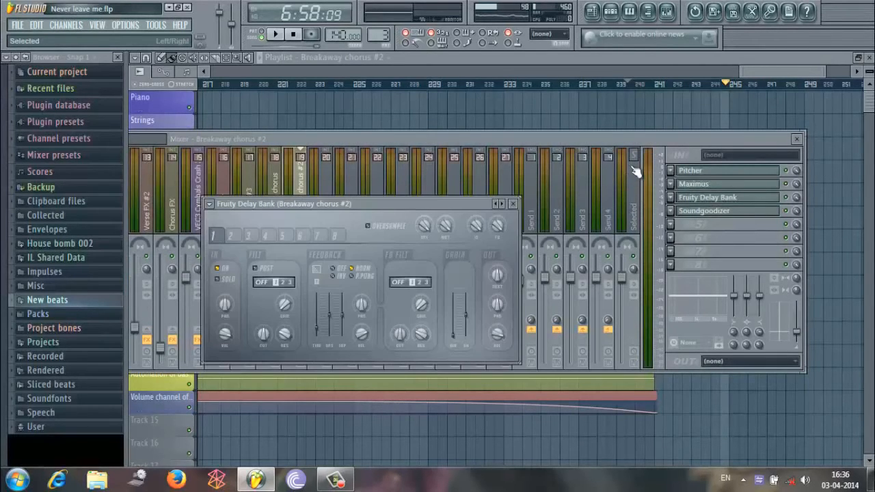
Reset playback to the start of the song and review the effect slots of the Breakaway chorus #2 mixer track.
drag(741, 65, 164, 69)
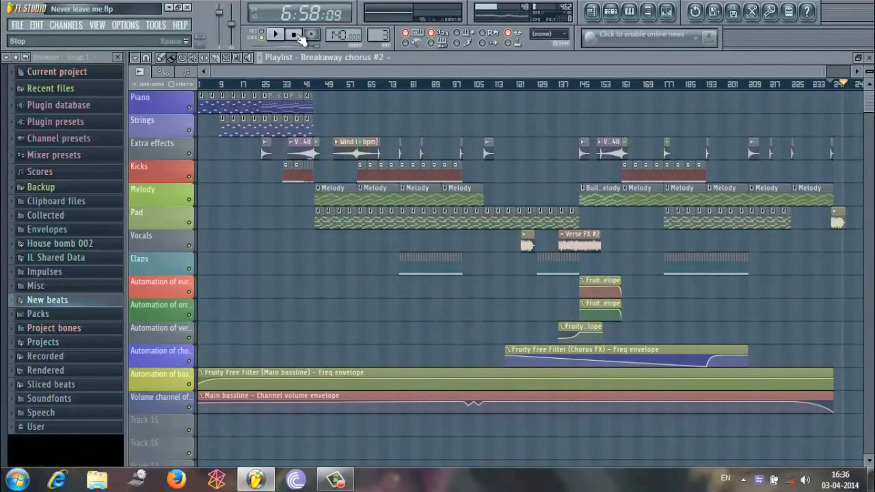
click(294, 36)
click(298, 35)
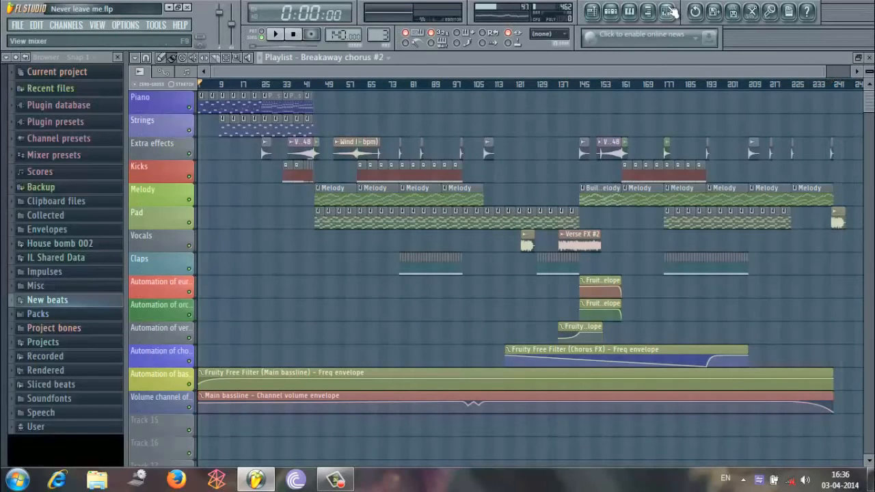
click(649, 10)
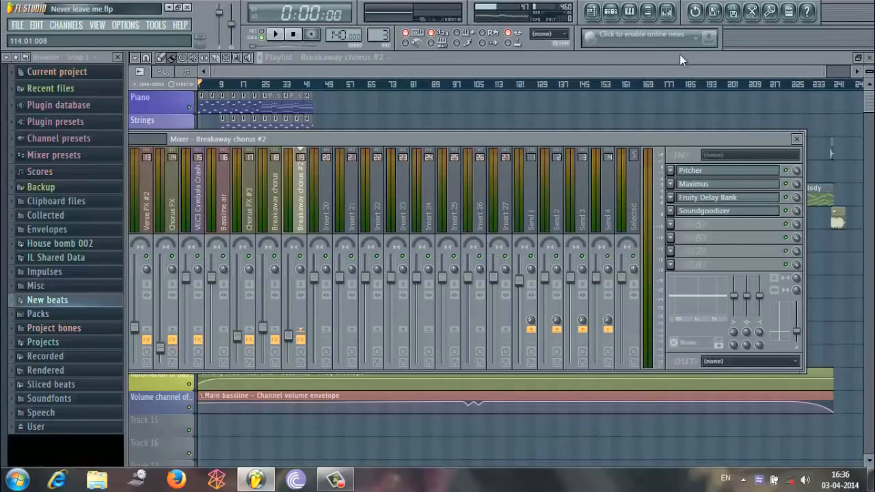
click(670, 74)
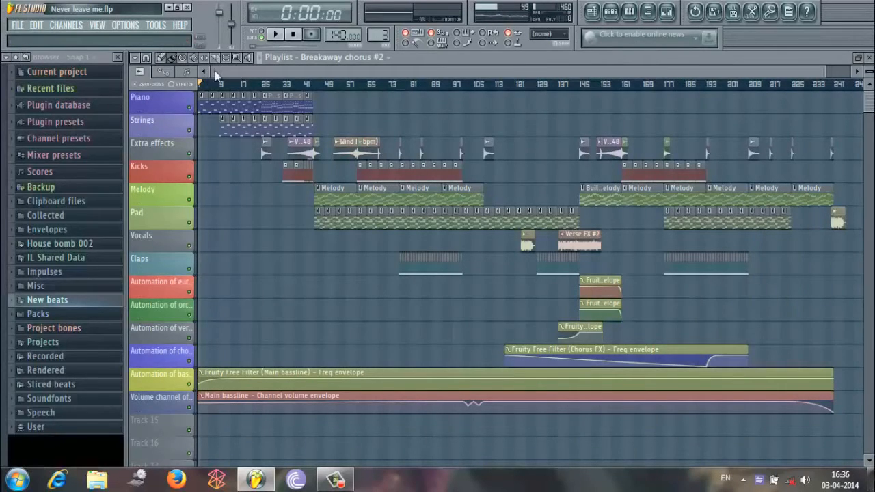
Examine the full playlist arrangement and show the Melody pattern in the step sequencer.
drag(220, 74, 163, 171)
drag(212, 72, 205, 134)
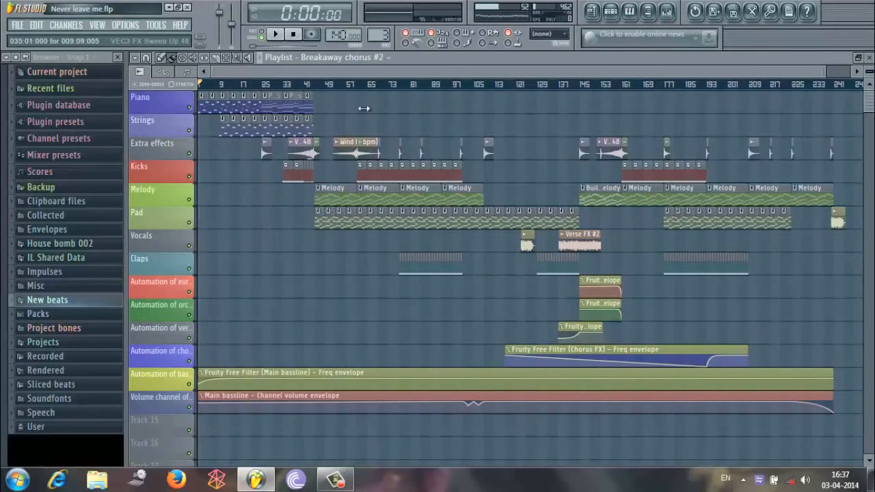
drag(825, 73, 557, 91)
click(611, 11)
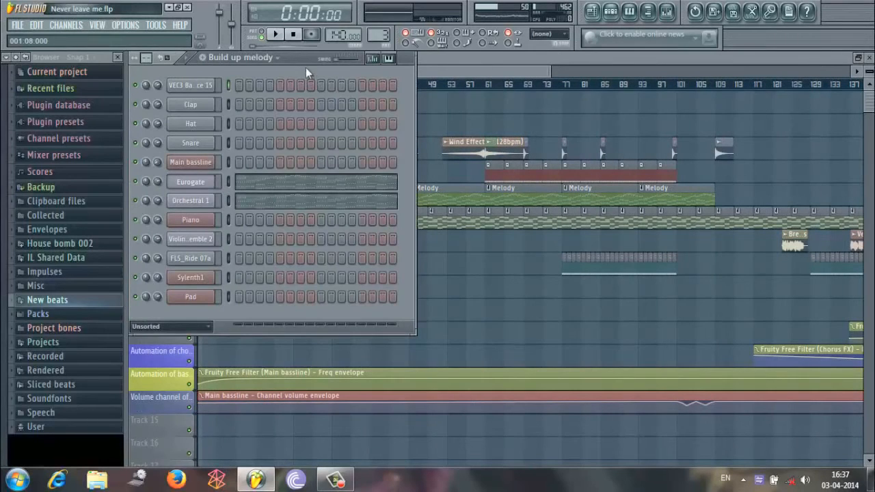
click(251, 58)
click(252, 71)
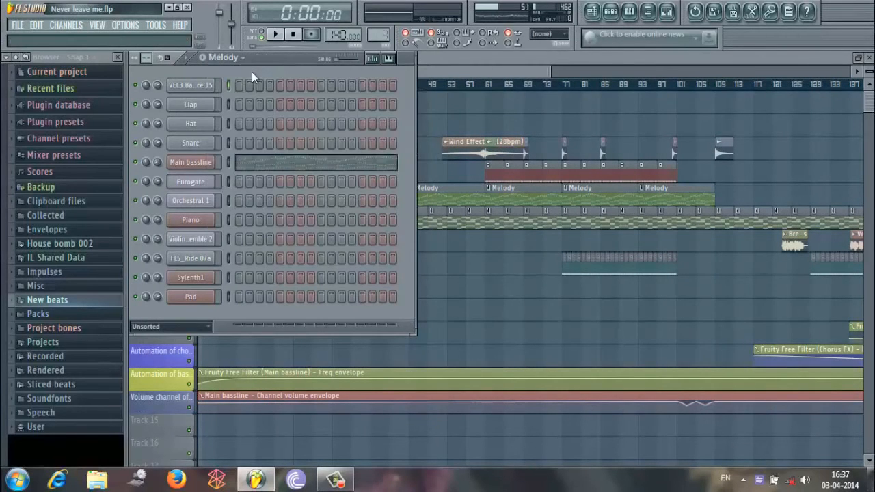
Keep the Melody pattern selected and examine its Main bassline notes in the piano roll.
click(260, 31)
click(239, 57)
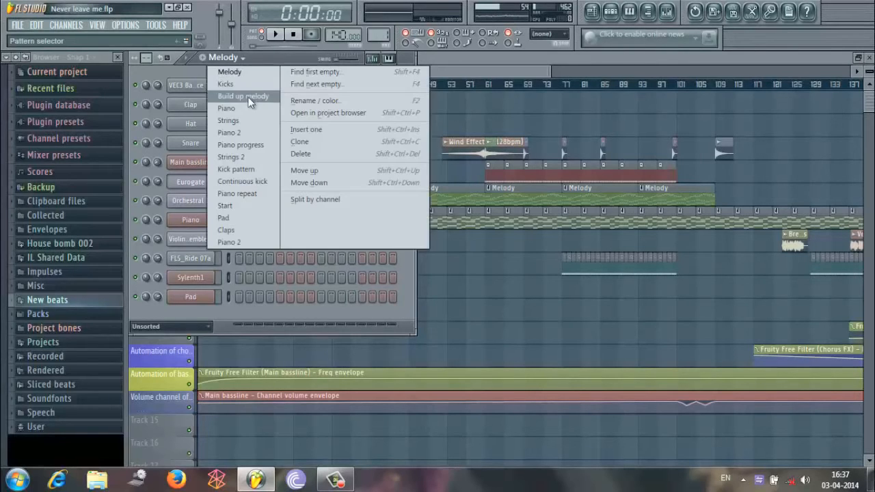
click(248, 75)
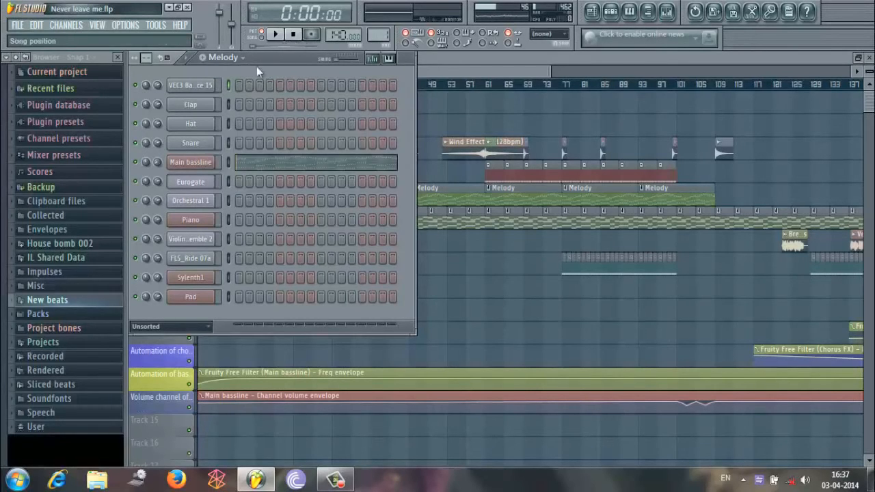
right_click(209, 162)
click(249, 165)
drag(201, 73, 195, 322)
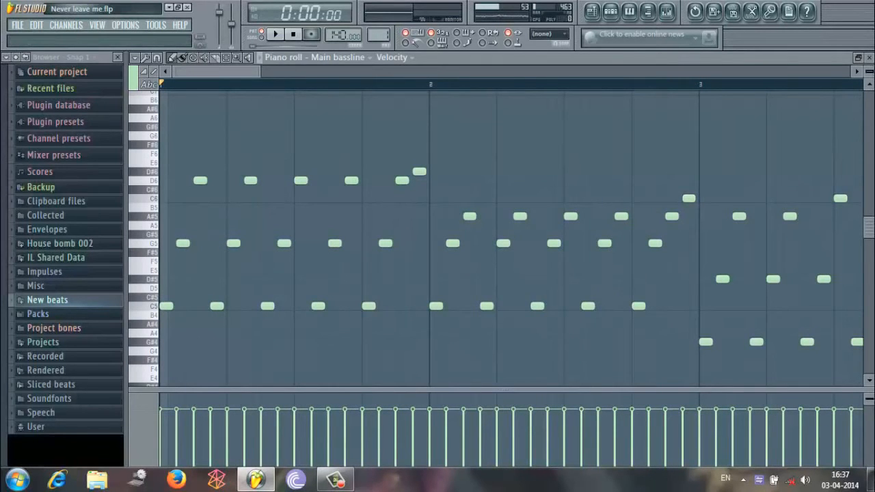
click(869, 57)
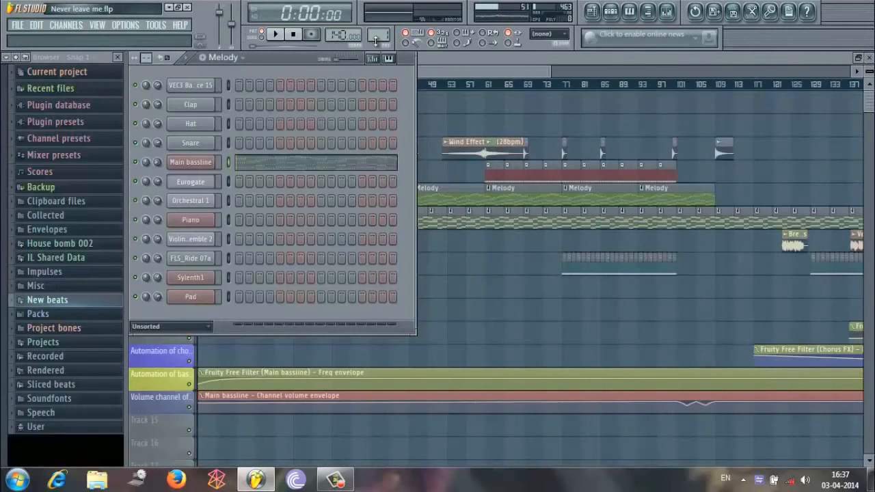
Show the Kicks, Build up melody and Piano patterns one after another in the step sequencer.
drag(380, 37, 377, 32)
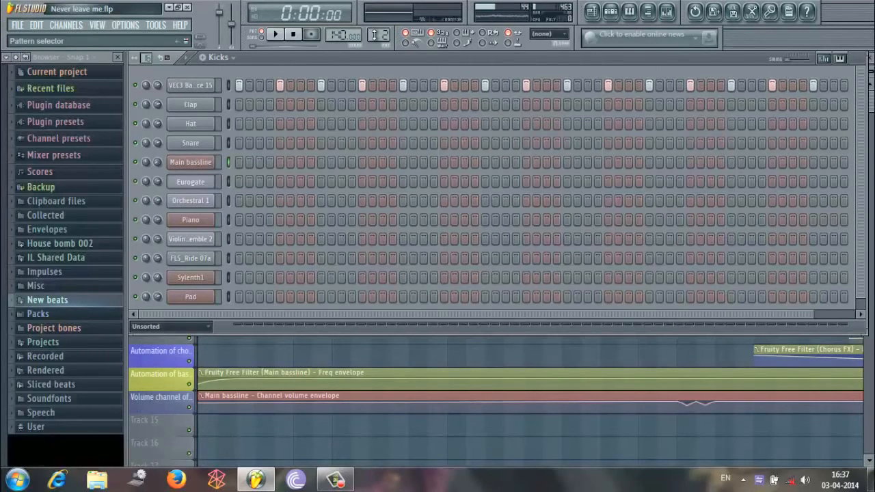
drag(378, 36, 377, 31)
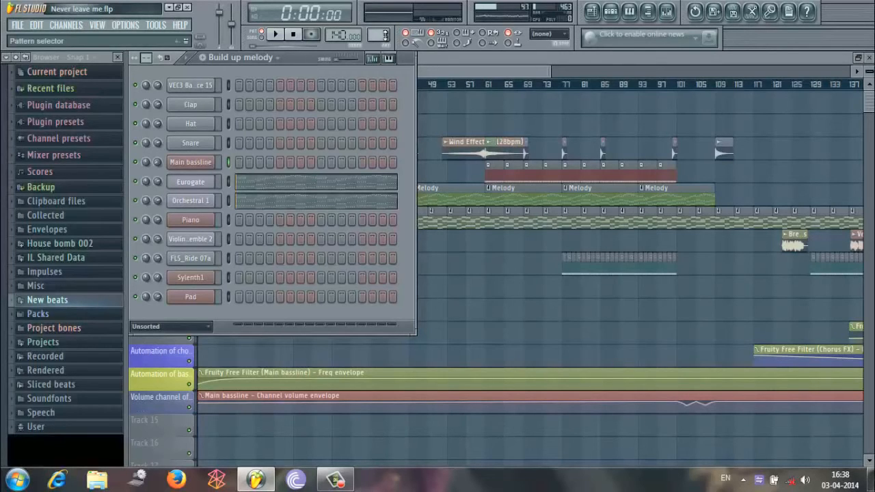
drag(386, 36, 386, 32)
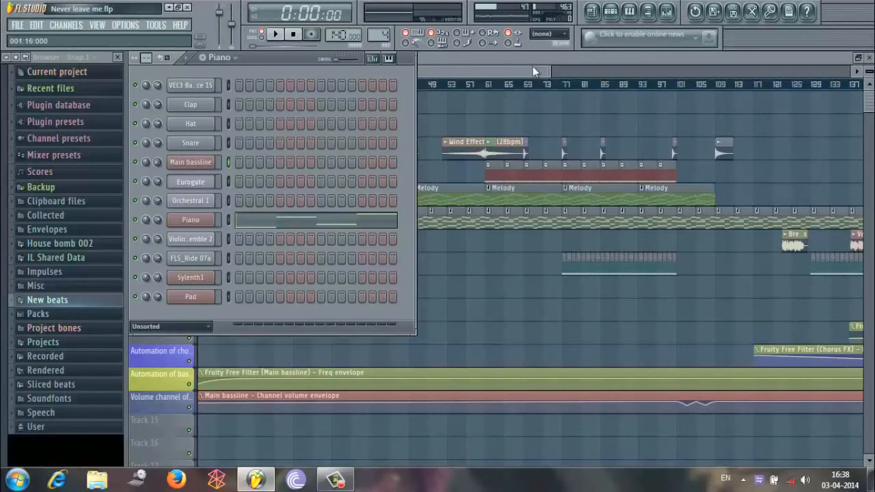
Examine the opening clips in the playlist, and show the Strings, Piano 2 and Piano progress patterns in the step sequencer.
click(503, 67)
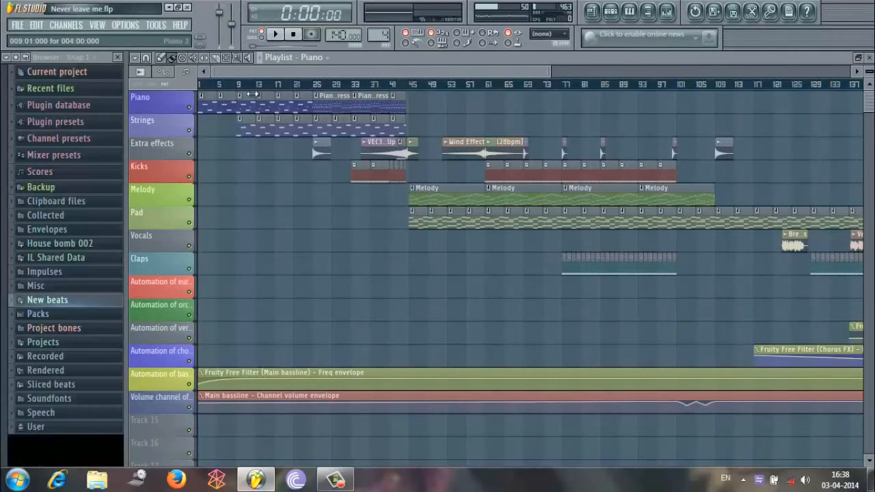
click(610, 11)
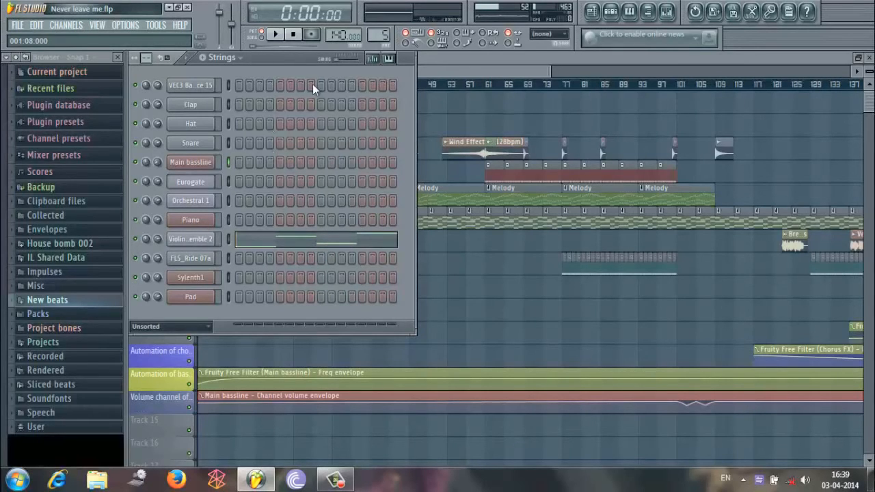
scroll(375, 32, up, 3)
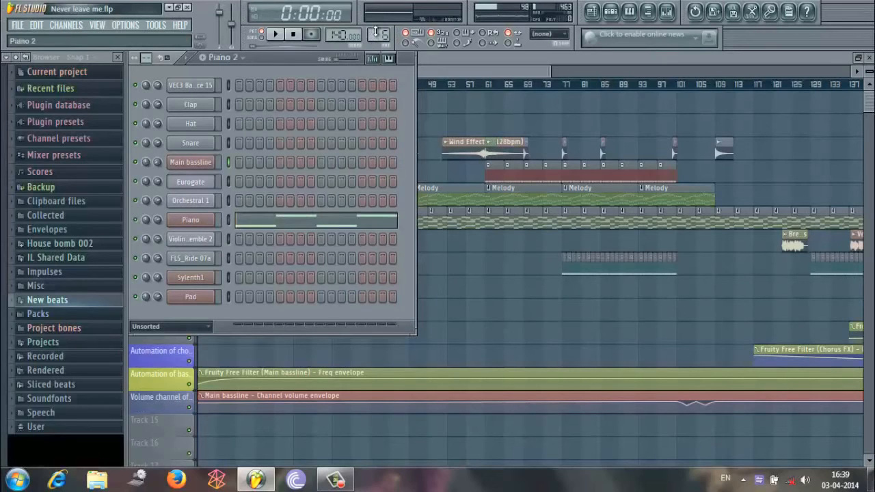
scroll(374, 32, up, 1)
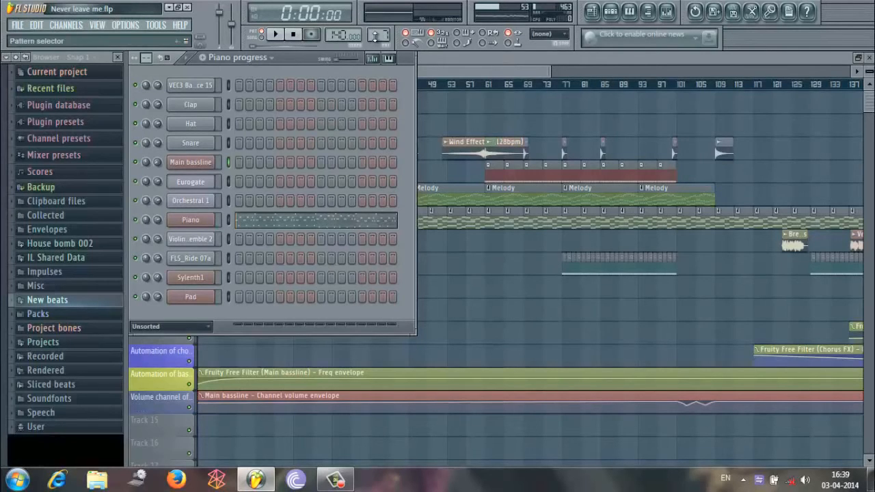
Show the Kick pattern and Continuous kick patterns in the step sequencer, and examine the playlist clips around bars 33 to 61.
drag(375, 35, 374, 29)
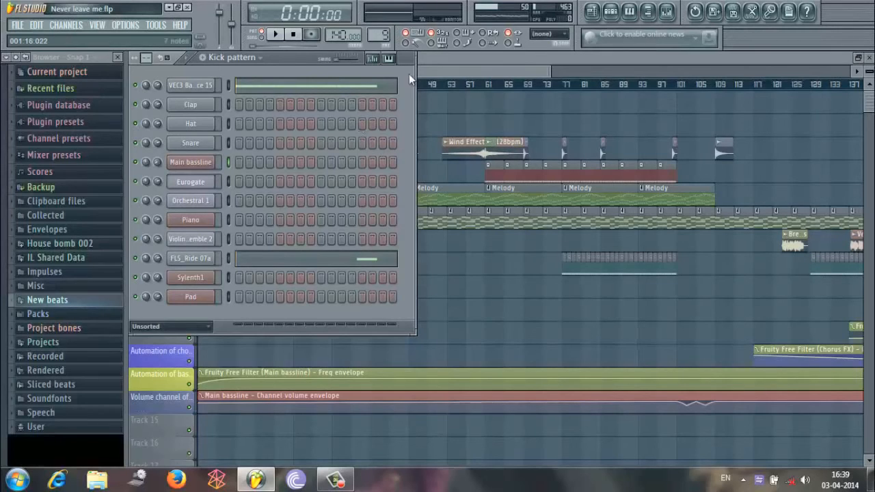
drag(389, 38, 389, 33)
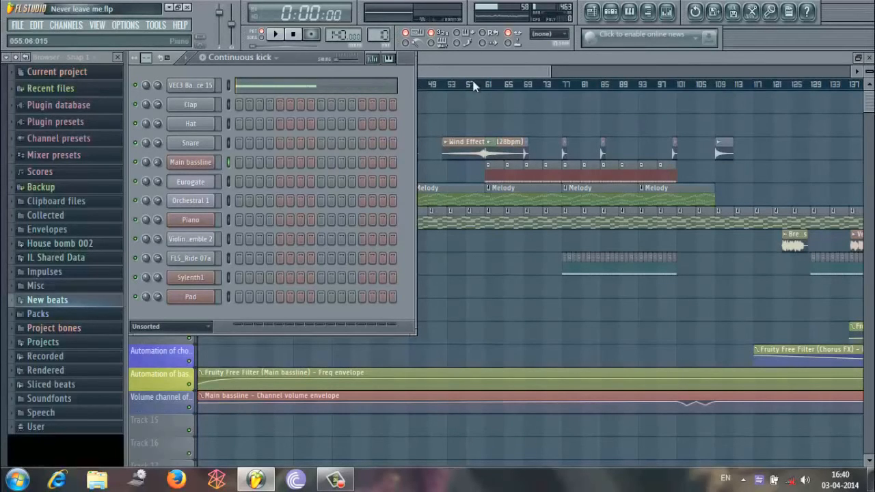
click(490, 68)
drag(552, 68, 371, 87)
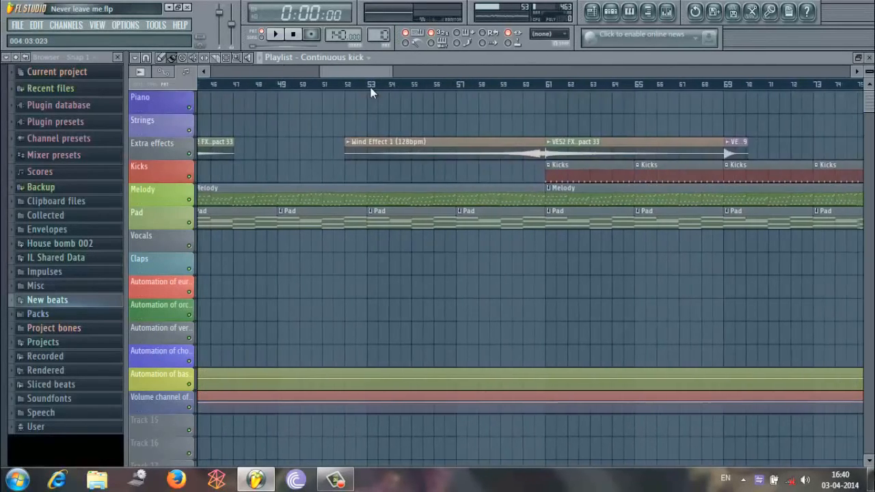
Examine the Continuous kick pattern's VEC3 Bassdrums Trance 15 notes and their velocities in the piano roll.
click(610, 11)
right_click(212, 86)
click(251, 87)
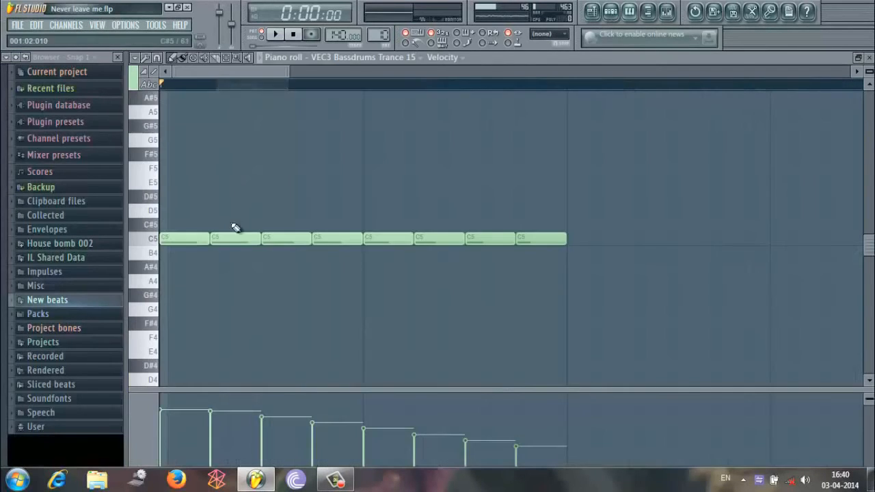
mouse_move(386, 440)
mouse_down()
mouse_move(375, 440)
mouse_move(387, 433)
mouse_move(478, 455)
mouse_move(523, 453)
mouse_move(488, 455)
mouse_move(489, 445)
mouse_move(522, 451)
mouse_up()
click(868, 58)
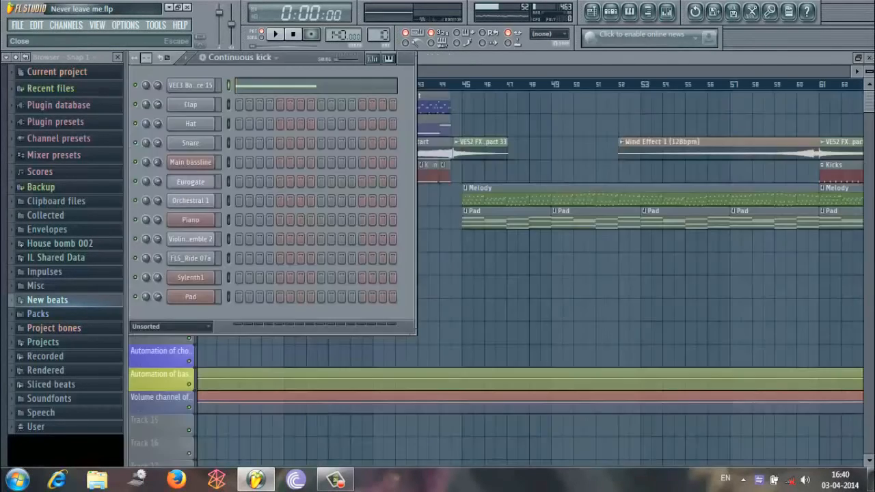
Examine the playlist sections up to about bar 116, and show the Piano repeat pattern in the step sequencer.
click(270, 59)
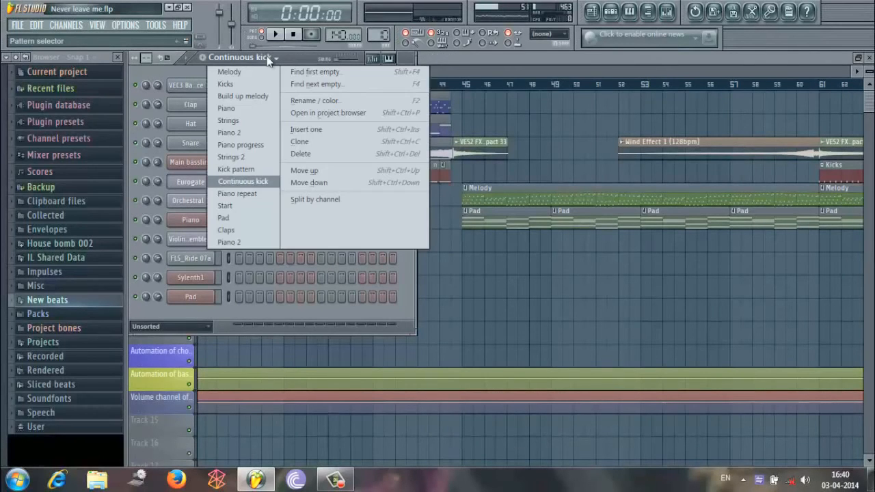
click(271, 60)
click(457, 69)
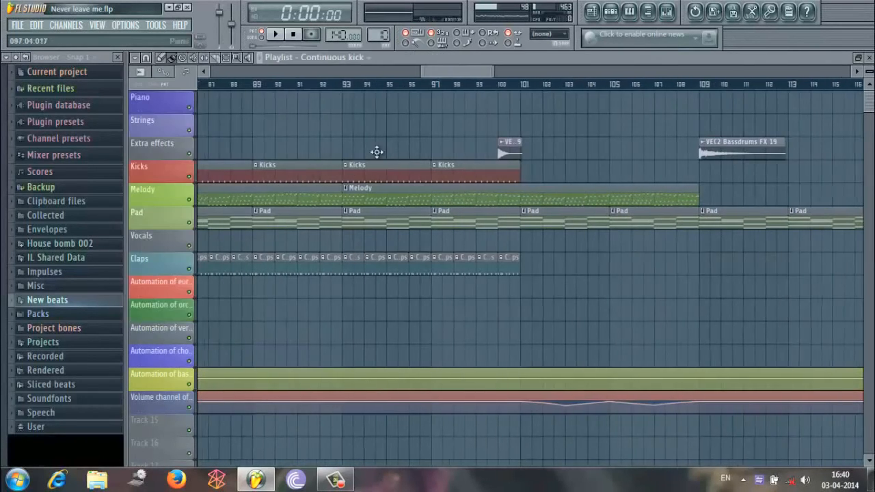
drag(455, 79, 321, 94)
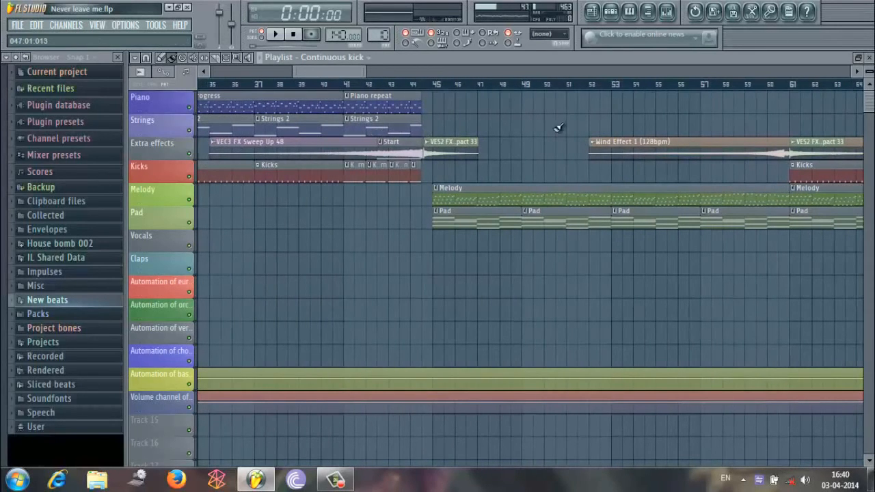
click(611, 12)
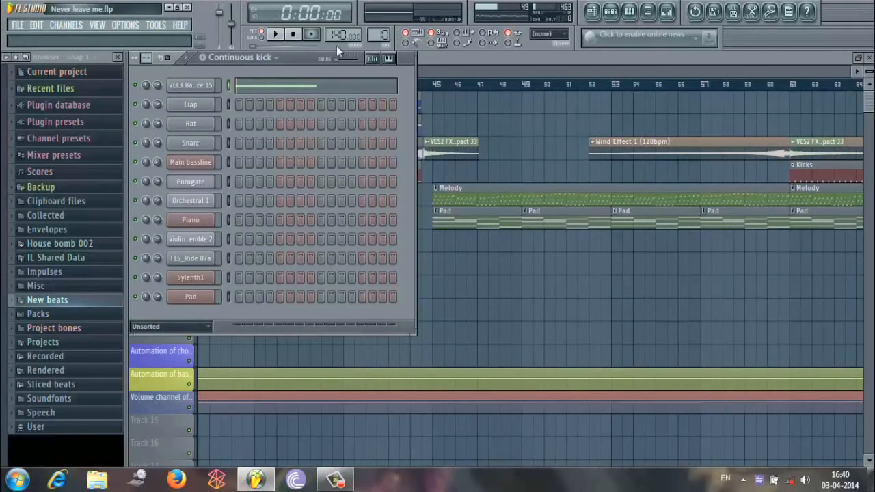
drag(384, 34, 385, 32)
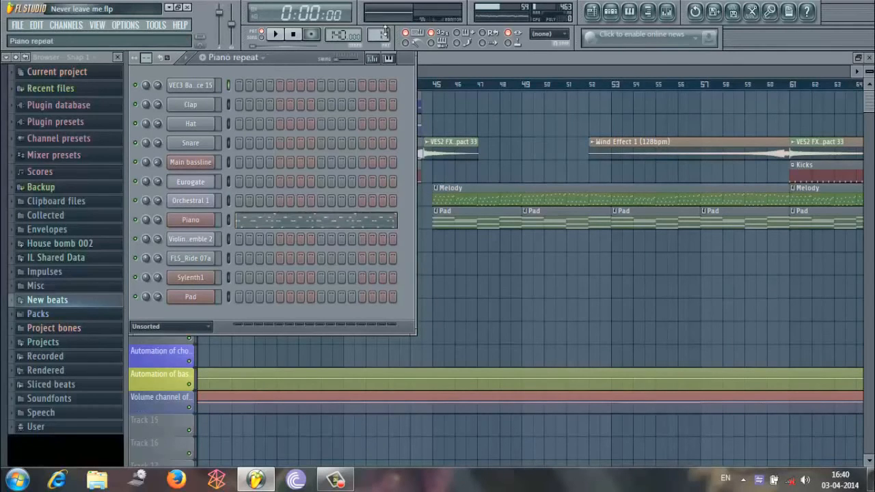
click(454, 55)
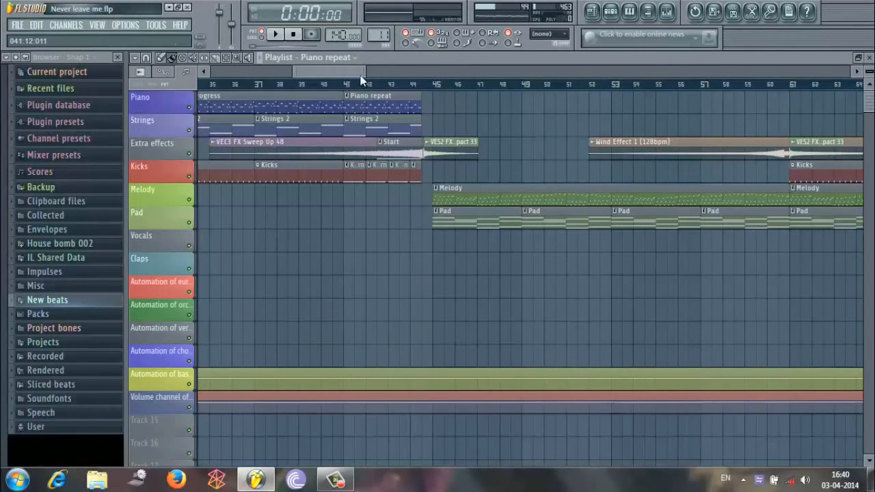
drag(354, 74, 349, 74)
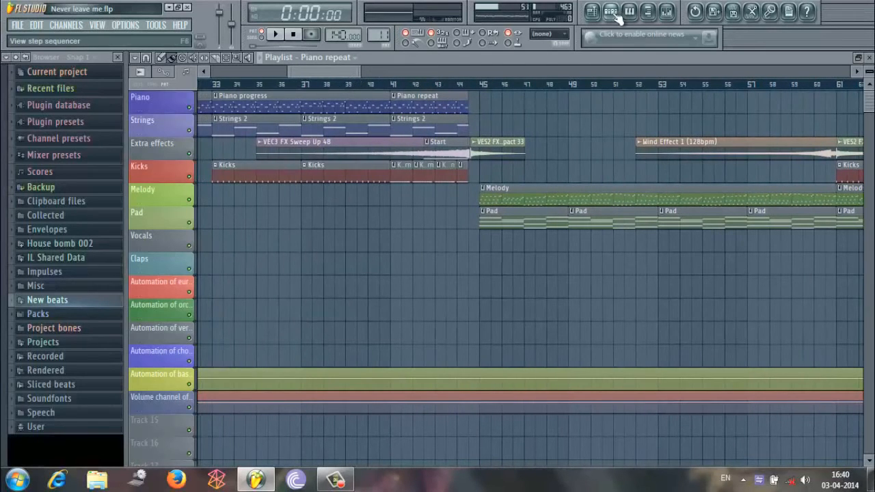
Select the Piano progress pattern and examine its full run of Piano notes in the piano roll.
click(612, 13)
click(243, 60)
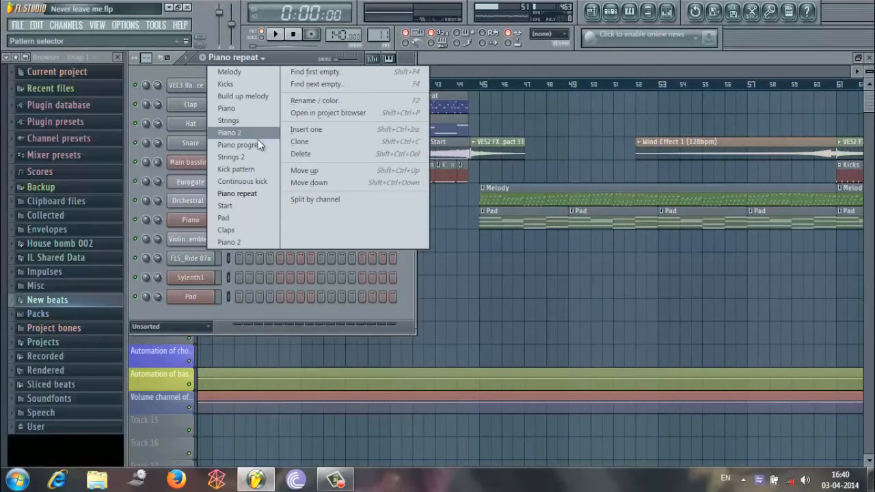
click(255, 142)
right_click(211, 222)
click(248, 220)
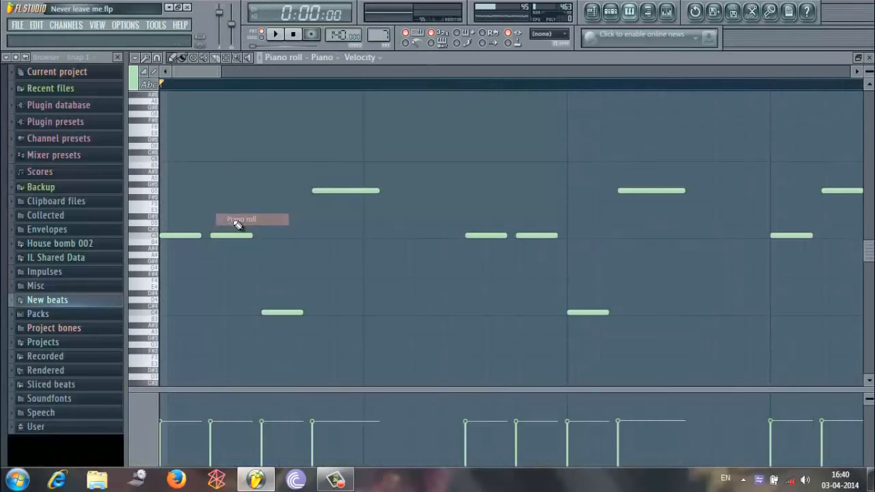
drag(460, 121, 788, 135)
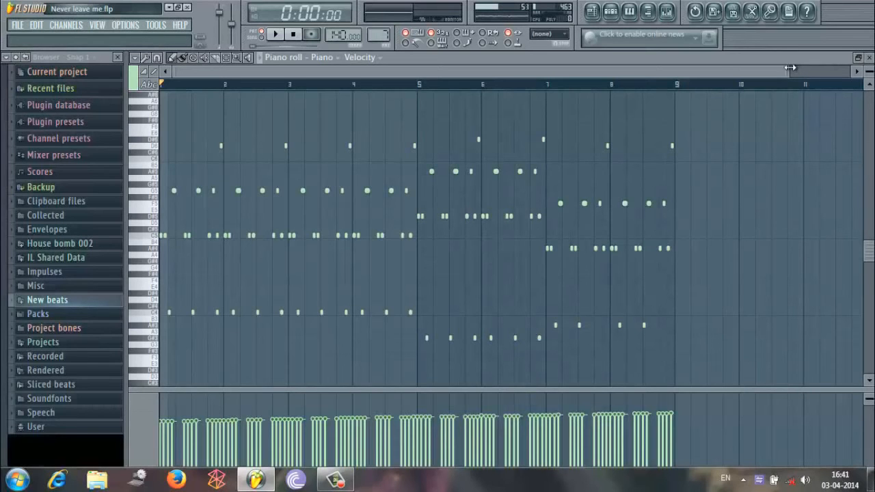
drag(790, 67, 763, 157)
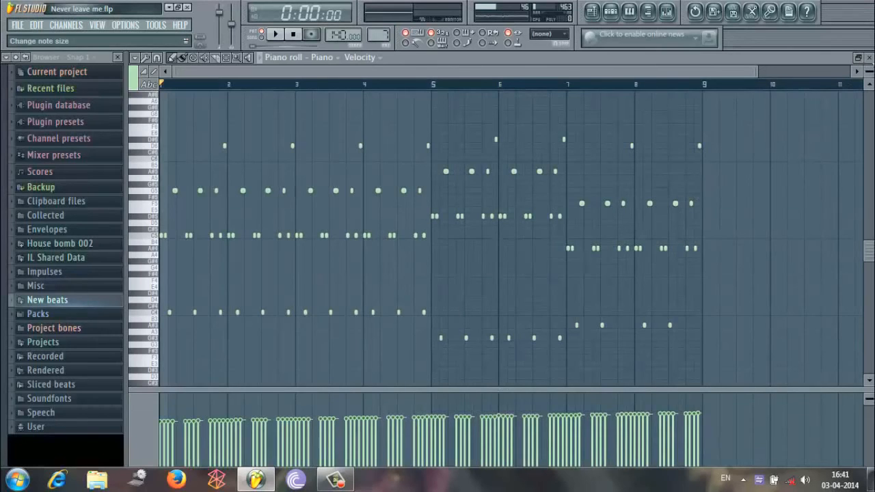
Select the Start pattern in the step sequencer and play back its Sylenth1 part.
click(610, 11)
drag(370, 30, 374, 456)
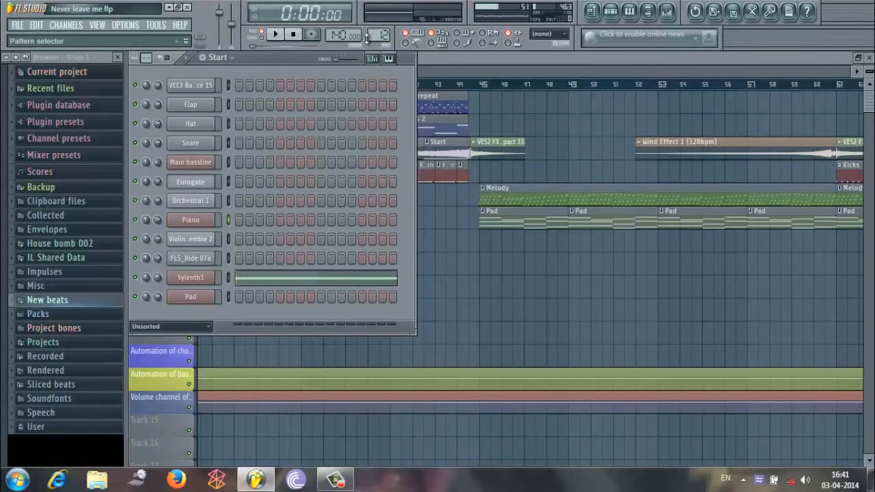
drag(369, 37, 381, 35)
click(284, 34)
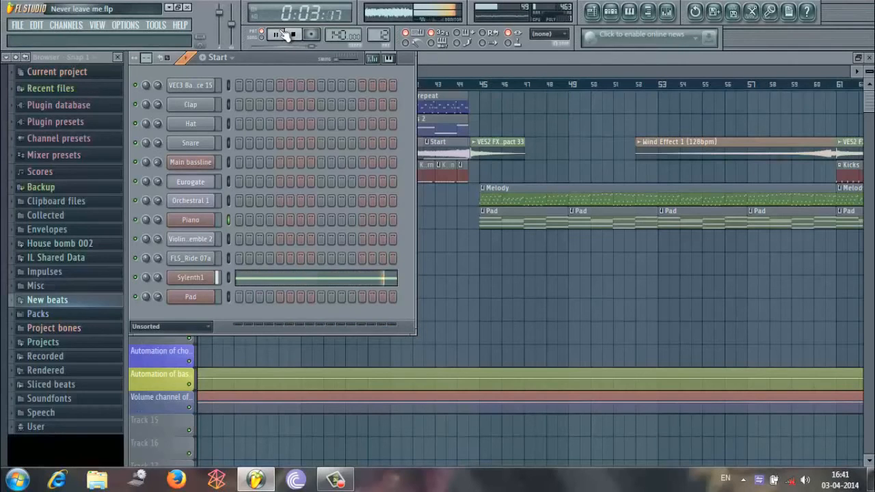
click(285, 35)
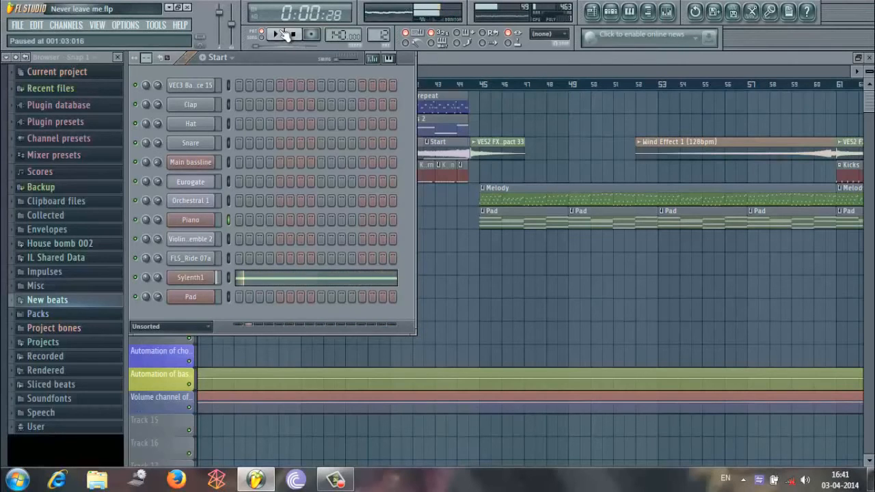
Examine the Sylenth1 channel's SFX Whoosh preset, and show the Pad pattern in the step sequencer.
click(205, 280)
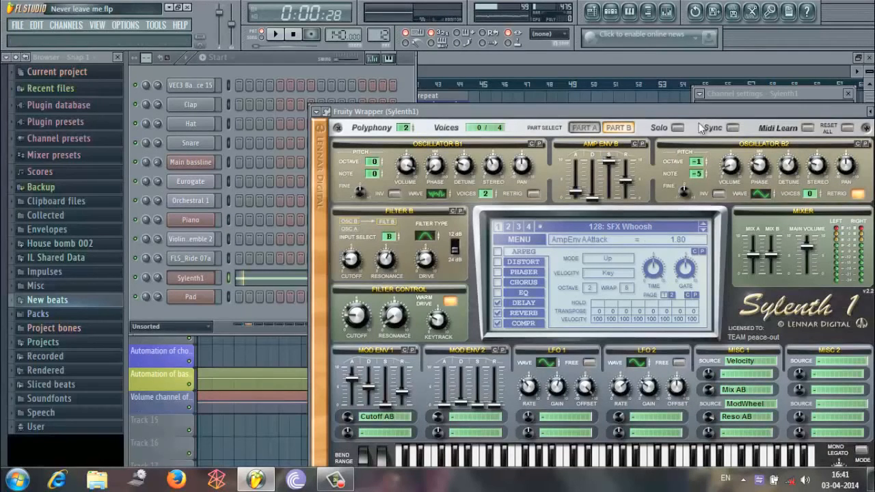
drag(667, 112, 616, 51)
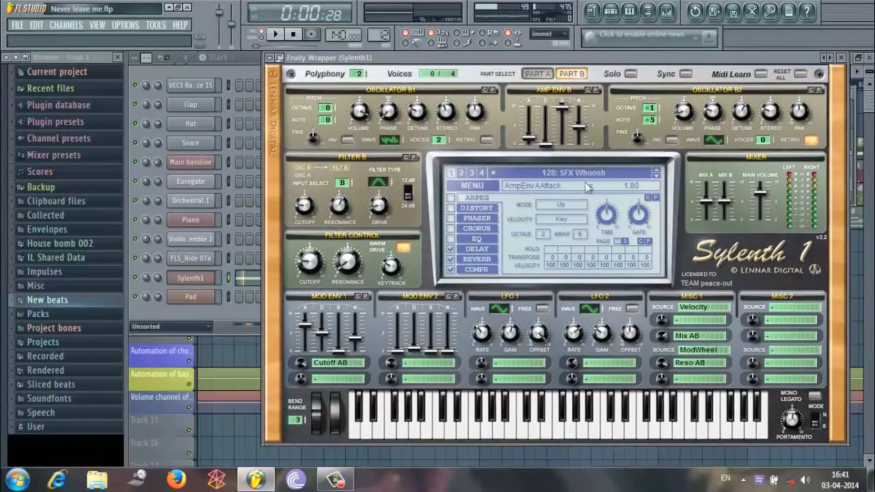
click(249, 66)
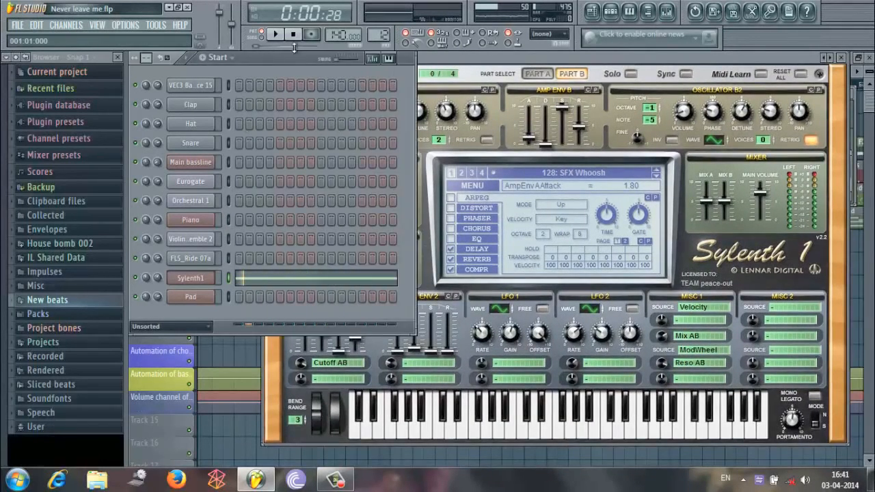
drag(388, 33, 391, 23)
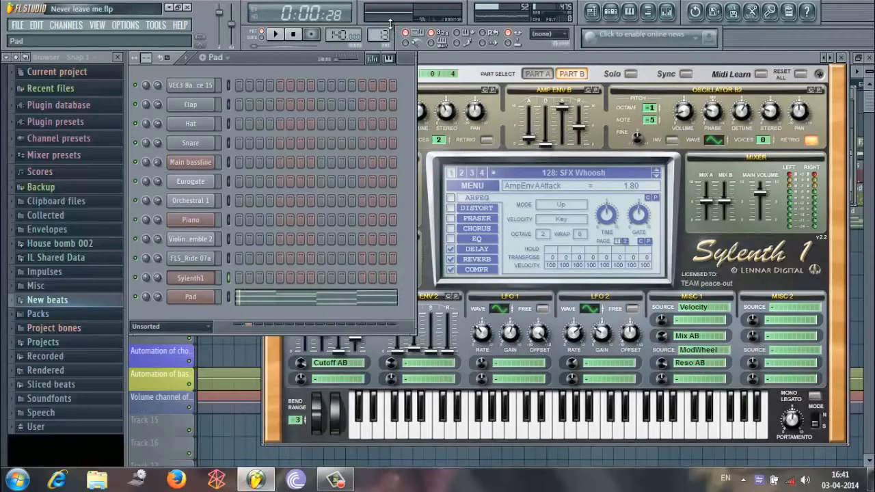
click(293, 34)
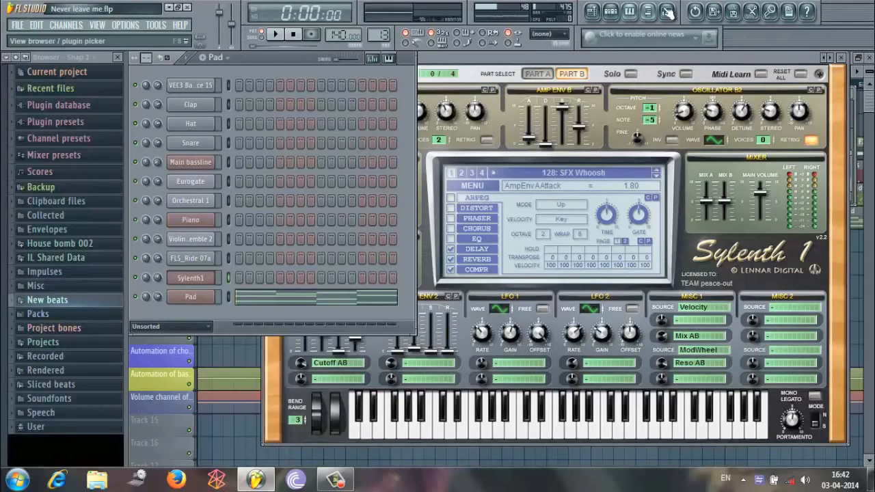
Mute the Pad track in the playlist and play the song from bar 45 to hear the melody without it.
click(591, 11)
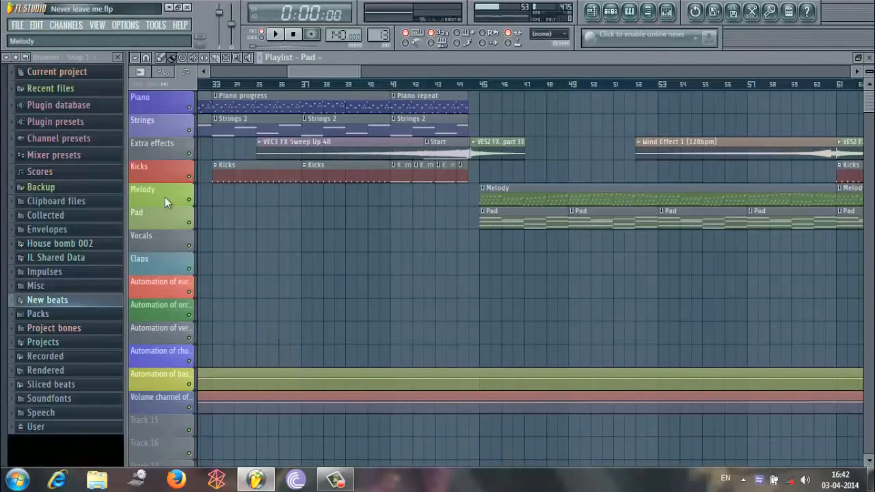
click(191, 226)
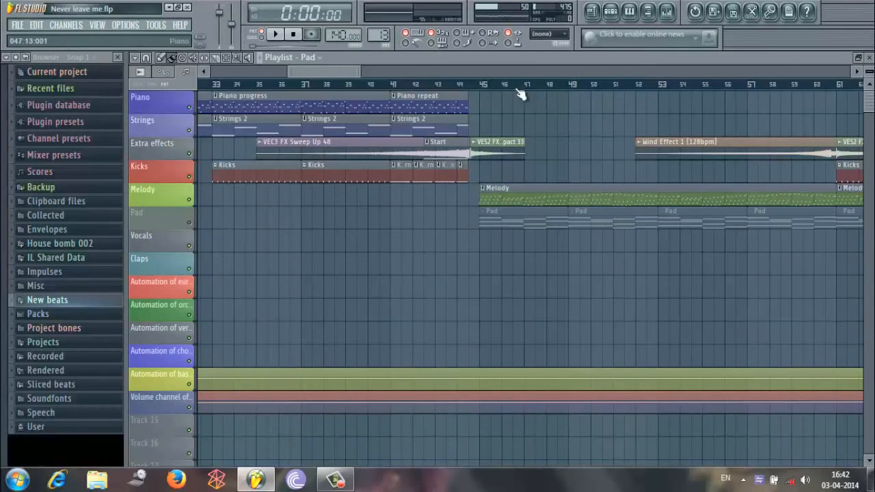
click(482, 85)
click(279, 34)
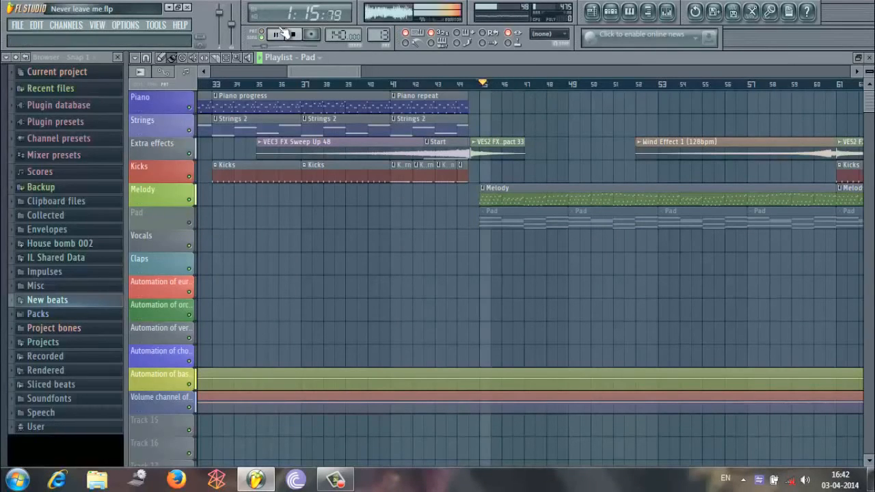
mouse_move(340, 74)
mouse_down()
mouse_move(439, 85)
mouse_move(338, 86)
mouse_up()
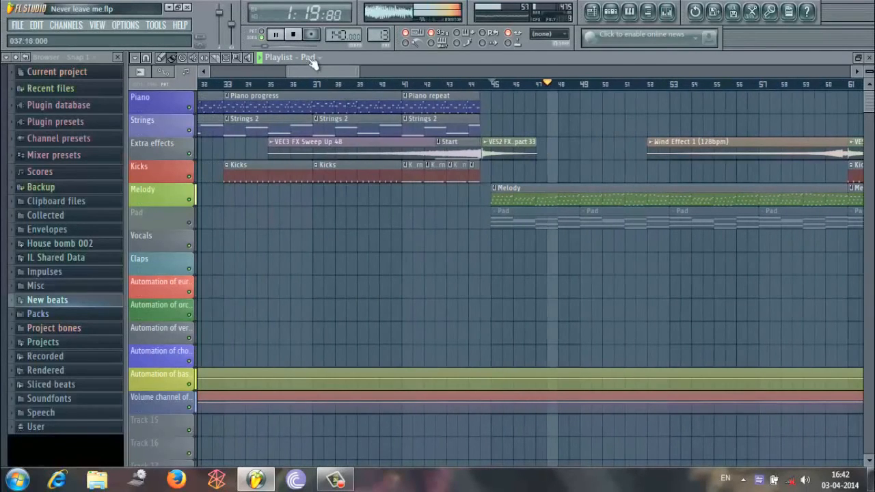
click(277, 34)
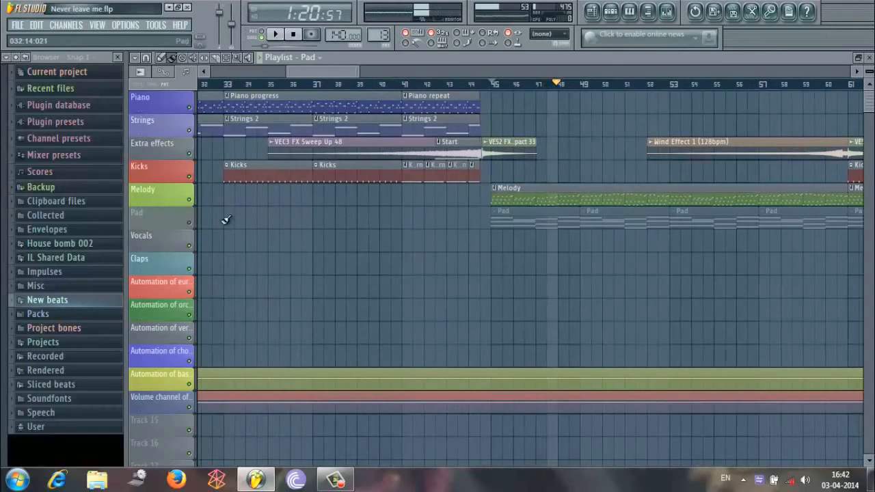
Unmute the Pad track and continue playback to hear the pad together with the melody.
click(188, 223)
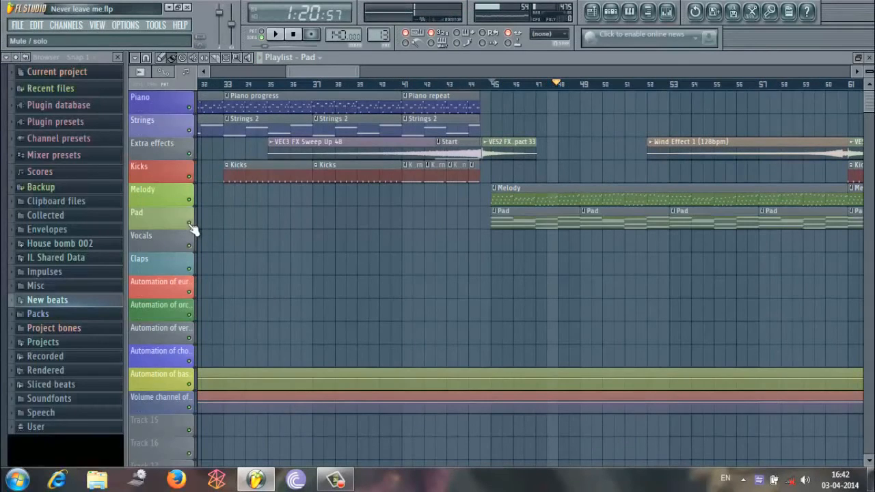
click(277, 34)
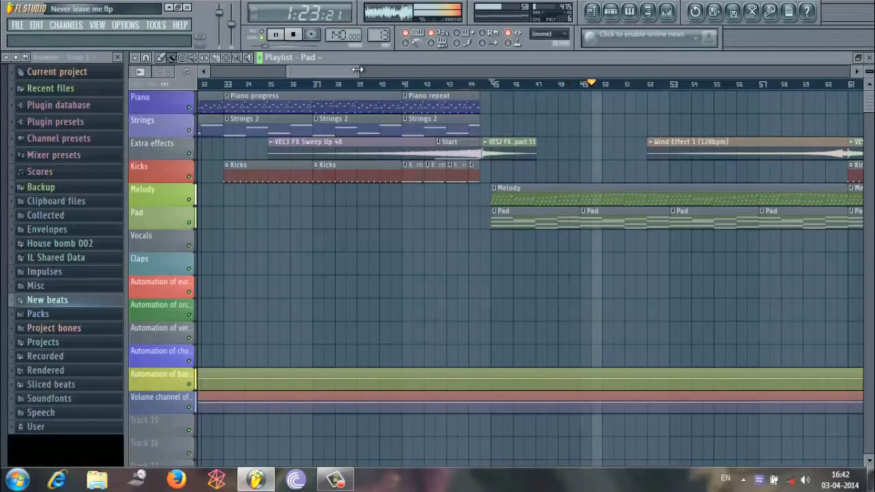
drag(359, 71, 623, 89)
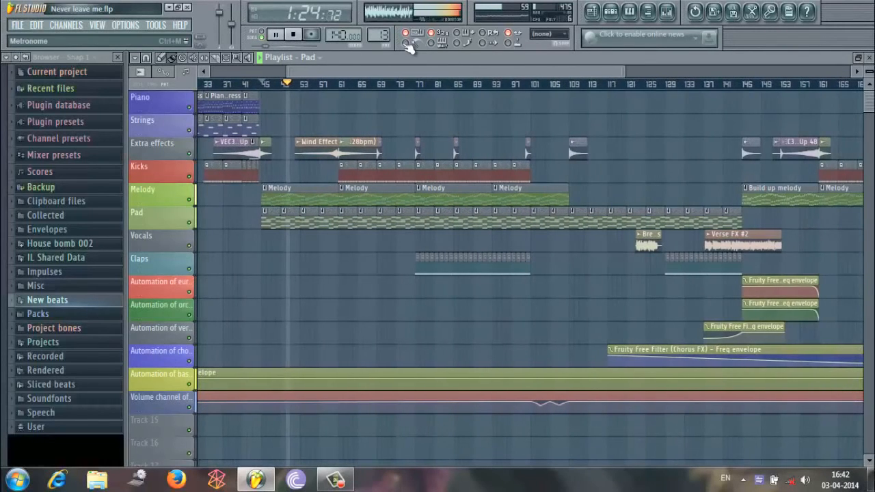
click(277, 34)
Return the song position to the start, and show the Pad pattern's step sequencer over the playlist's Kicks and Claps section.
click(610, 11)
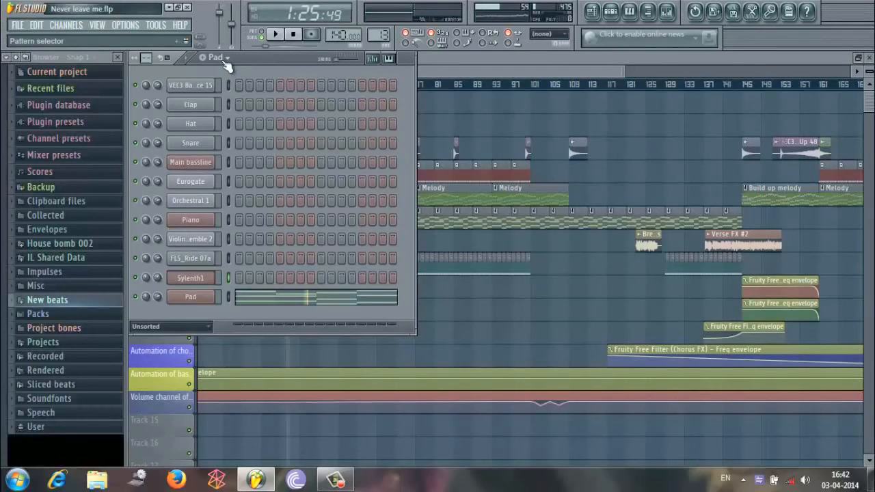
click(299, 38)
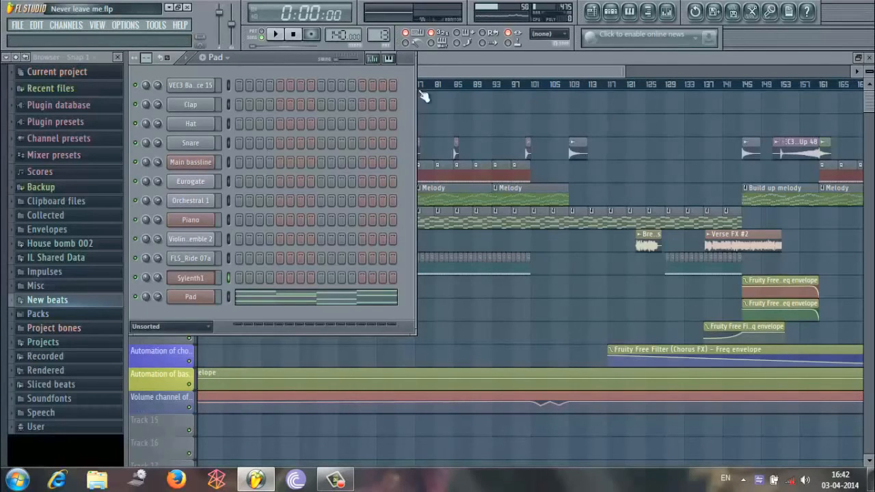
drag(626, 72, 498, 72)
click(611, 20)
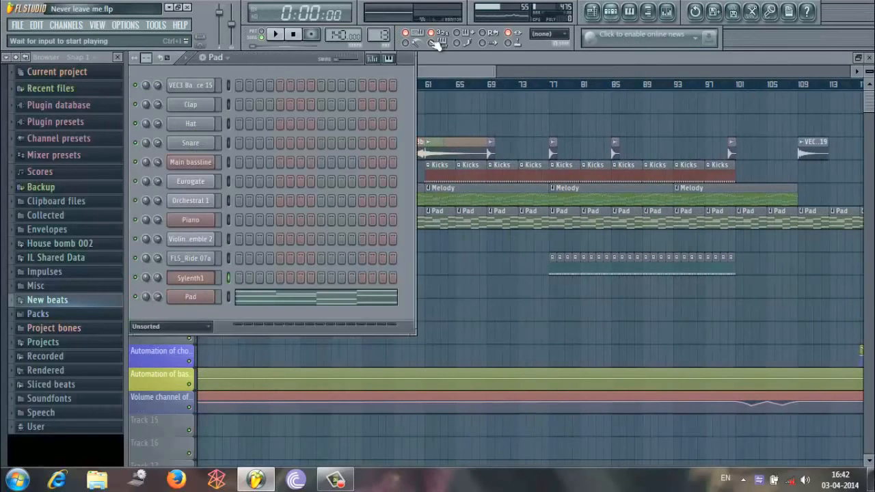
Review the Claps and Piano 2 patterns in the step sequencer, and return to the playlist.
scroll(383, 34, up, 2)
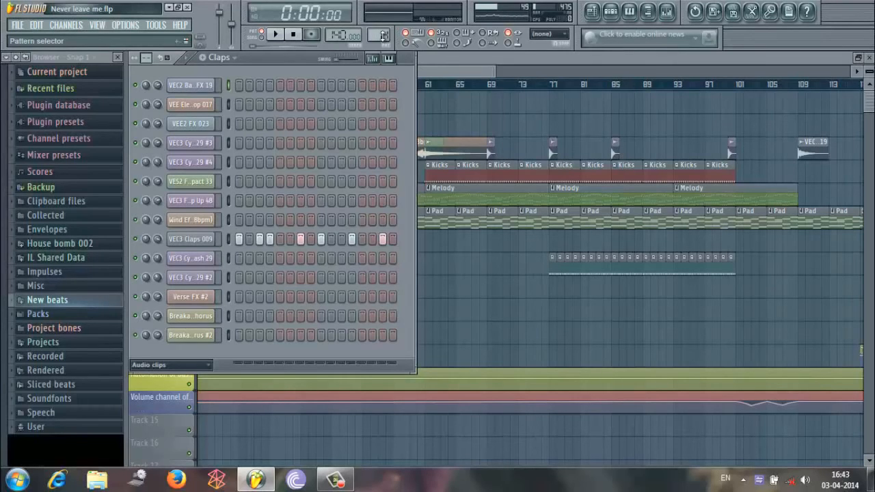
mouse_move(381, 35)
mouse_down()
mouse_move(377, 28)
mouse_move(381, 35)
mouse_up()
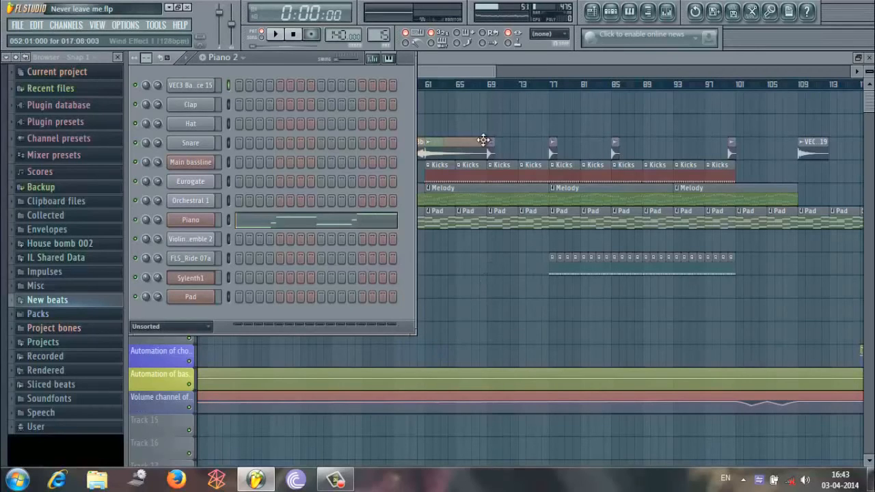
click(485, 69)
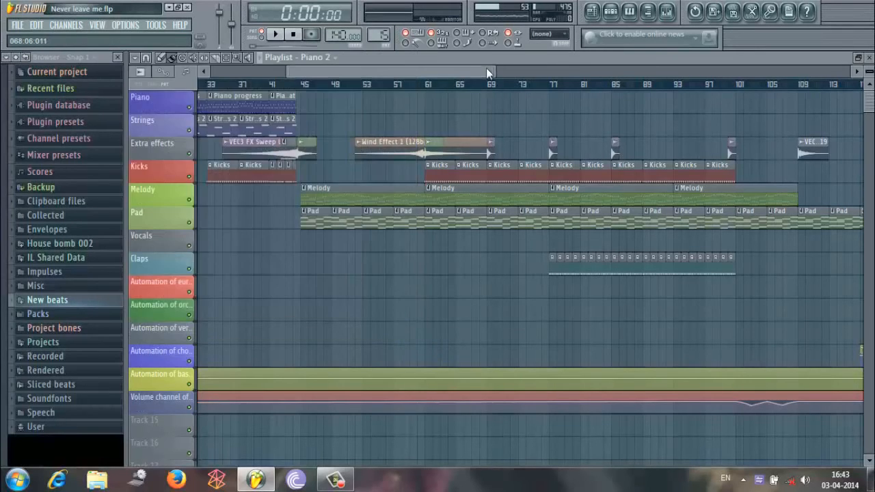
Play the song from around bar 28 in the Piano progress section, pause it, and switch back to pattern mode.
drag(486, 74, 369, 117)
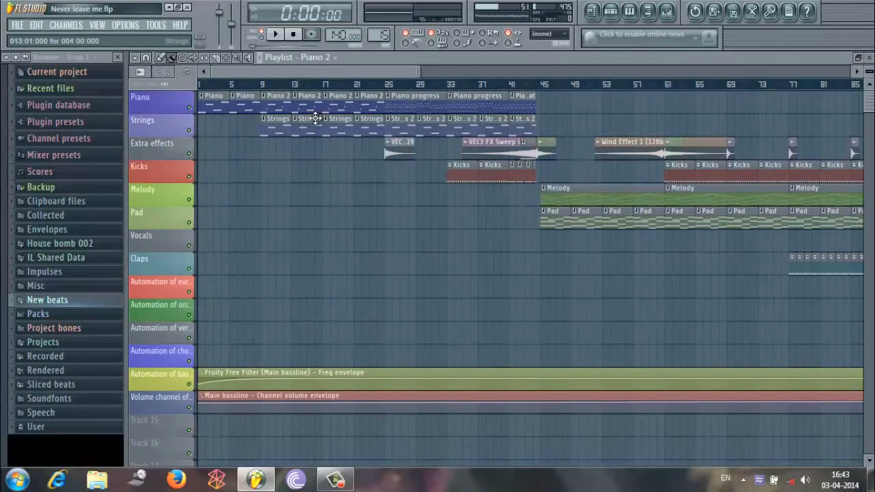
click(414, 83)
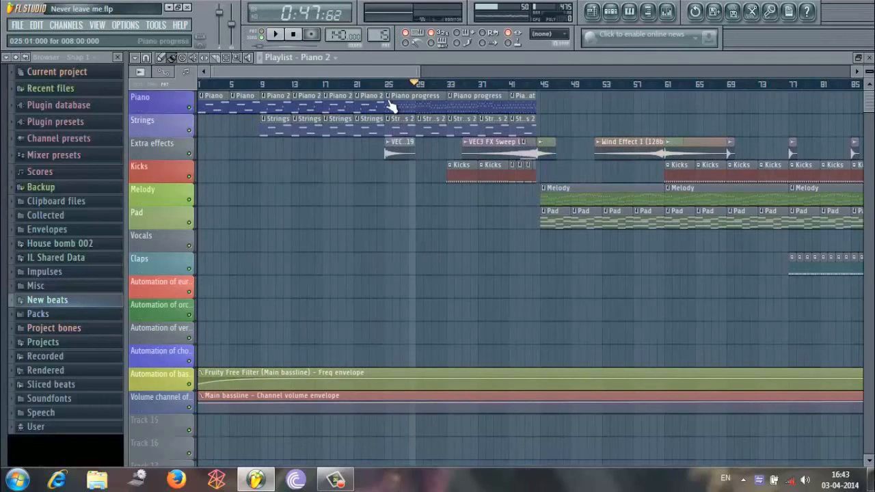
click(412, 79)
drag(424, 74, 294, 58)
click(261, 58)
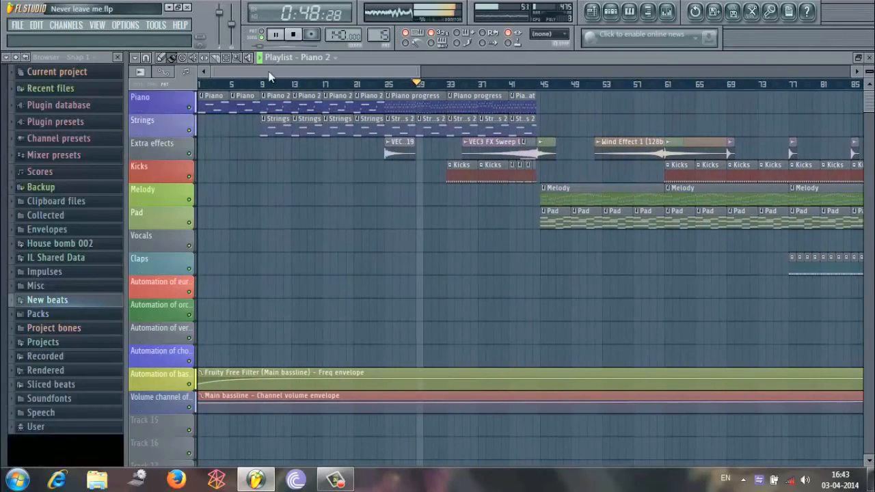
click(278, 34)
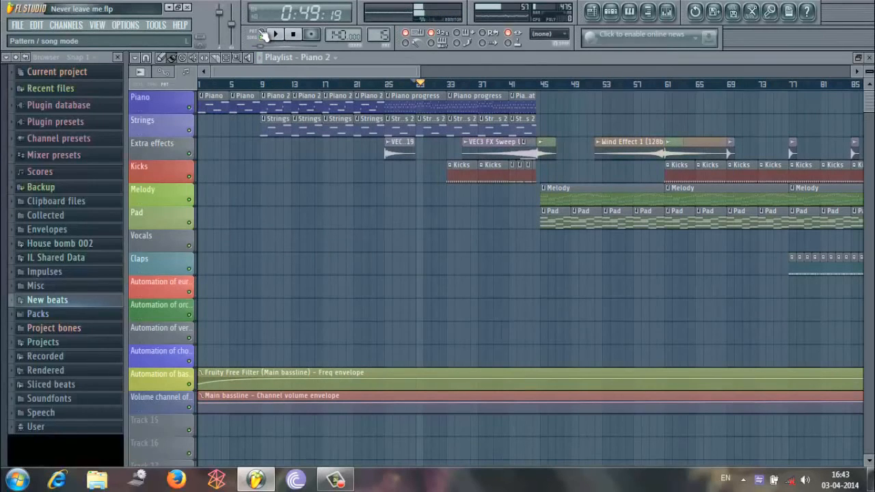
click(262, 34)
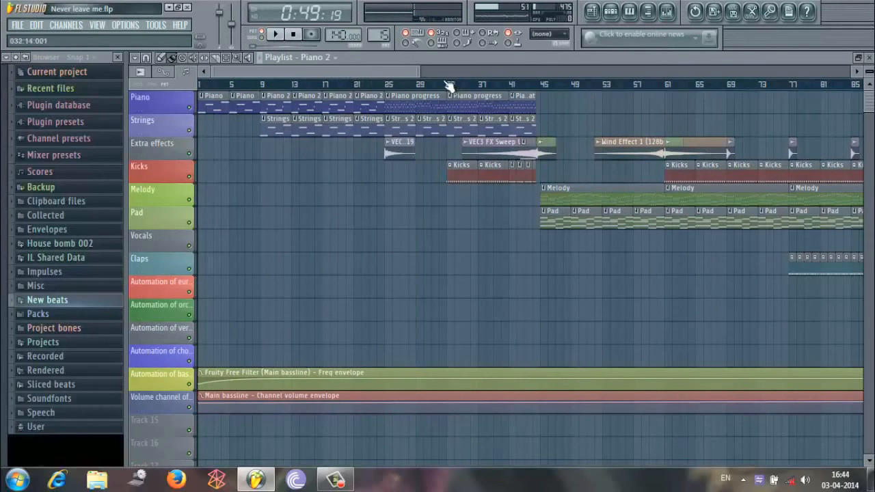
Examine the build-up between bars 145 and 161, with its sweep effects and the Eurogate and Orchestral 1 filter envelopes.
drag(421, 69, 872, 232)
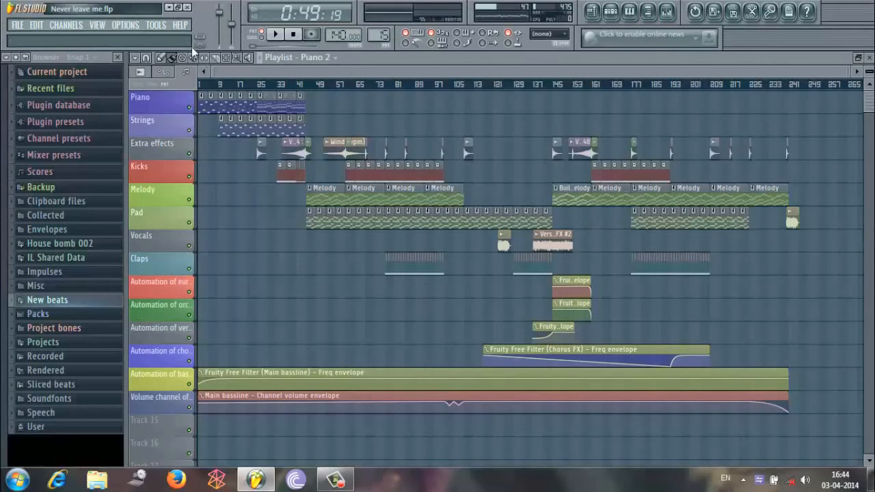
drag(209, 73, 526, 72)
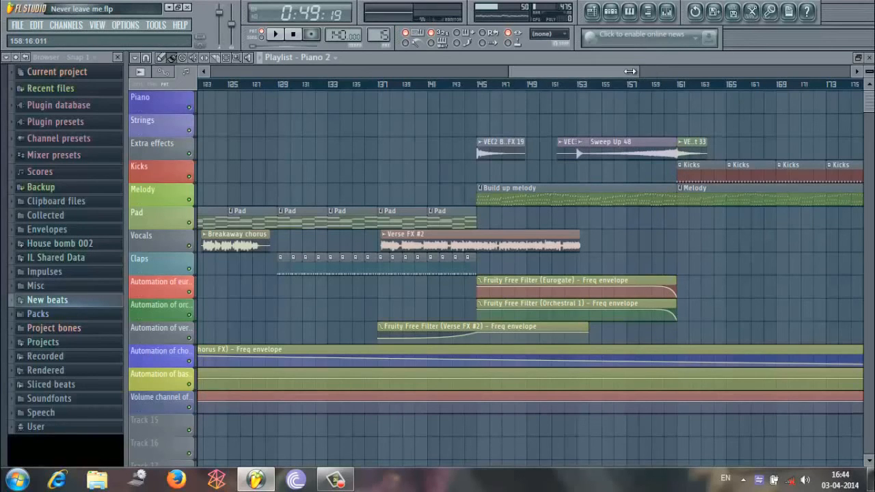
drag(643, 69, 622, 85)
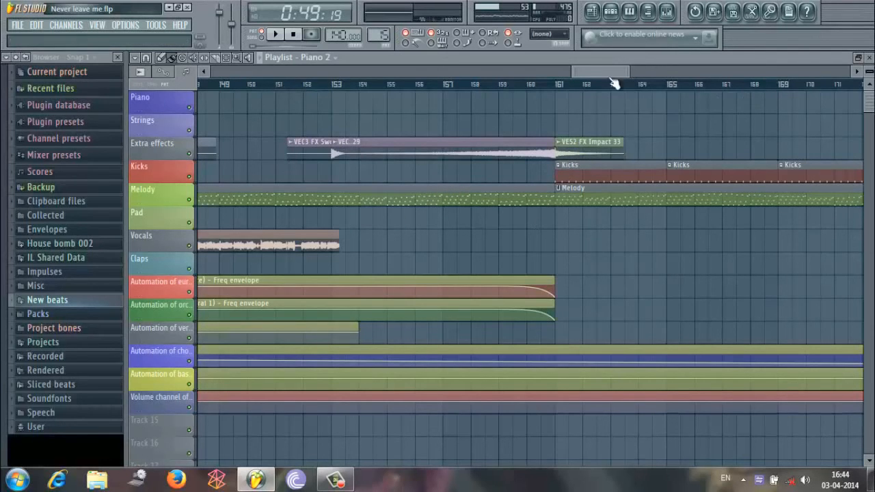
scroll(547, 82, down, 5)
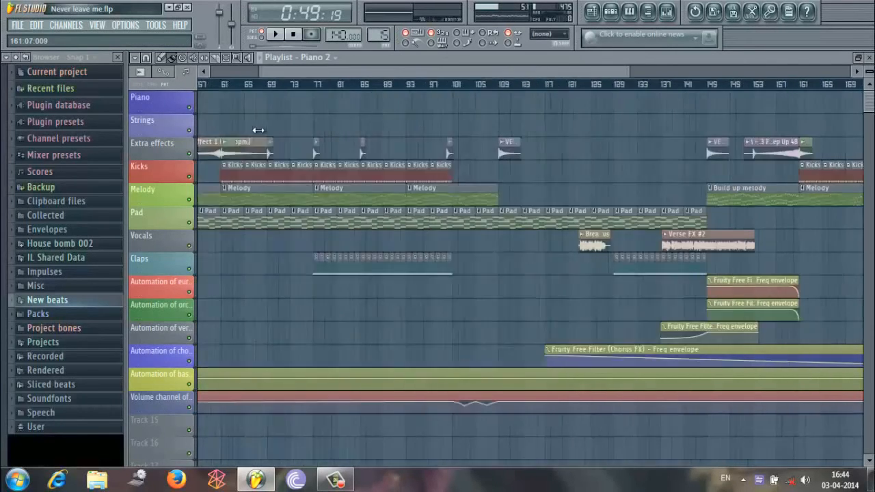
Show the Piano 2 pattern's step sequencer together with the mixer, and return to the playlist.
click(610, 12)
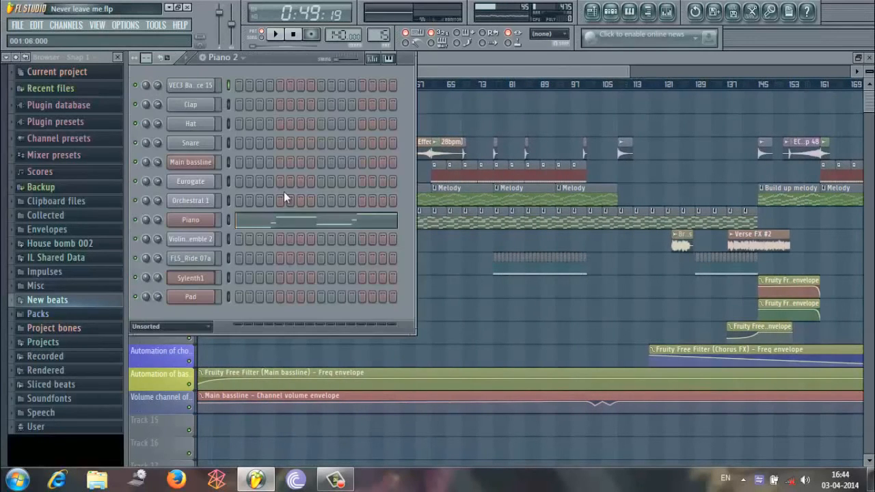
click(666, 12)
click(269, 56)
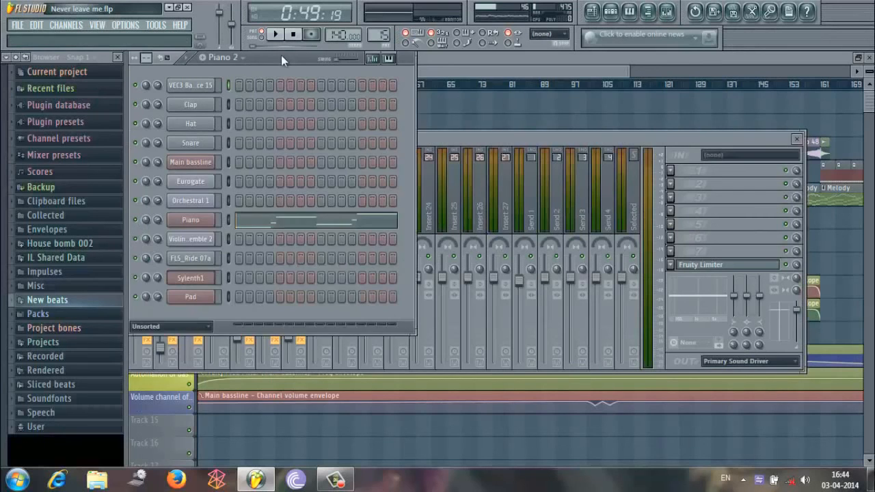
click(455, 69)
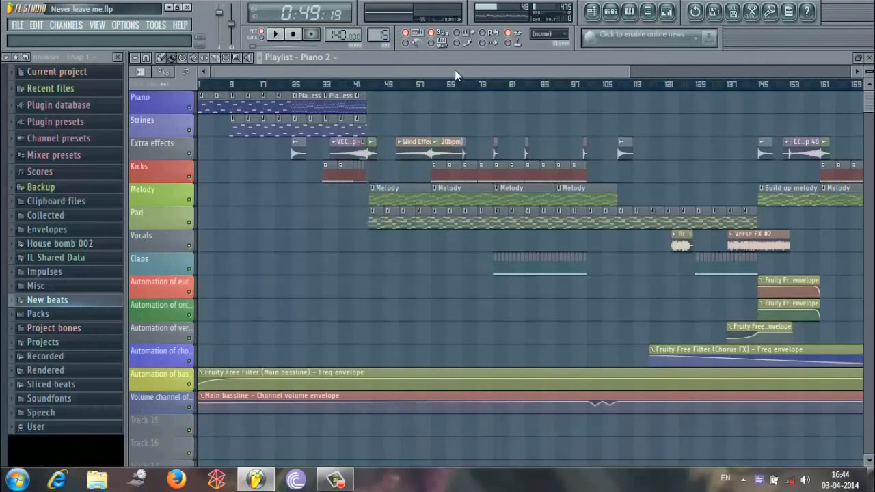
Examine the whole song arrangement in the playlist, from the piano intro through the vocals and automation to the ending.
scroll(629, 70, down, 3)
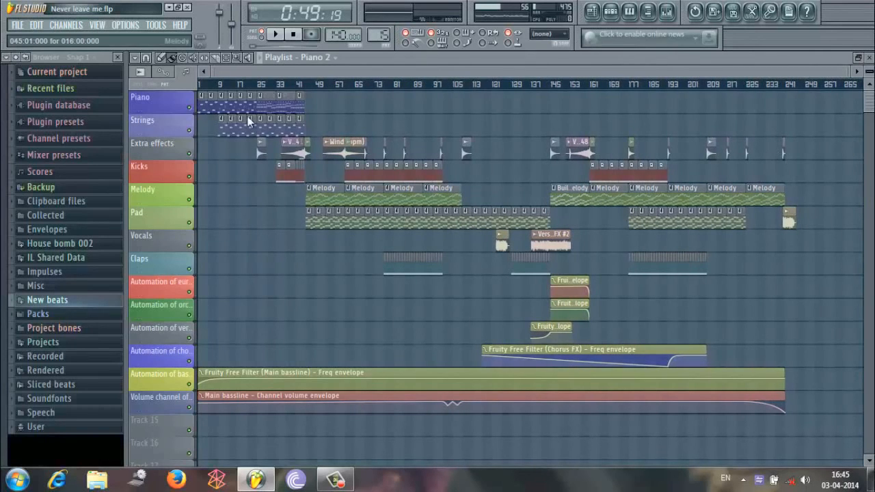
drag(214, 75, 580, 119)
drag(644, 81, 226, 127)
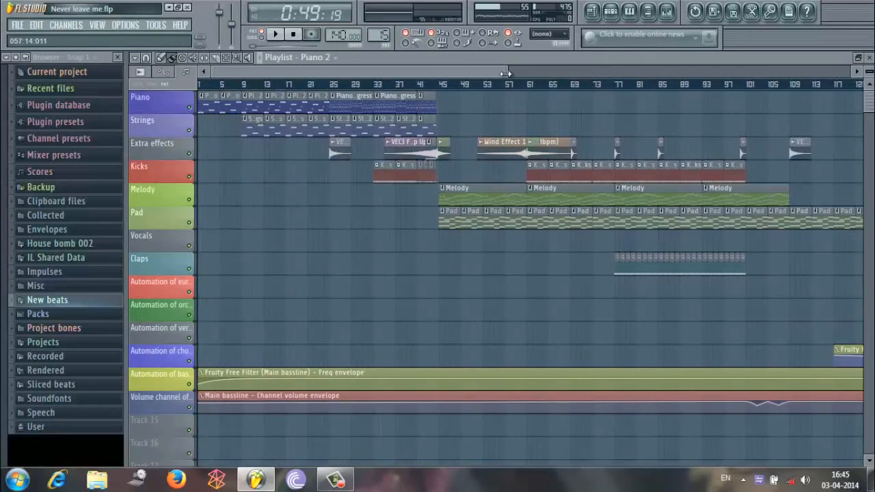
drag(504, 73, 854, 75)
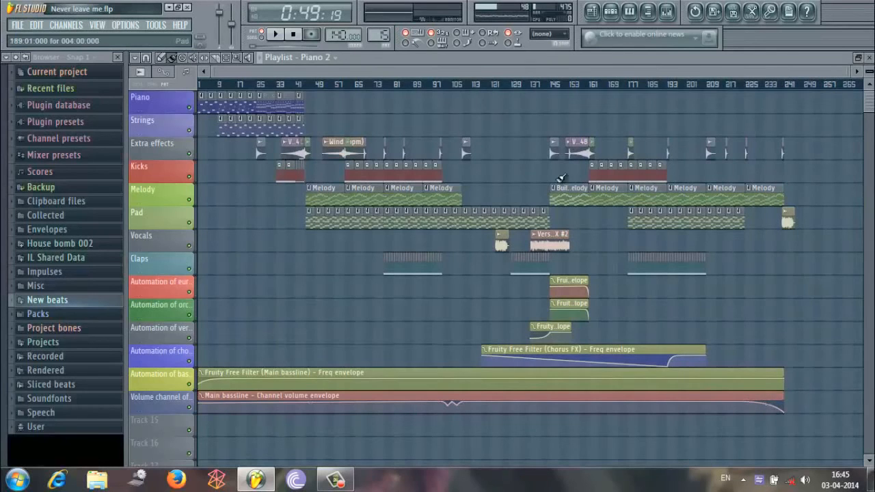
drag(209, 74, 201, 57)
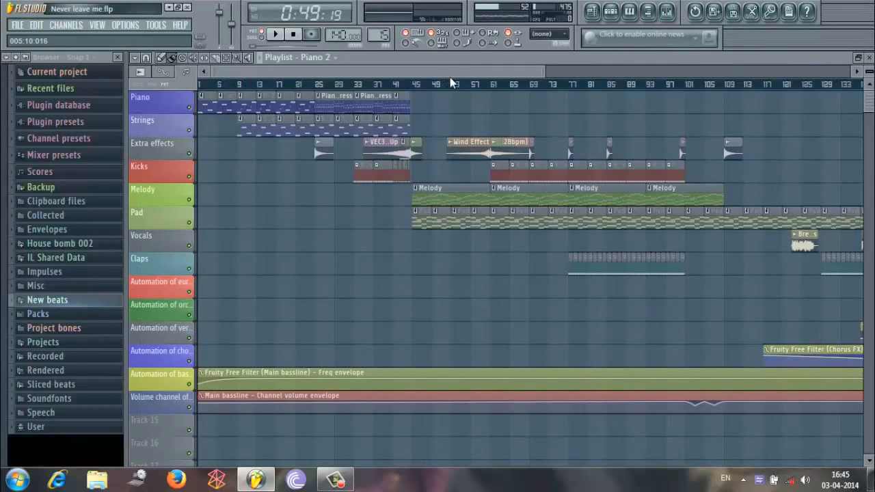
drag(545, 71, 874, 126)
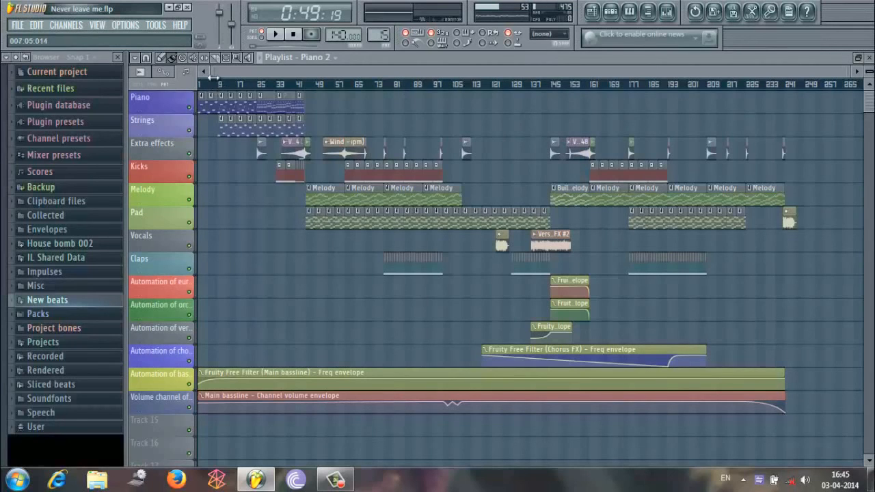
drag(213, 79, 266, 64)
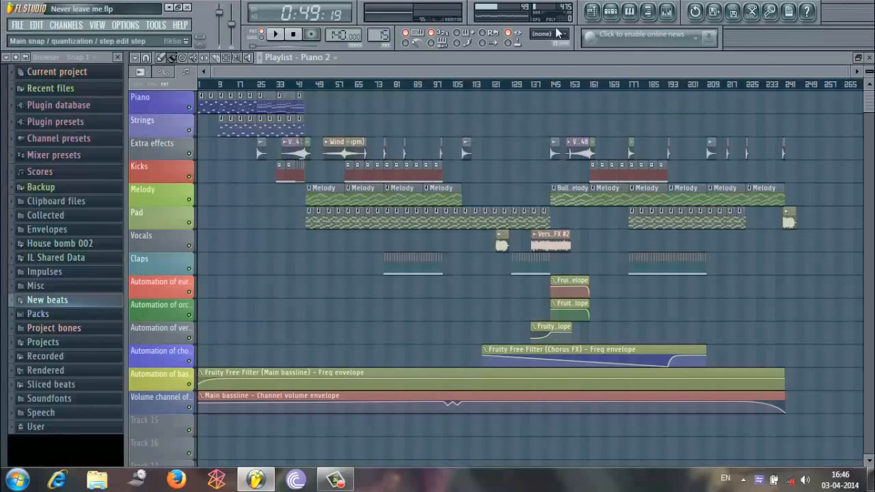
Show the Piano 2 step sequencer once more, and go back to the playlist's full arrangement.
click(610, 15)
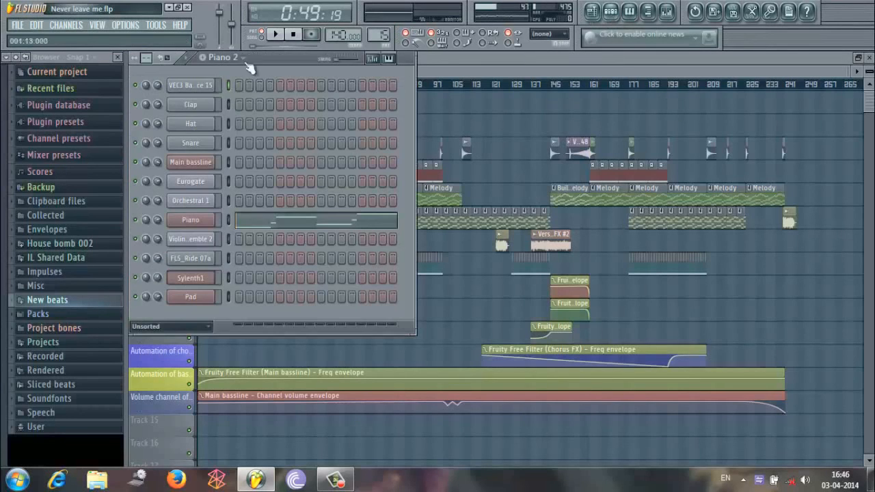
click(483, 76)
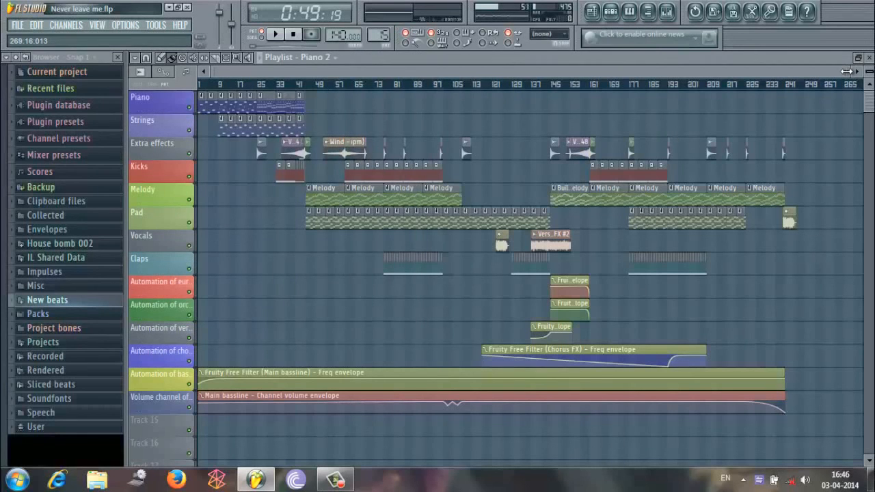
drag(846, 71, 406, 108)
scroll(653, 152, down, 4)
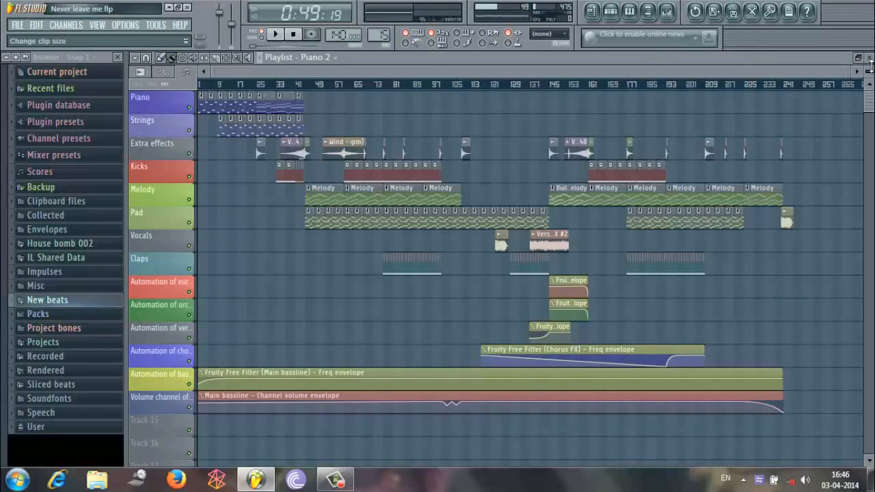
drag(870, 63, 867, 69)
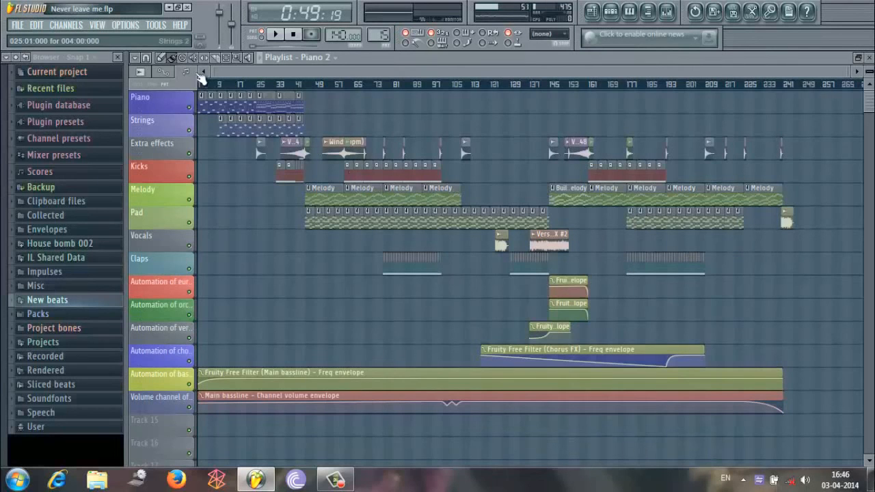
drag(213, 72, 246, 171)
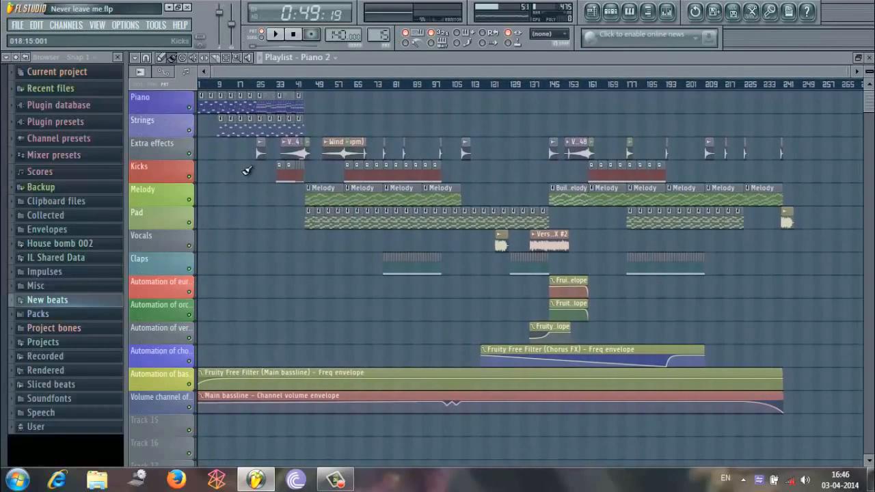